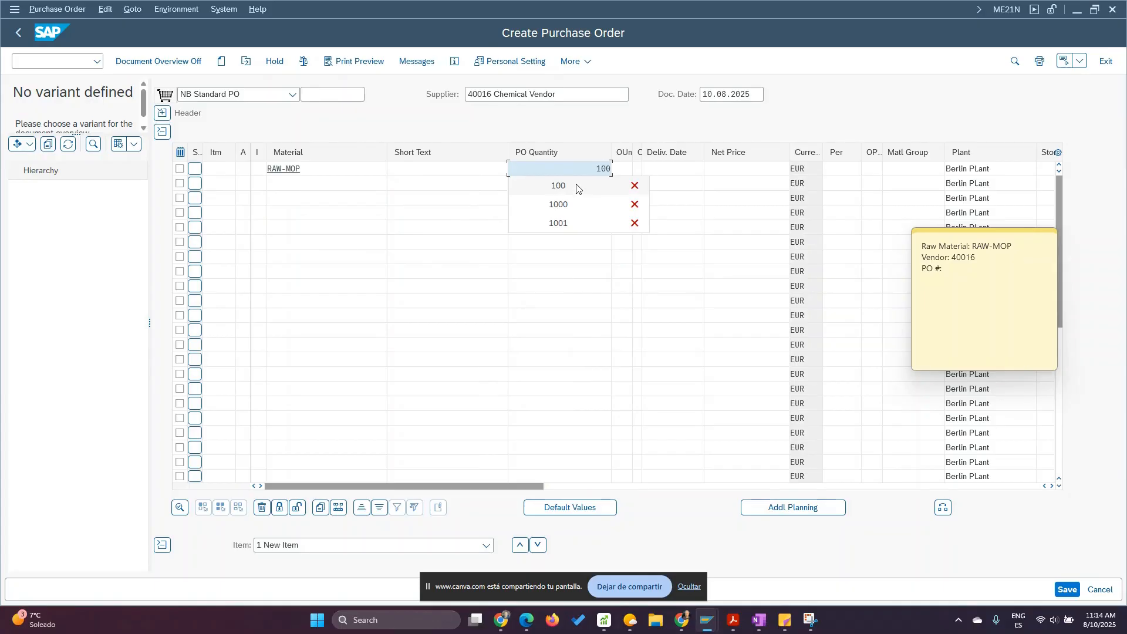
# Keep the RAW-MOP item's PO quantity at 100 and set its delivery date to 15.08.2025.
pyautogui.click(604, 128)
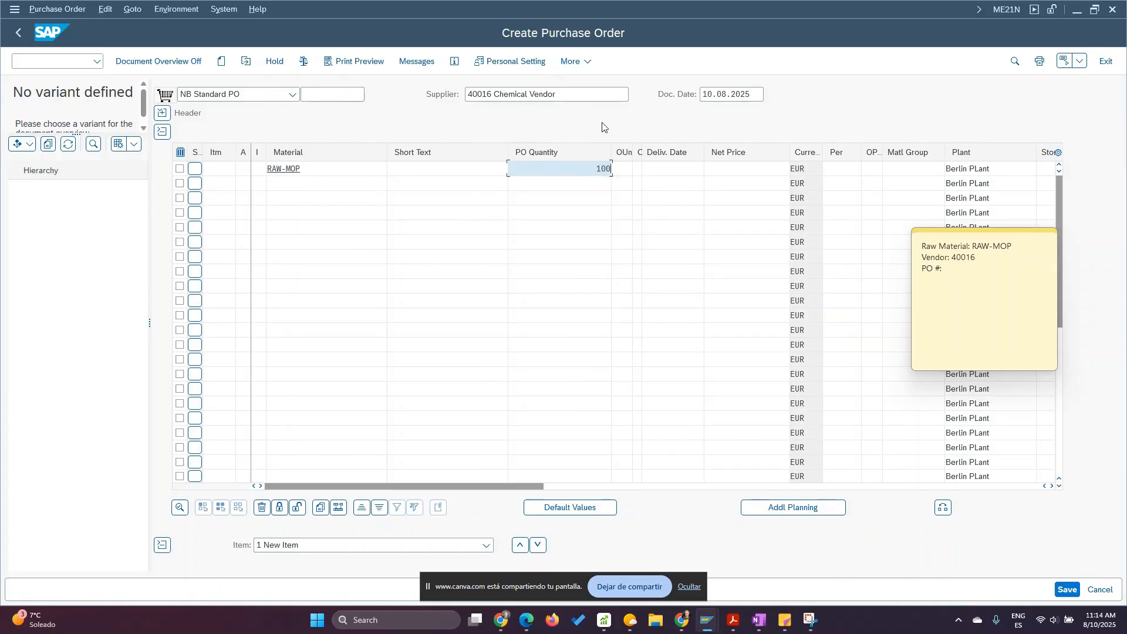
pyautogui.click(684, 169)
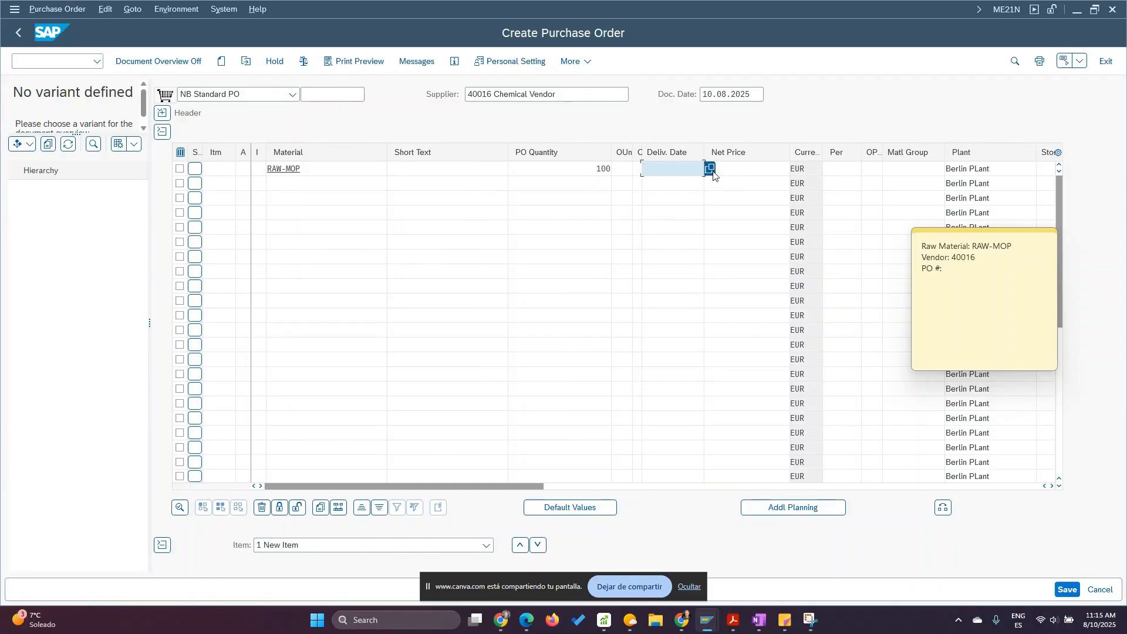
pyautogui.click(710, 169)
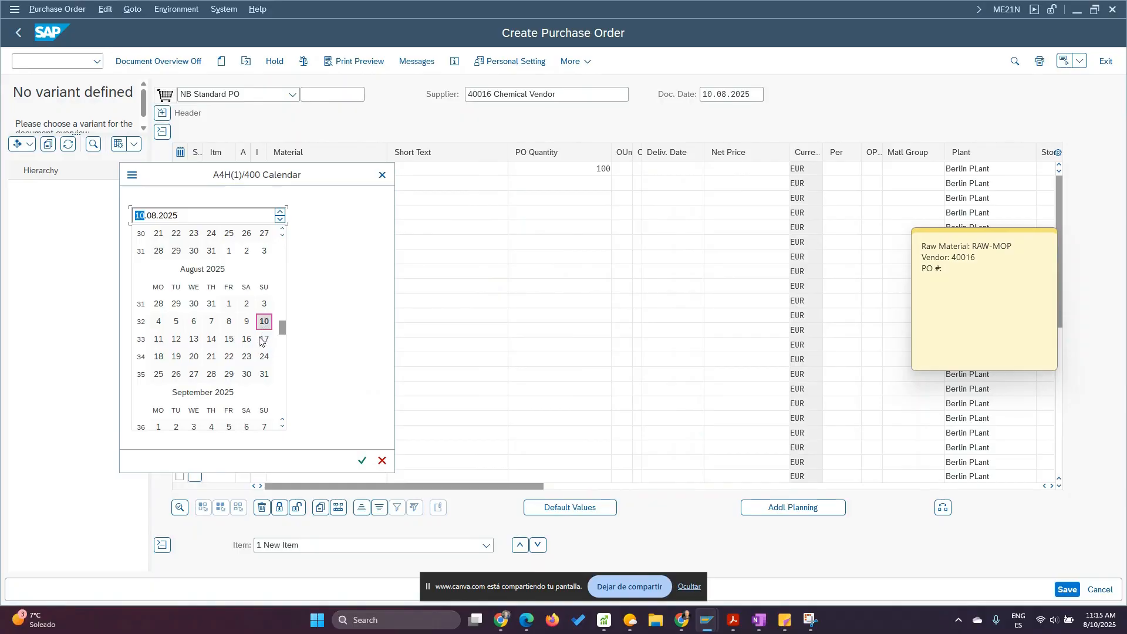
pyautogui.click(228, 340)
pyautogui.click(227, 341)
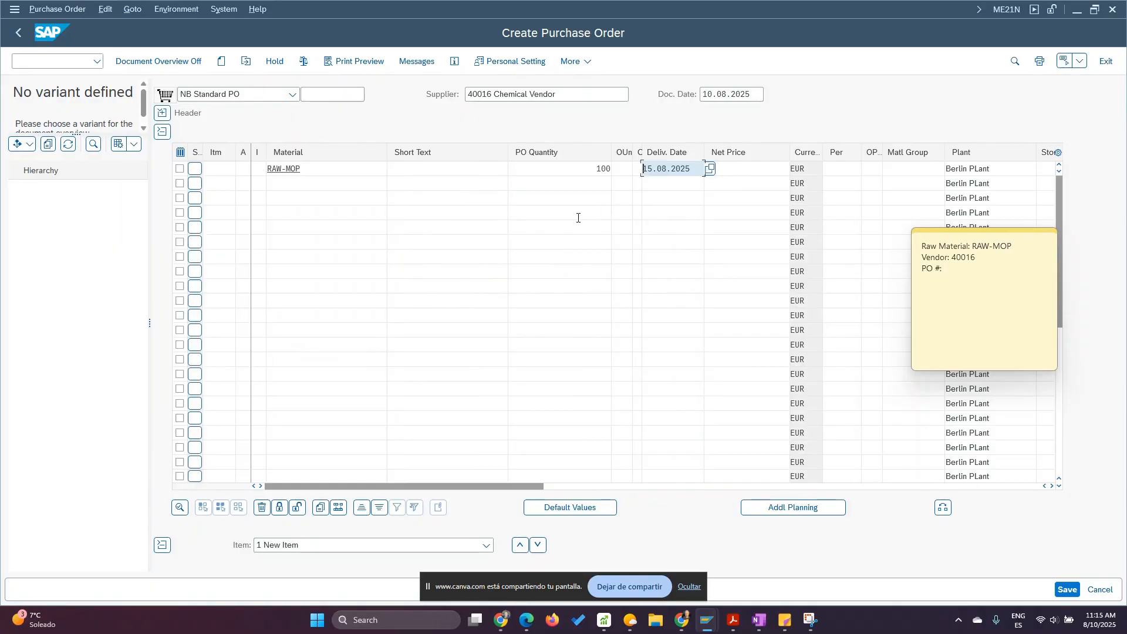
pyautogui.click(503, 186)
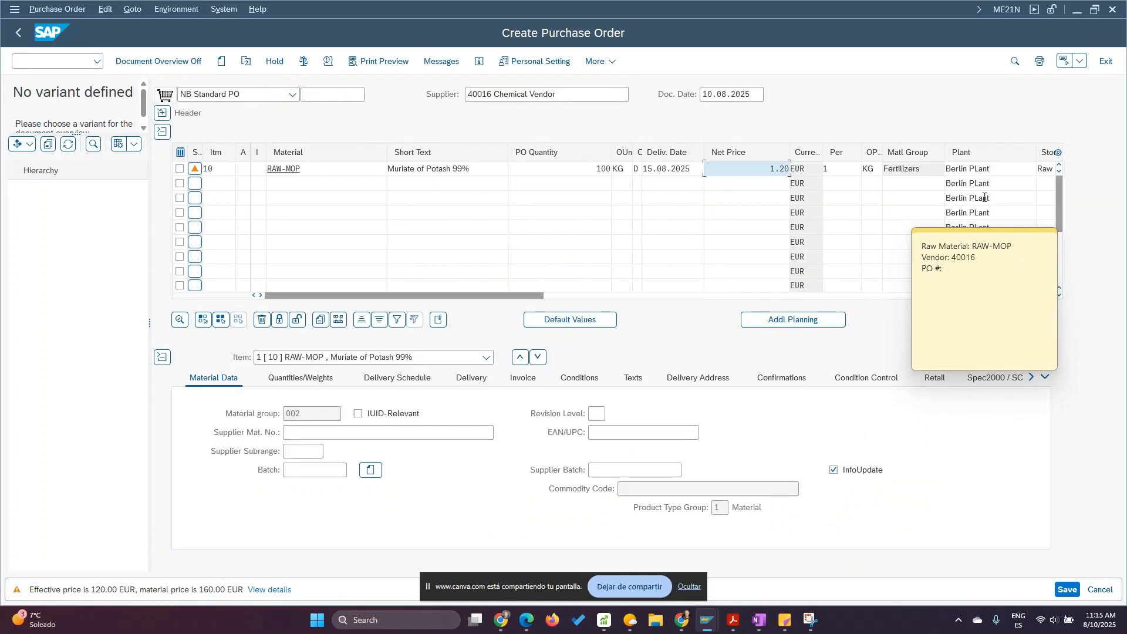
# Move the sticky note off the item table and review the RAW-MOP item's info record column, quantities and delivery data.
pyautogui.click(1009, 234)
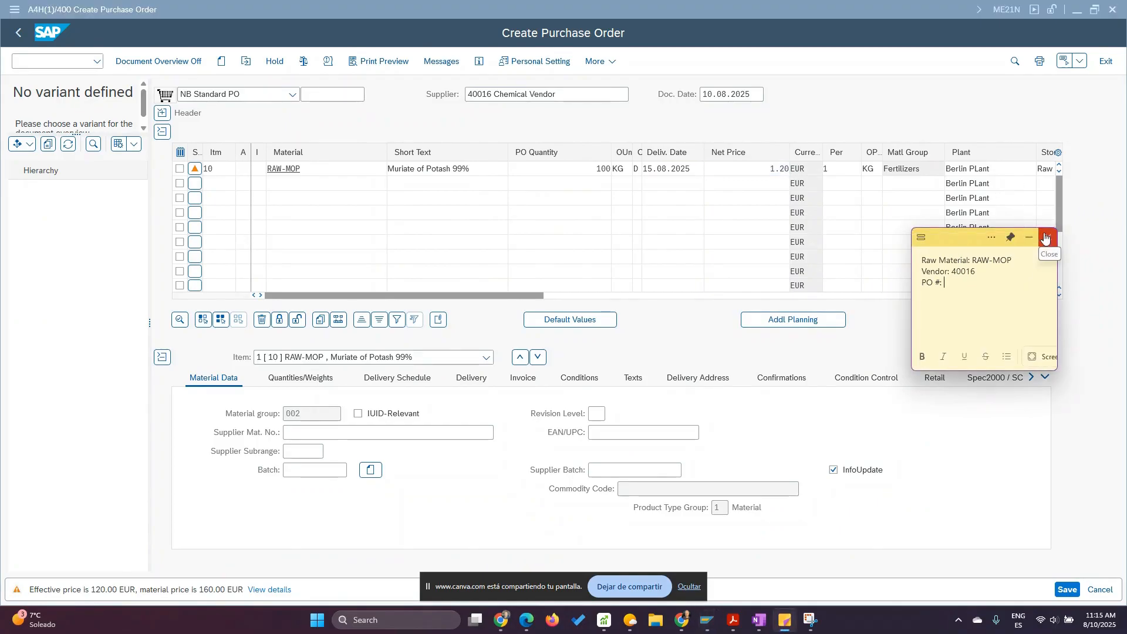
pyautogui.moveTo(958, 231); pyautogui.dragTo(999, 435)
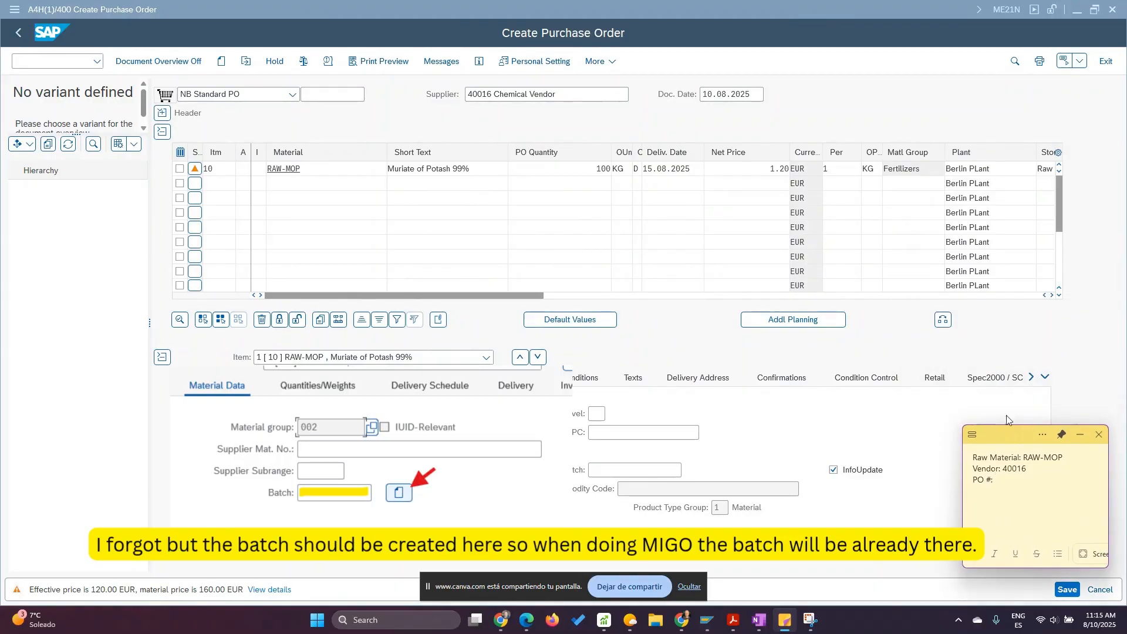
pyautogui.moveTo(521, 301); pyautogui.dragTo(689, 303)
pyautogui.moveTo(778, 170); pyautogui.dragTo(827, 170)
pyautogui.click(717, 295)
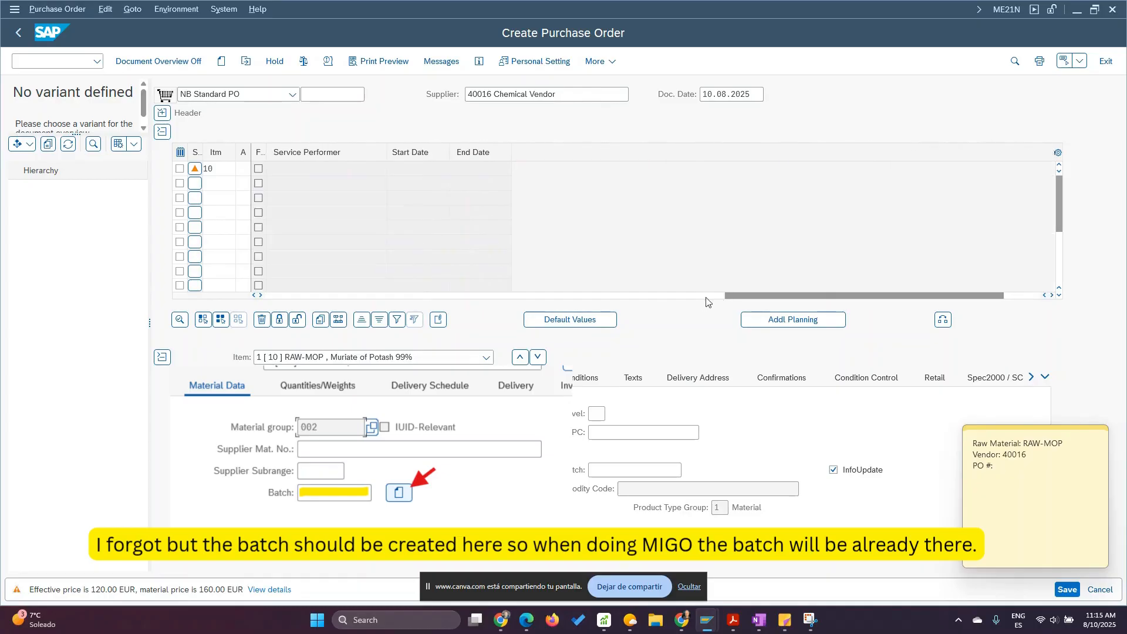
pyautogui.click(545, 296)
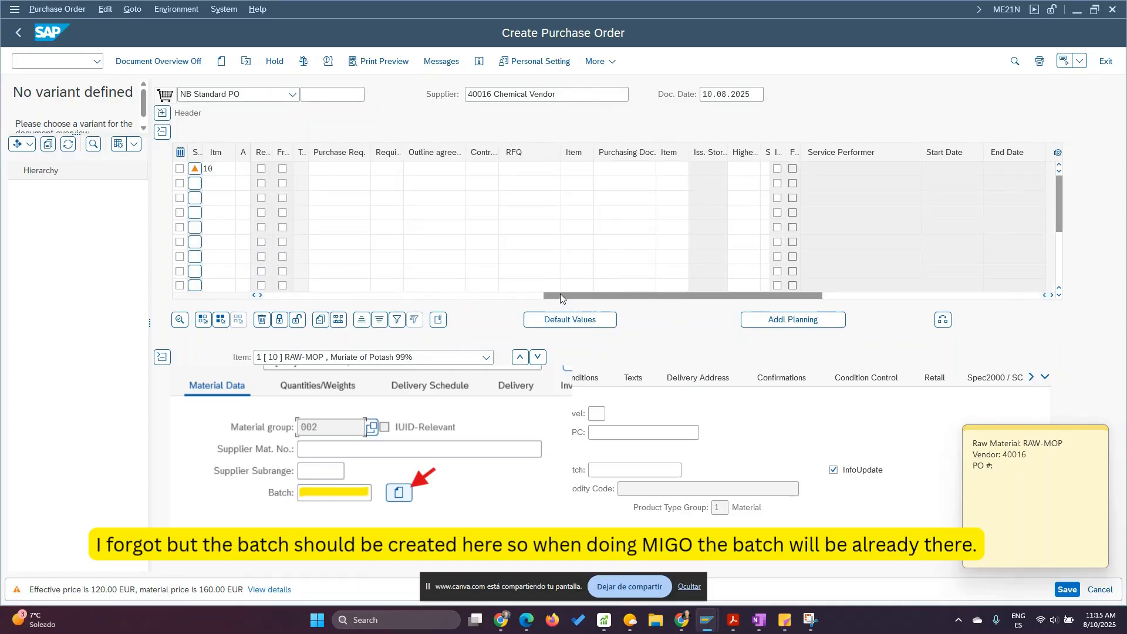
pyautogui.click(470, 297)
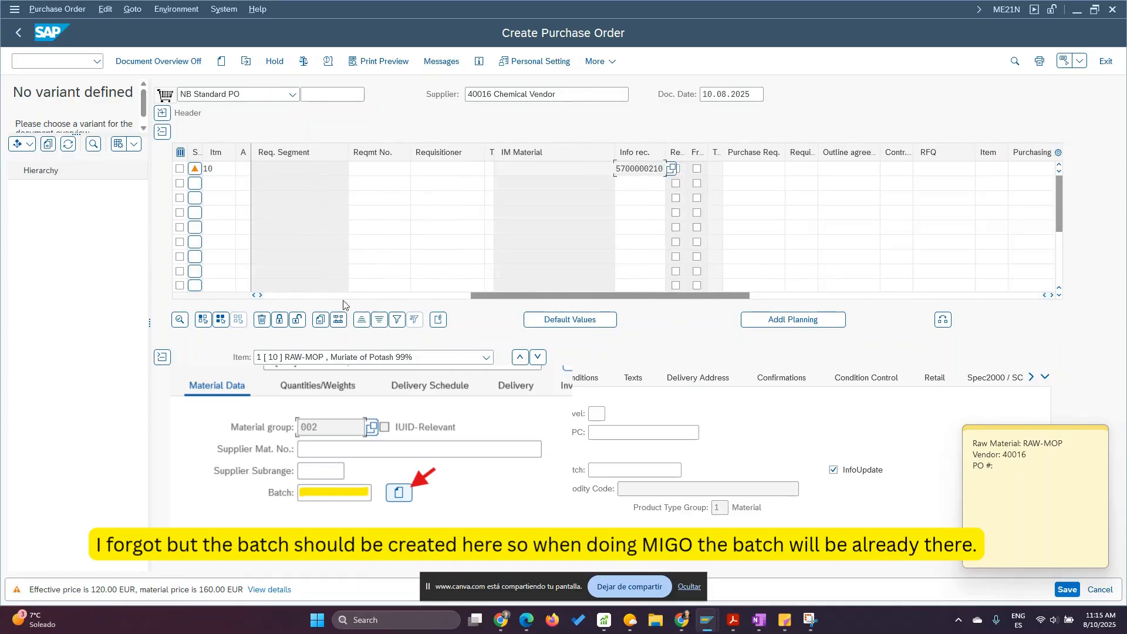
pyautogui.click(303, 295)
pyautogui.click(280, 295)
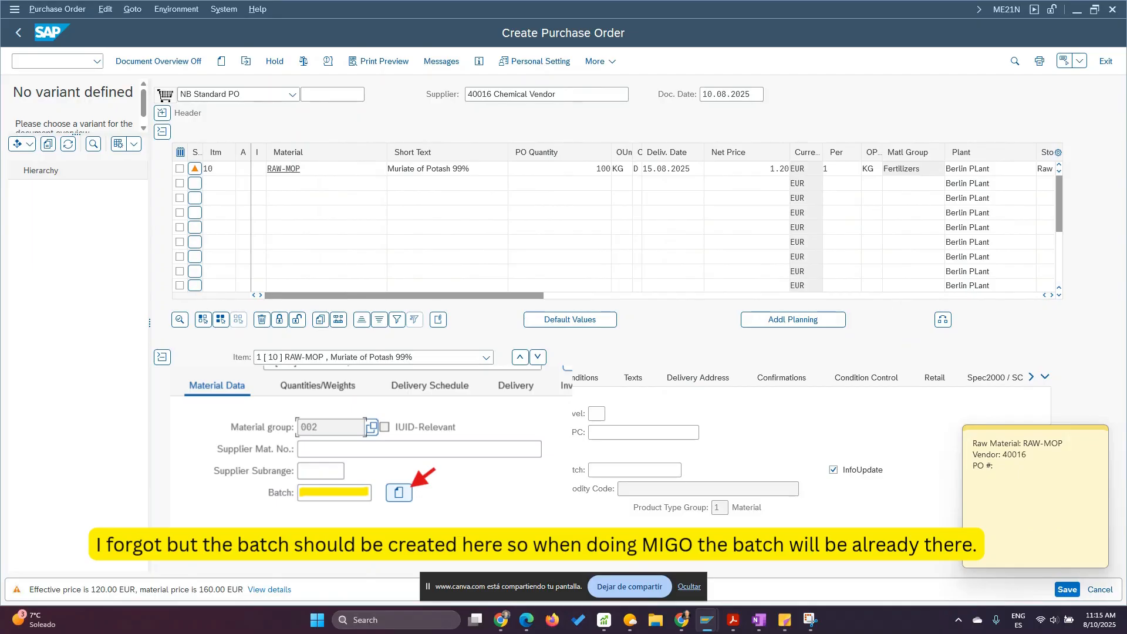
pyautogui.click(299, 377)
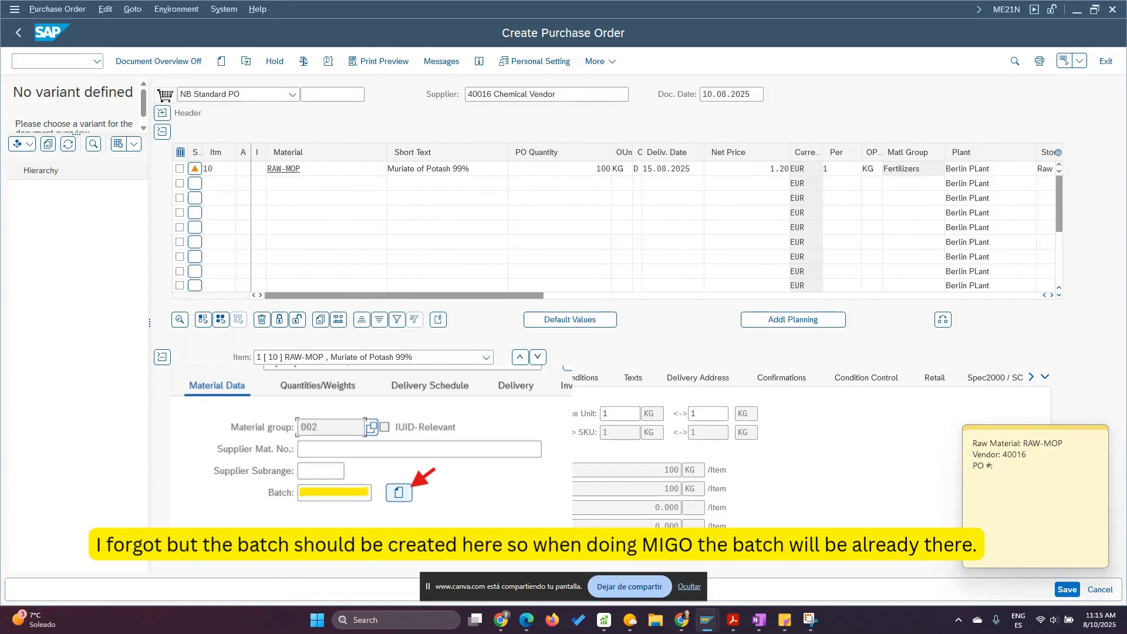
pyautogui.click(469, 377)
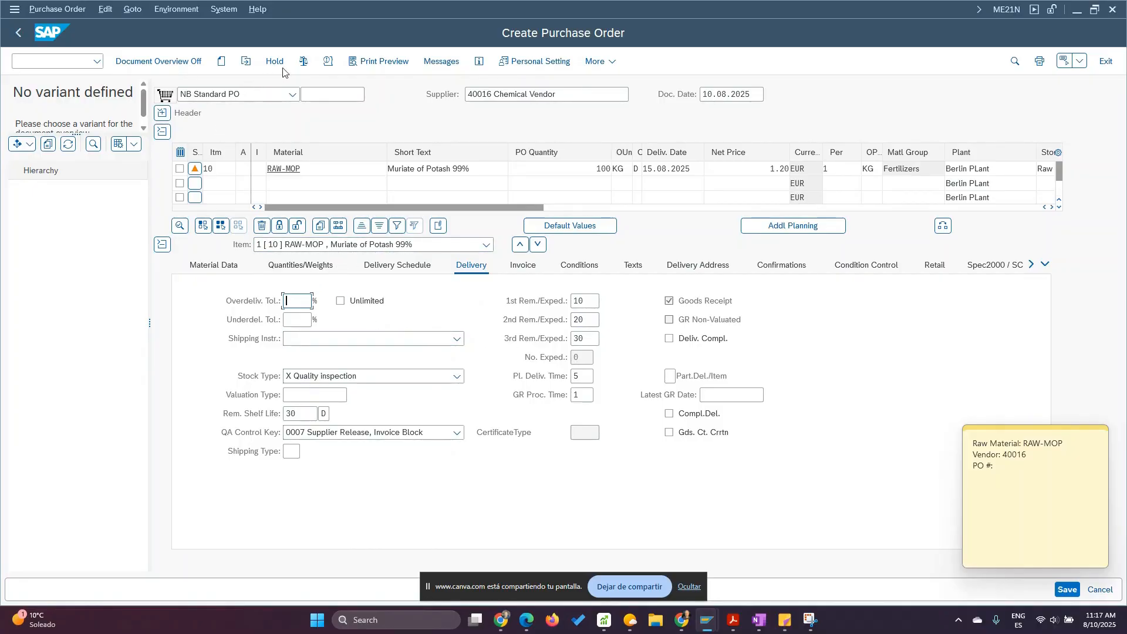
# Check the purchase order for messages and enable GR-based invoice verification (GR-Bsd IV) for item 10.
pyautogui.click(304, 61)
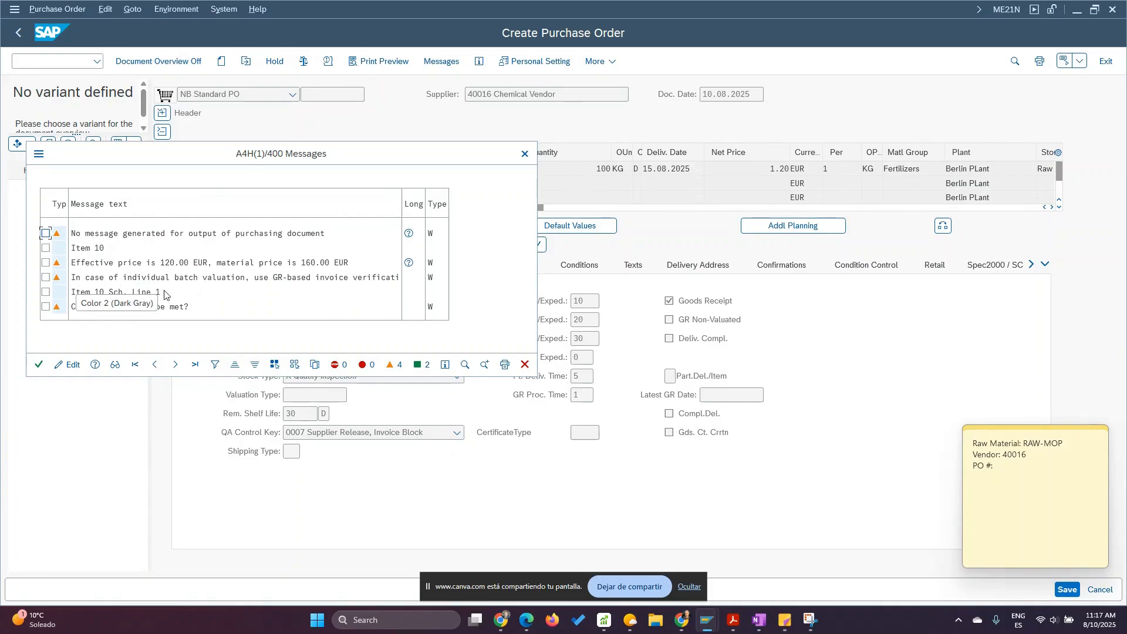
pyautogui.click(525, 155)
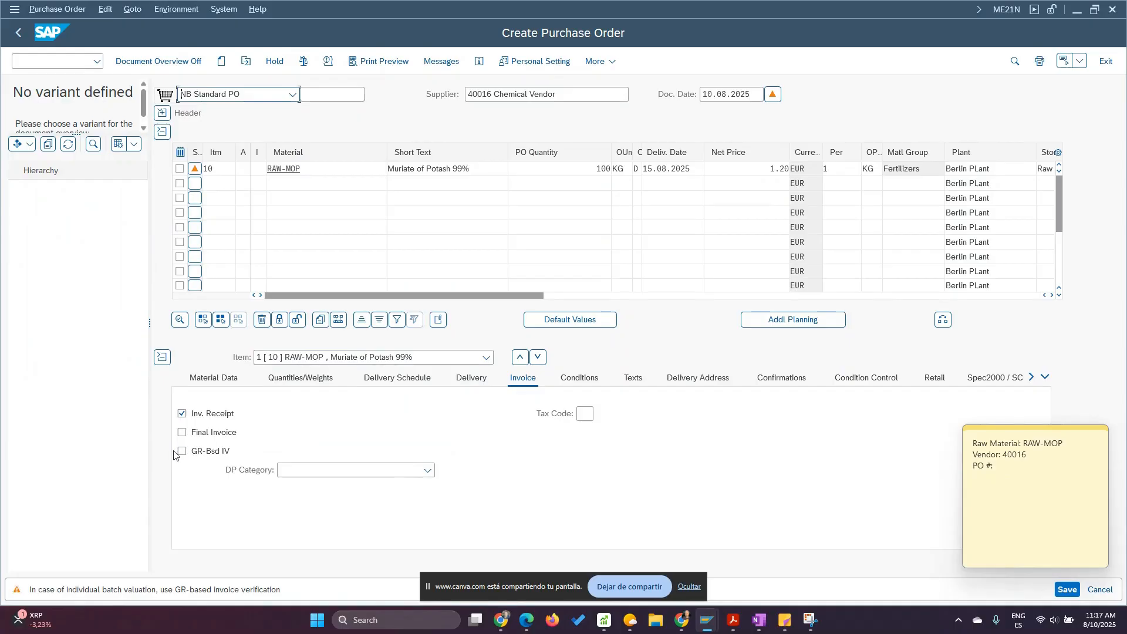
pyautogui.click(182, 452)
# Look up the info record assigned to item 10 and save the purchase order, accepting the system messages.
pyautogui.click(1001, 296)
pyautogui.moveTo(1001, 295); pyautogui.dragTo(750, 279)
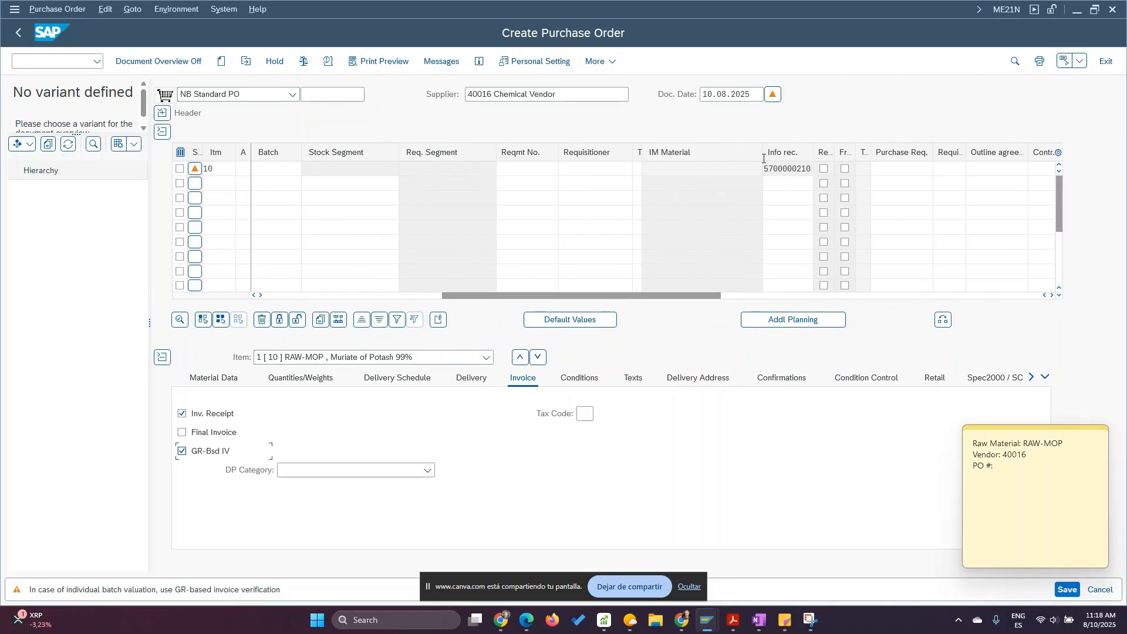
pyautogui.moveTo(766, 170); pyautogui.dragTo(816, 170)
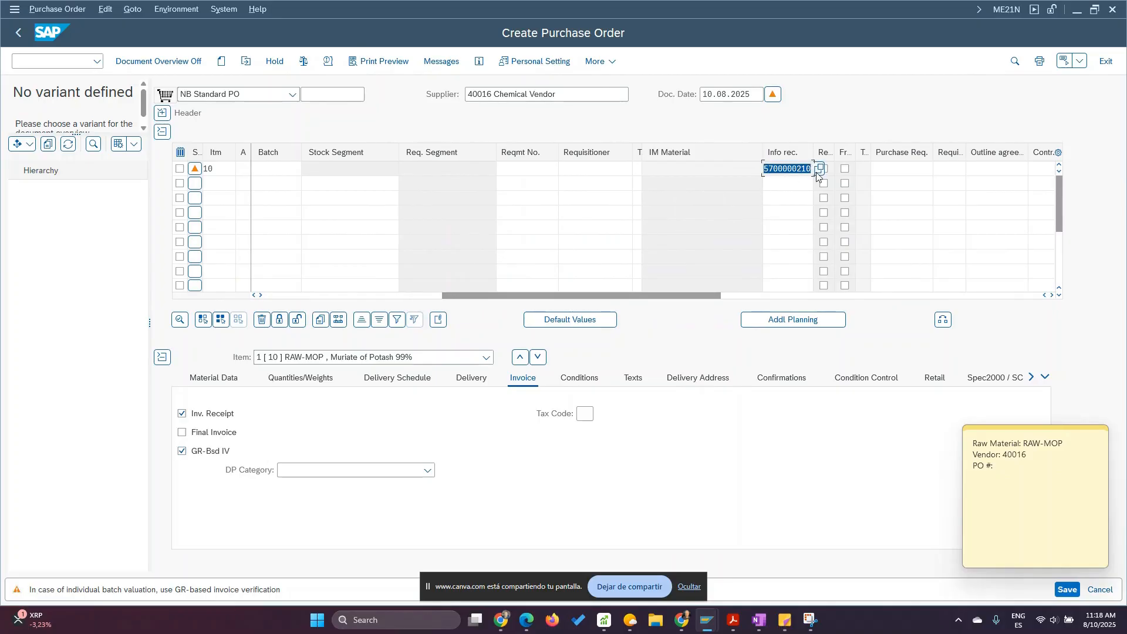
pyautogui.click(816, 173)
pyautogui.click(1065, 591)
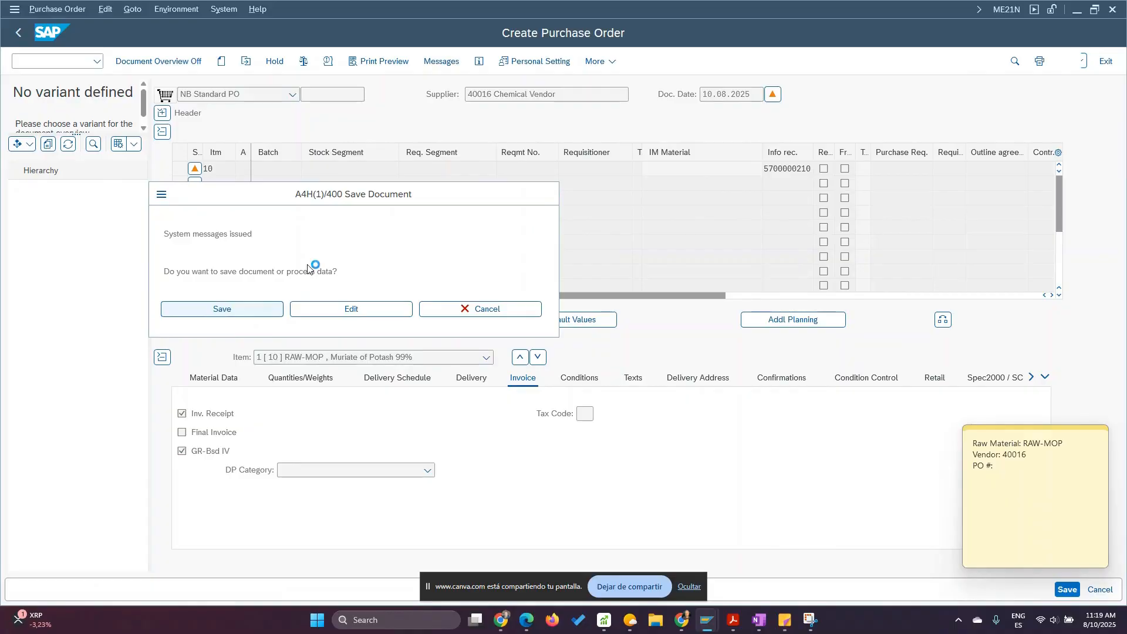
pyautogui.press('Return')
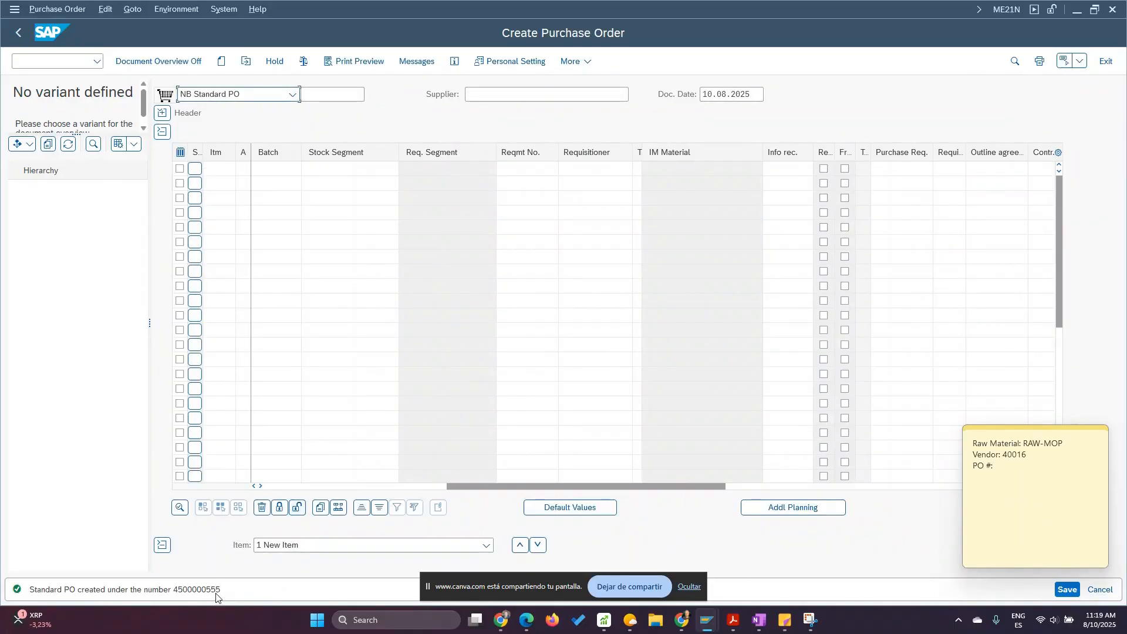
# Copy the new purchase order number from the creation message into the PO # line of the sticky note.
pyautogui.doubleClick(199, 590)
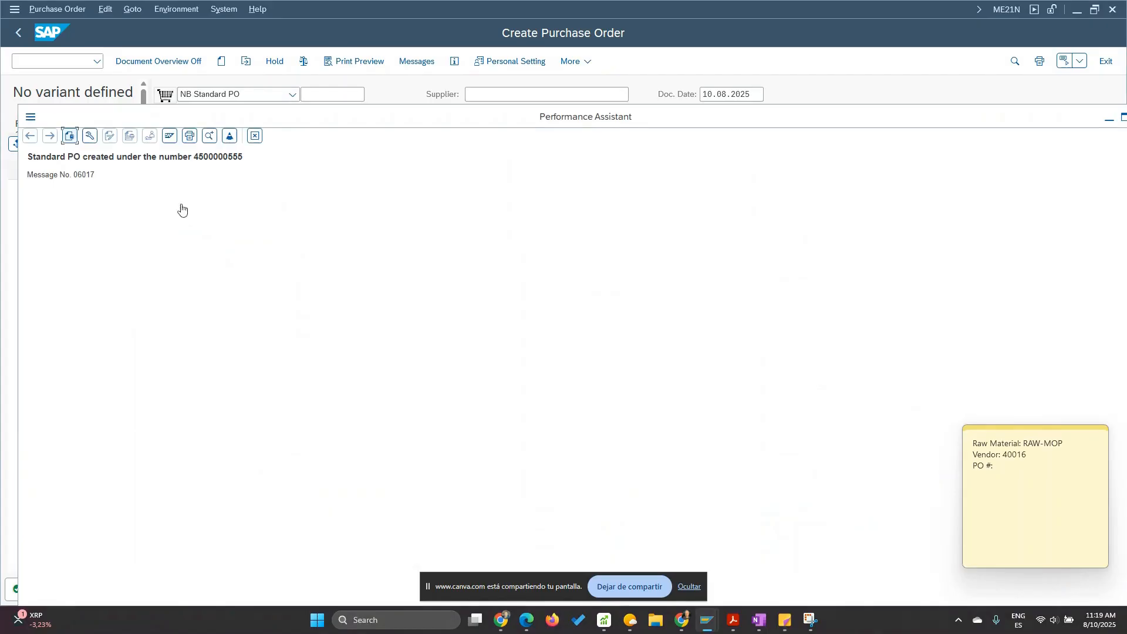
pyautogui.moveTo(195, 159); pyautogui.dragTo(243, 162)
pyautogui.hotkey('ctrl', 'c')
pyautogui.click(998, 464)
pyautogui.hotkey('ctrl', 'v')
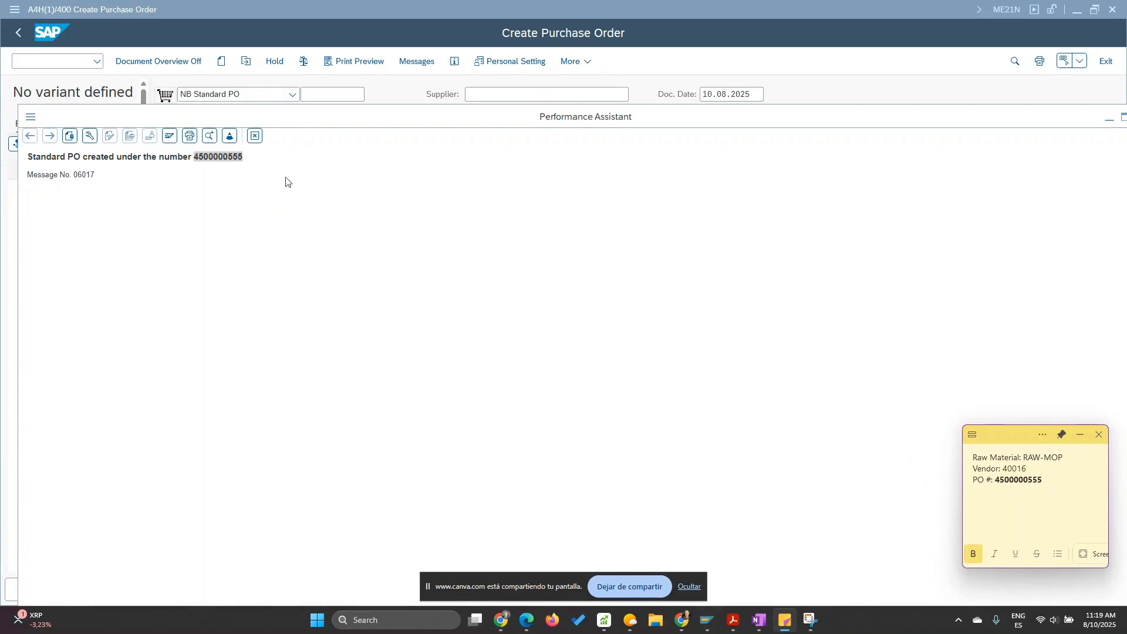
pyautogui.click(255, 136)
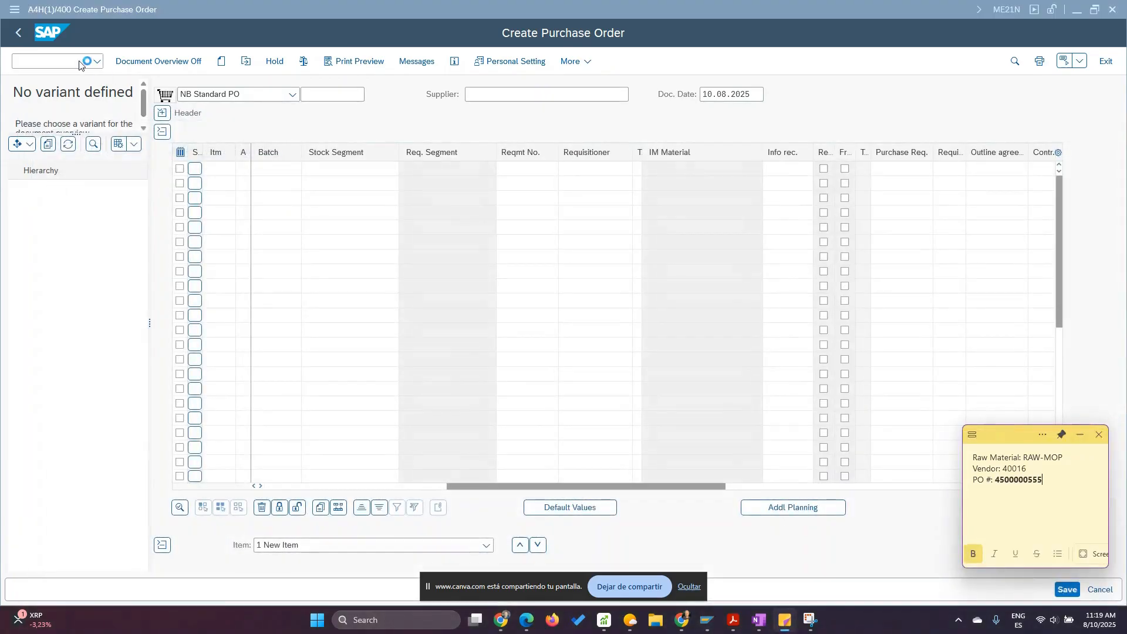
# Open the standard info record for Chemical Vendor and RAW-MOP, purchasing organization DE10, plant DE01, for changes with transaction ME12.
pyautogui.click(19, 33)
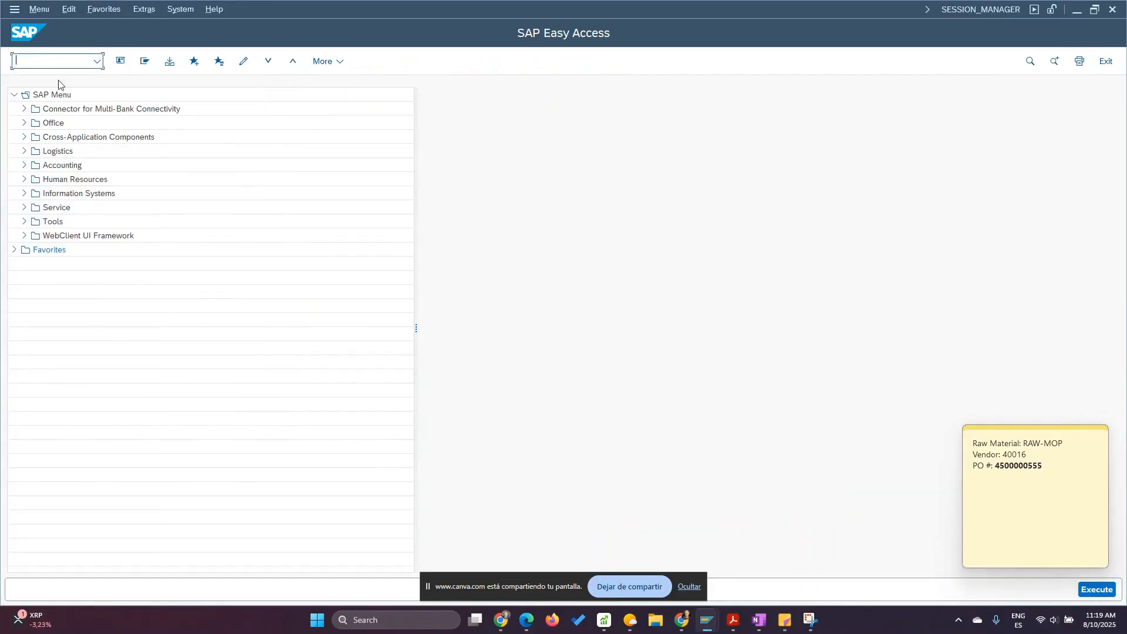
pyautogui.write('q')
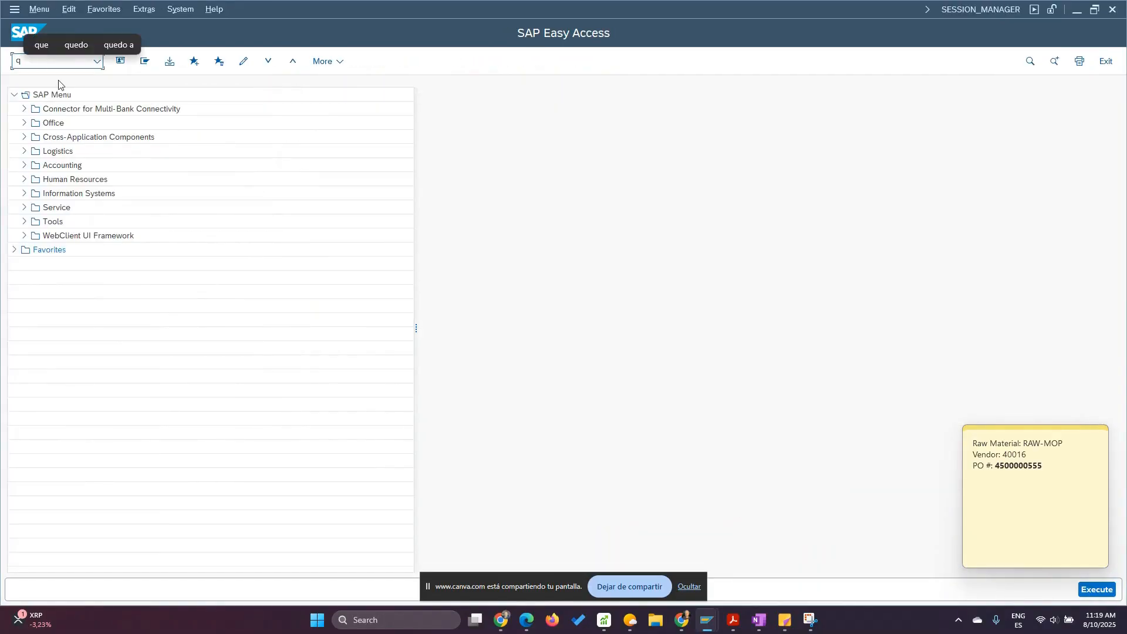
pyautogui.press('BackSpace')
pyautogui.write('me12')
pyautogui.press('Return')
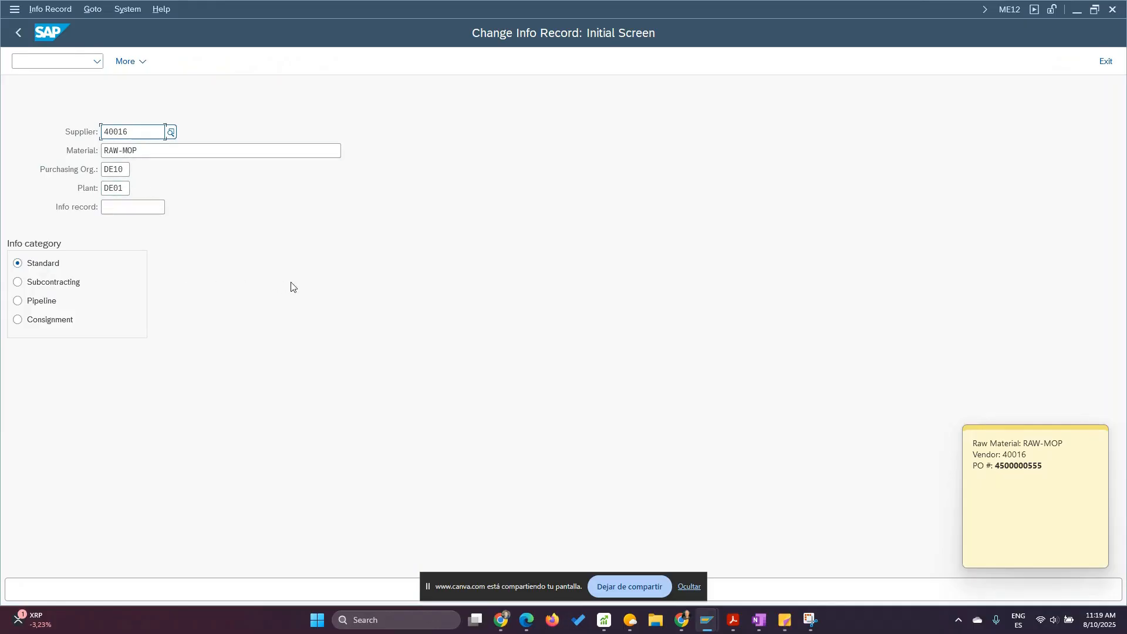
pyautogui.press('Return')
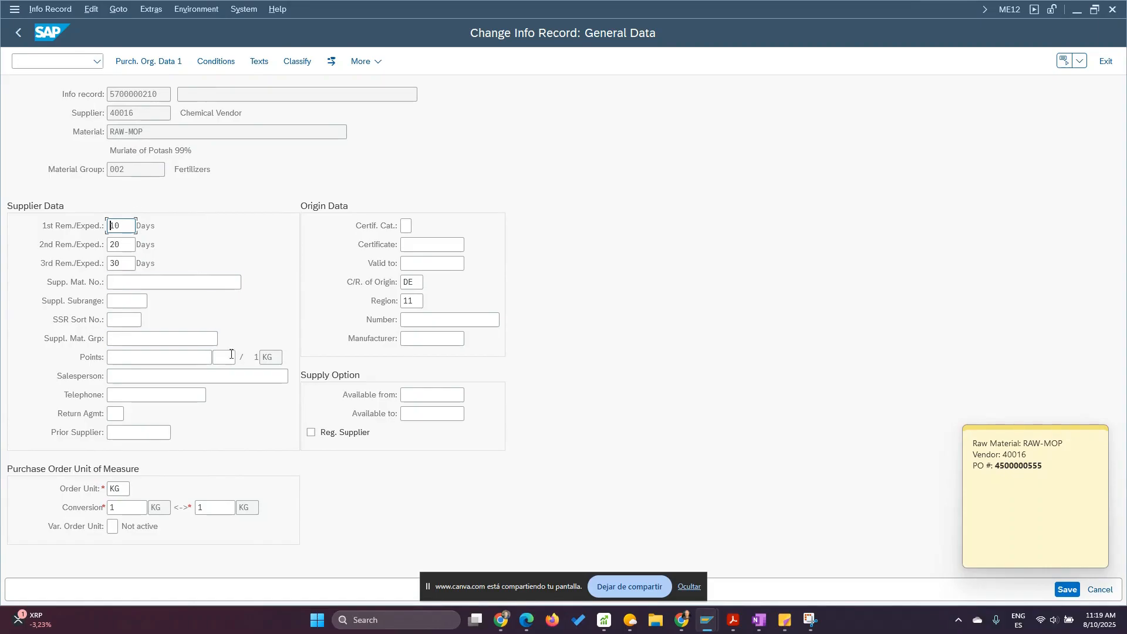
# Set the underdelivery and overdelivery tolerances to 5%, enable GR-Bsd IV in the purchasing organization data, and save the info record.
pyautogui.click(119, 62)
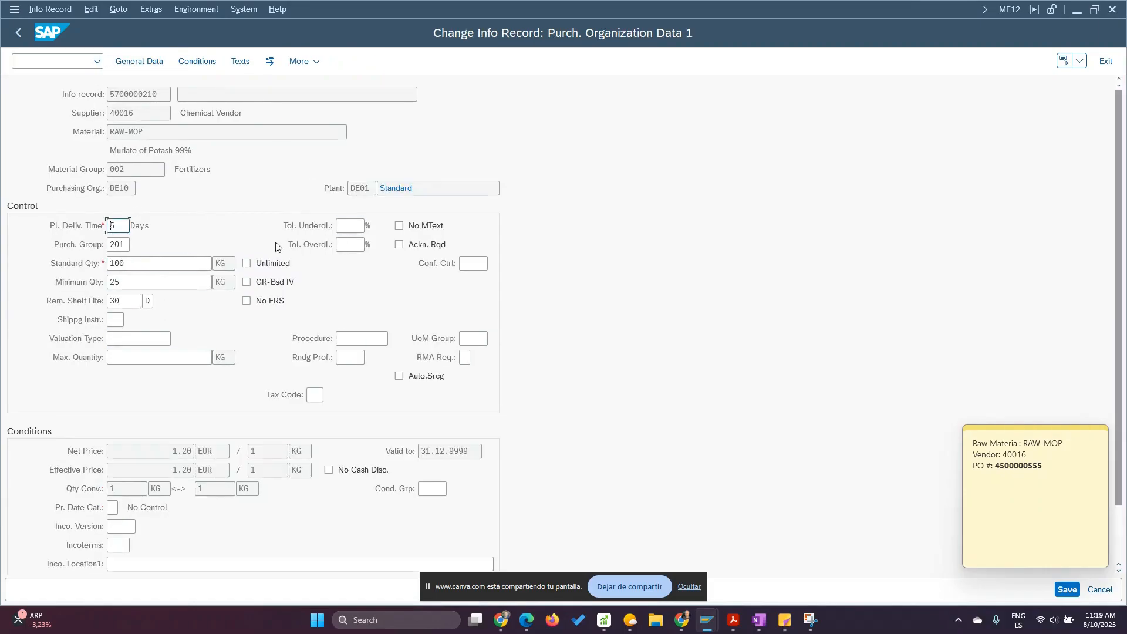
pyautogui.click(346, 226)
pyautogui.write('5')
pyautogui.click(351, 245)
pyautogui.write('5')
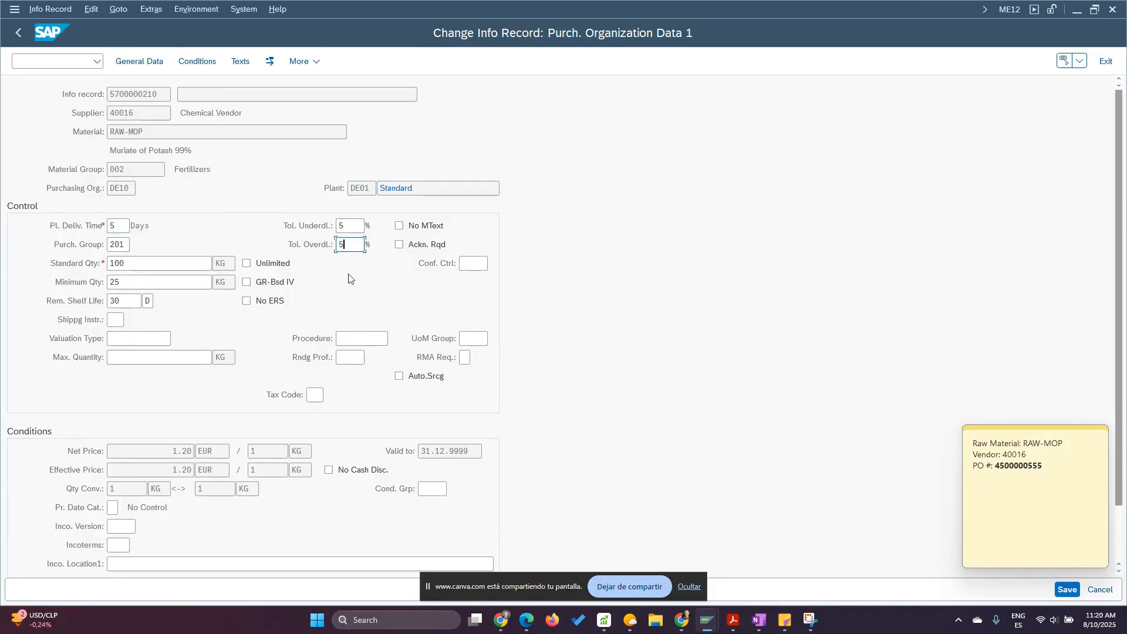
pyautogui.click(247, 285)
pyautogui.click(1067, 589)
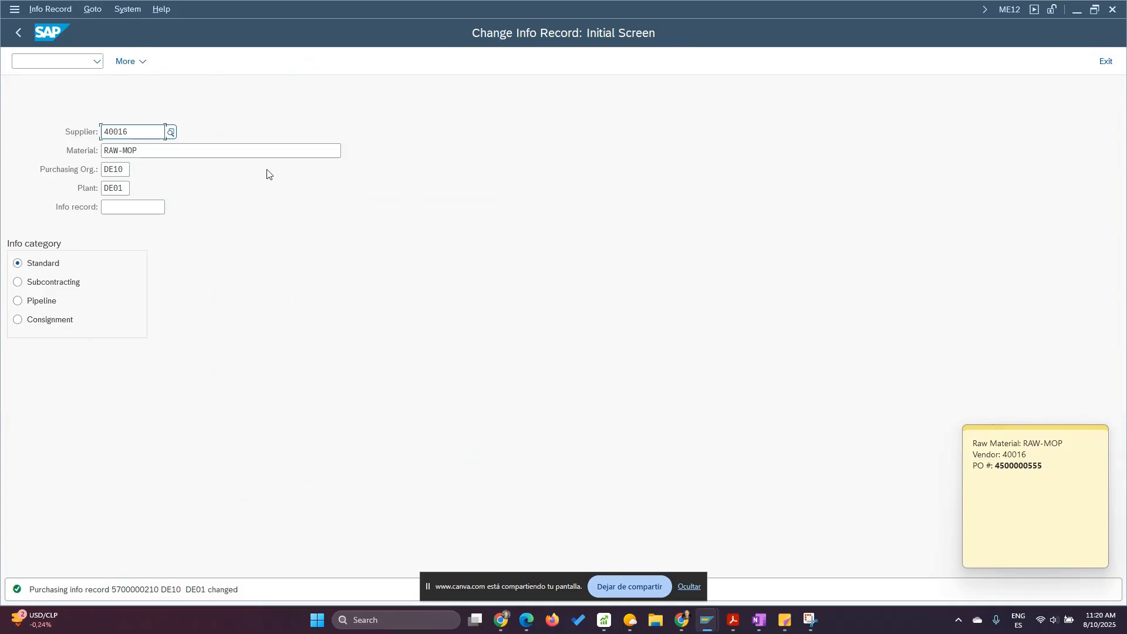
# Call up material RAW-MOP for display with transaction MM03 and bring up its view selection.
pyautogui.click(19, 32)
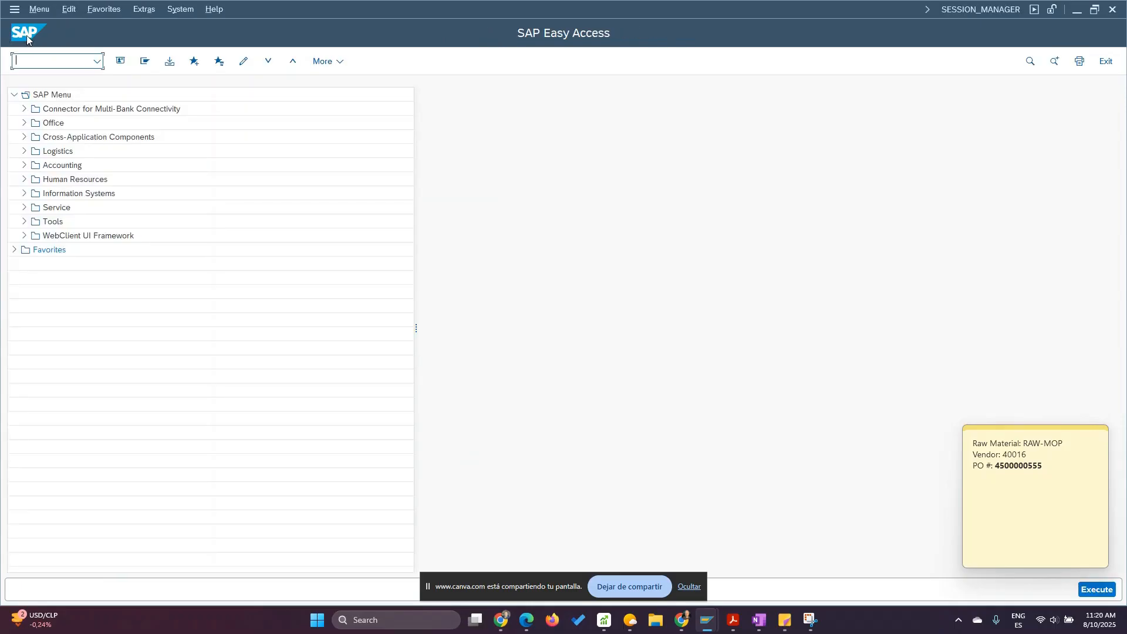
pyautogui.click(23, 61)
pyautogui.write('mm03')
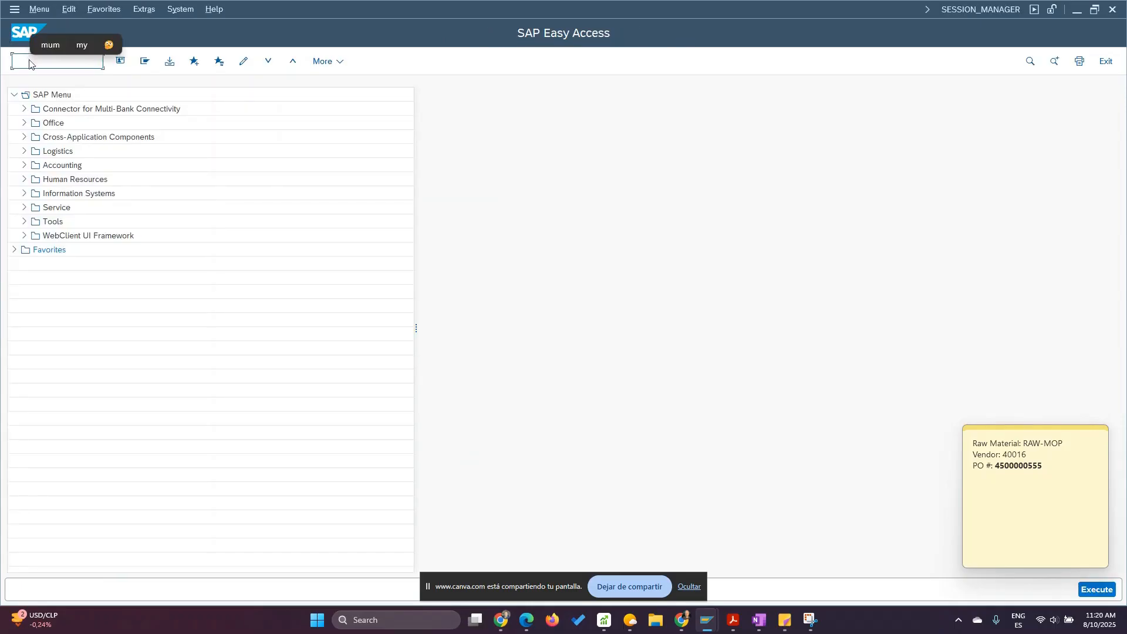
pyautogui.press('Return')
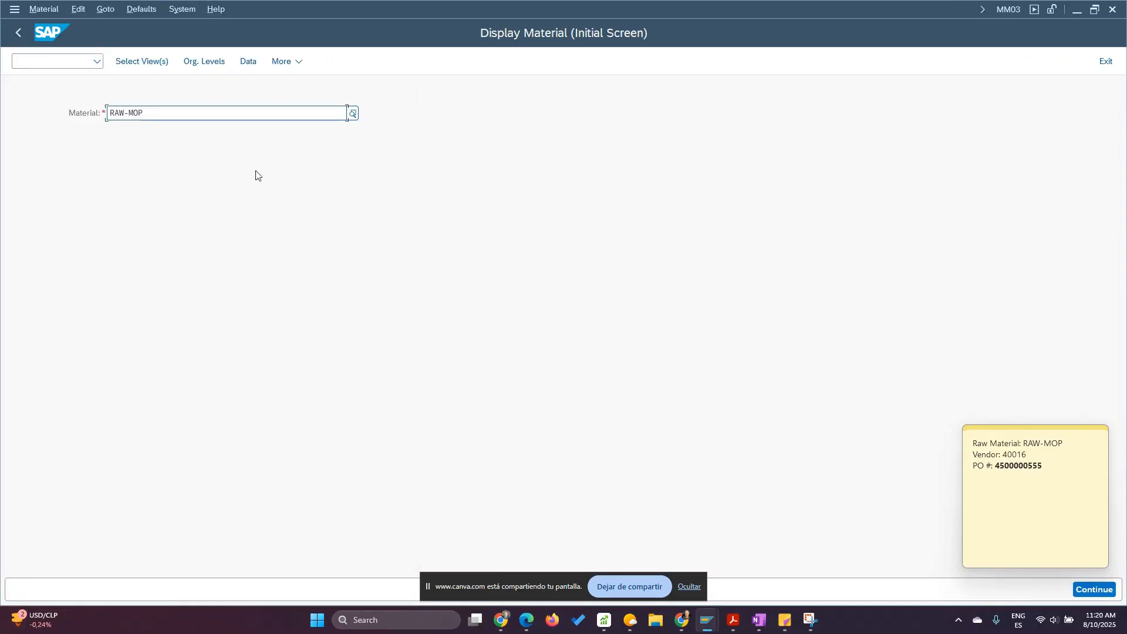
pyautogui.press('Return')
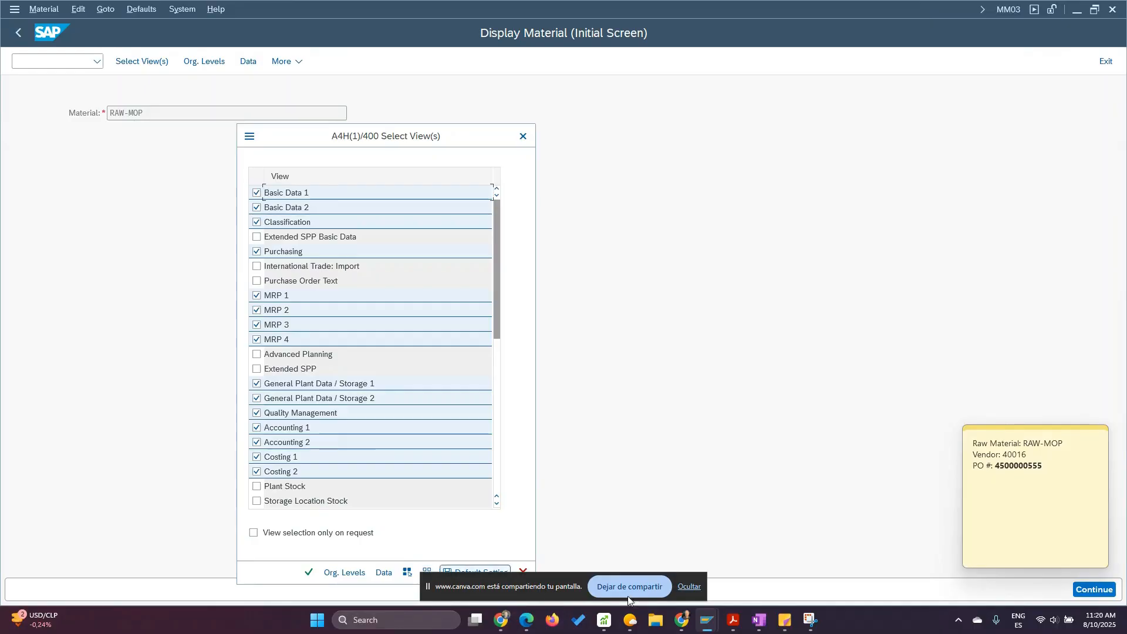
# Deselect all preselected views, choose only Quality Management, and display that view of RAW-MOP for the proposed plant.
pyautogui.click(680, 597)
pyautogui.click(426, 573)
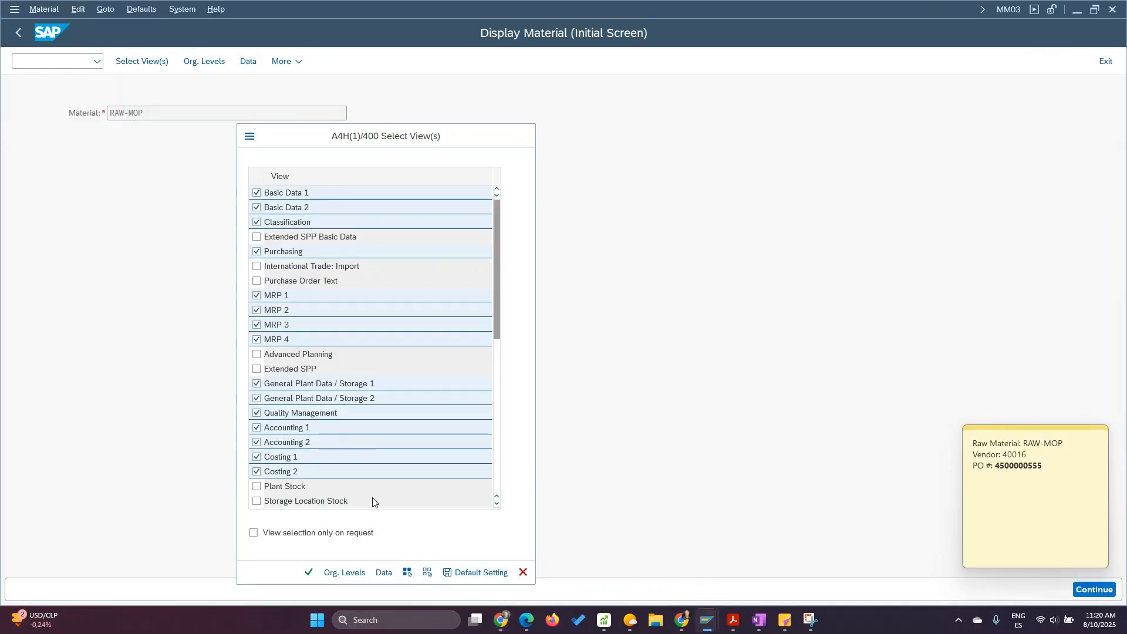
pyautogui.click(257, 413)
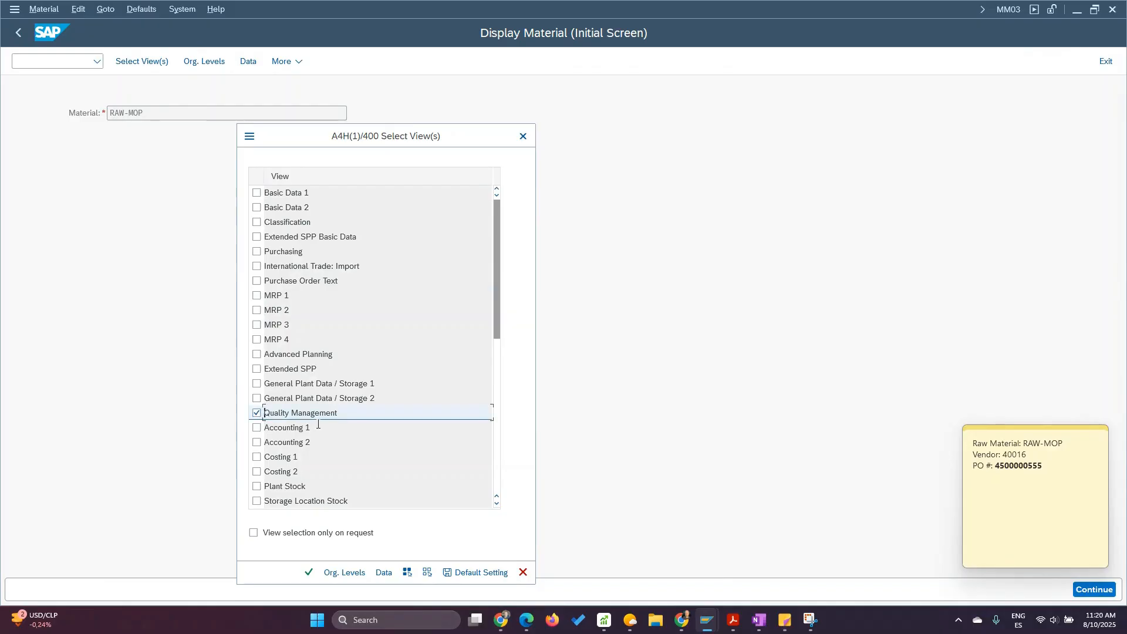
pyautogui.press('Return')
pyautogui.press('Return')
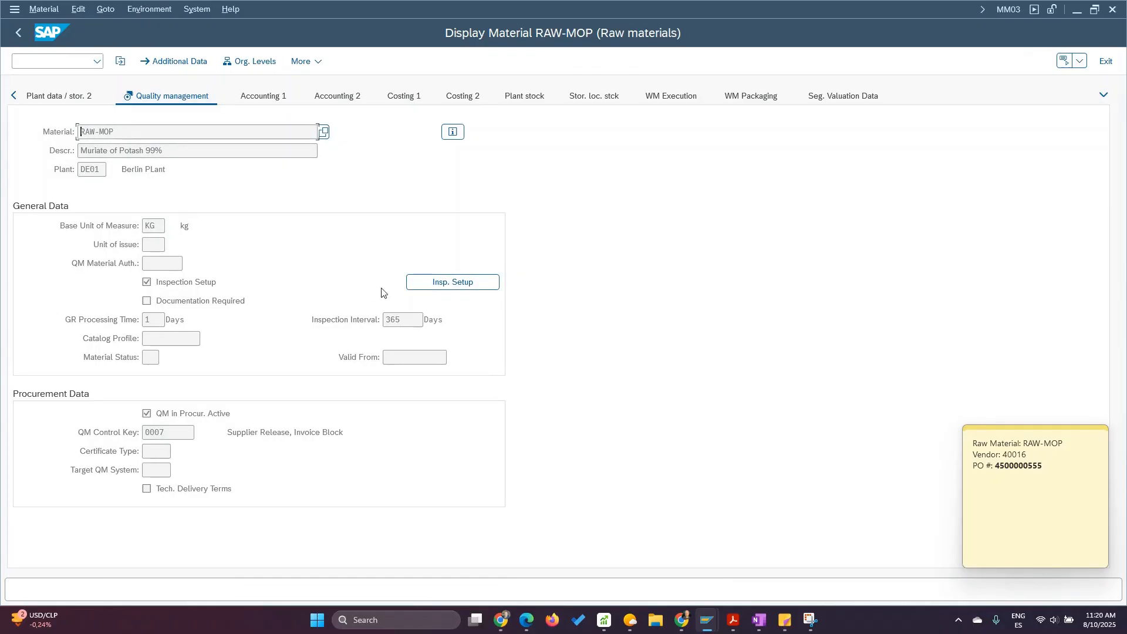
# Open the customizing activity Define Control Keys for QM in Procurement from the QM Control Key field's help, without specifying a project.
pyautogui.doubleClick(174, 430)
pyautogui.click(200, 432)
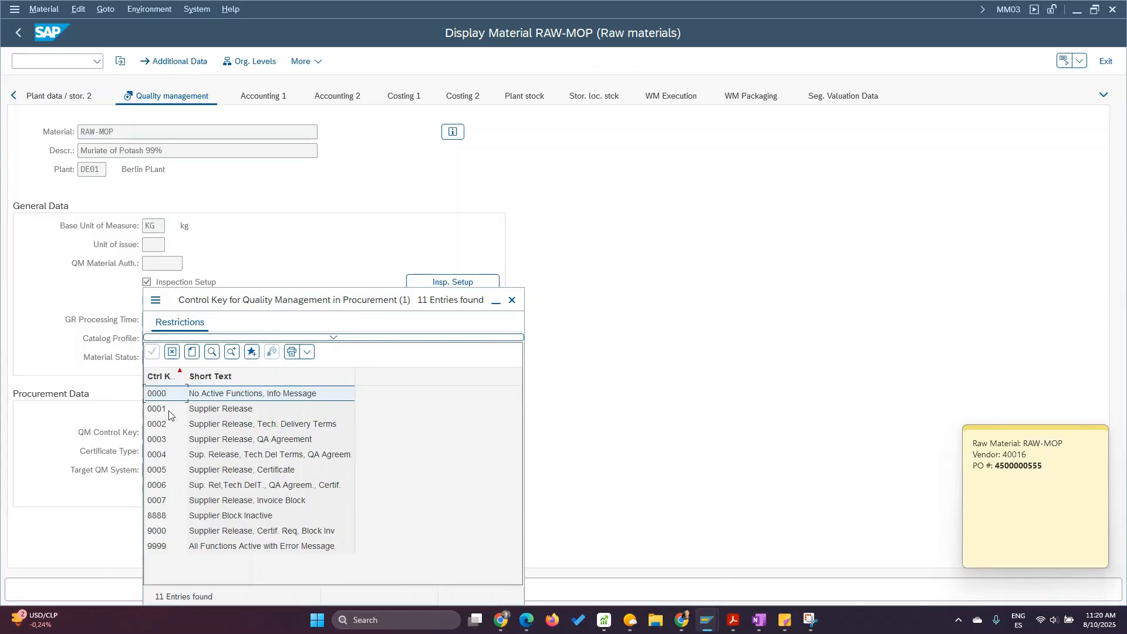
pyautogui.click(163, 502)
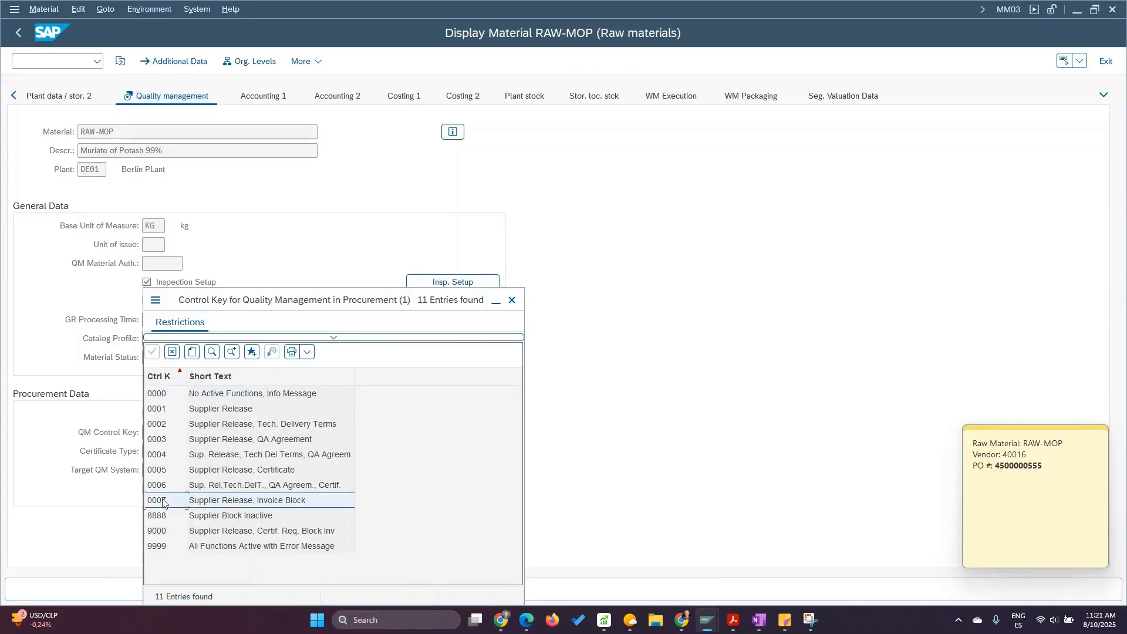
pyautogui.doubleClick(228, 502)
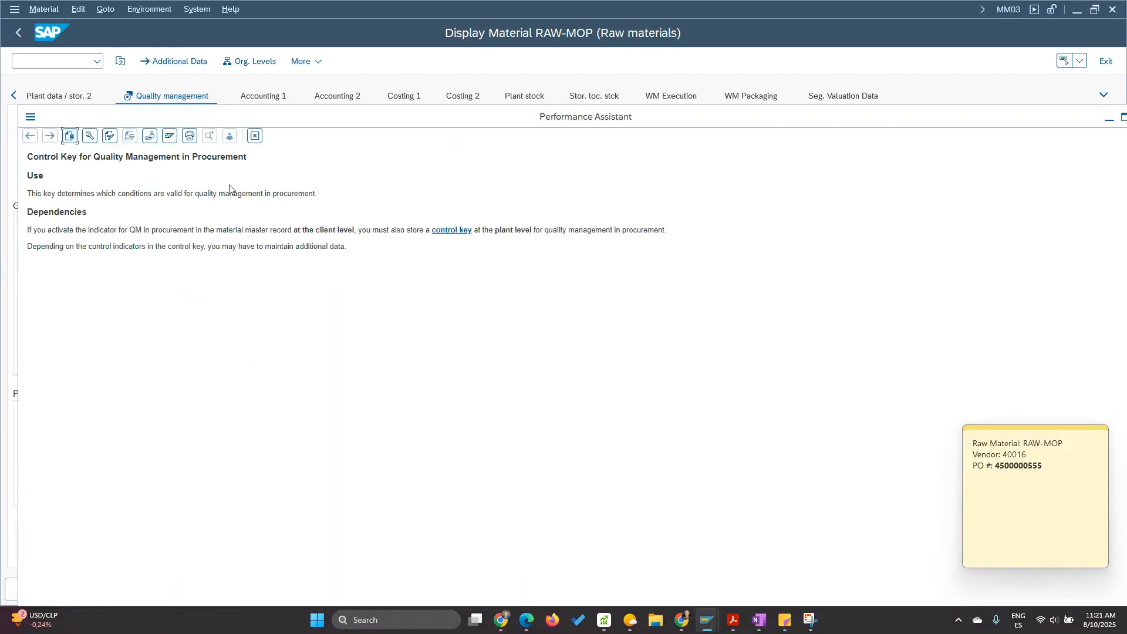
pyautogui.click(150, 135)
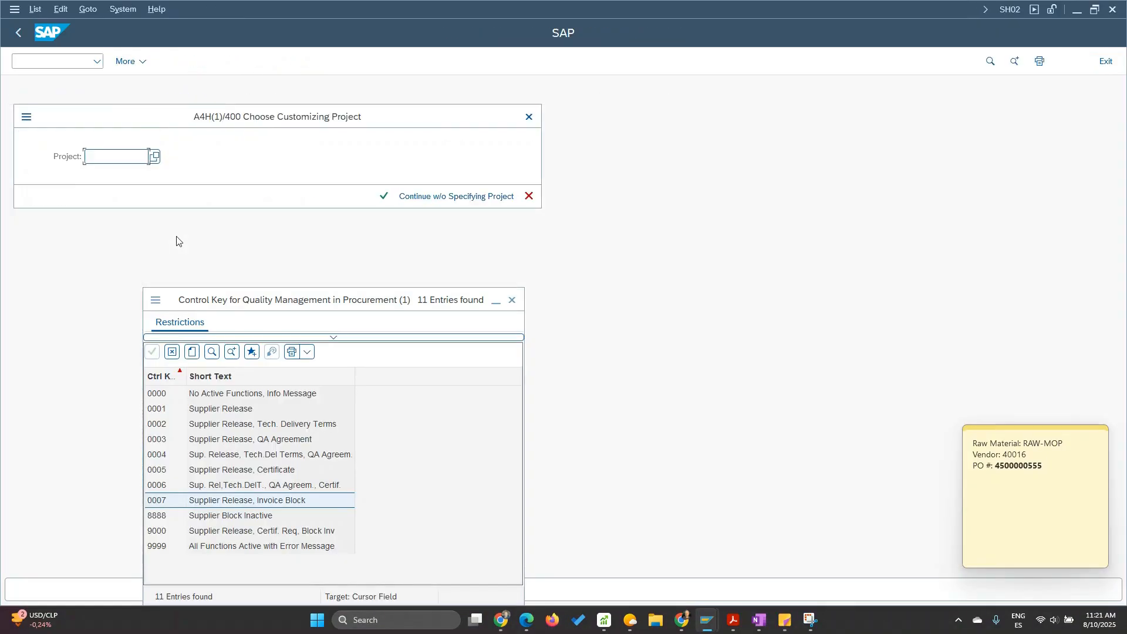
pyautogui.click(461, 200)
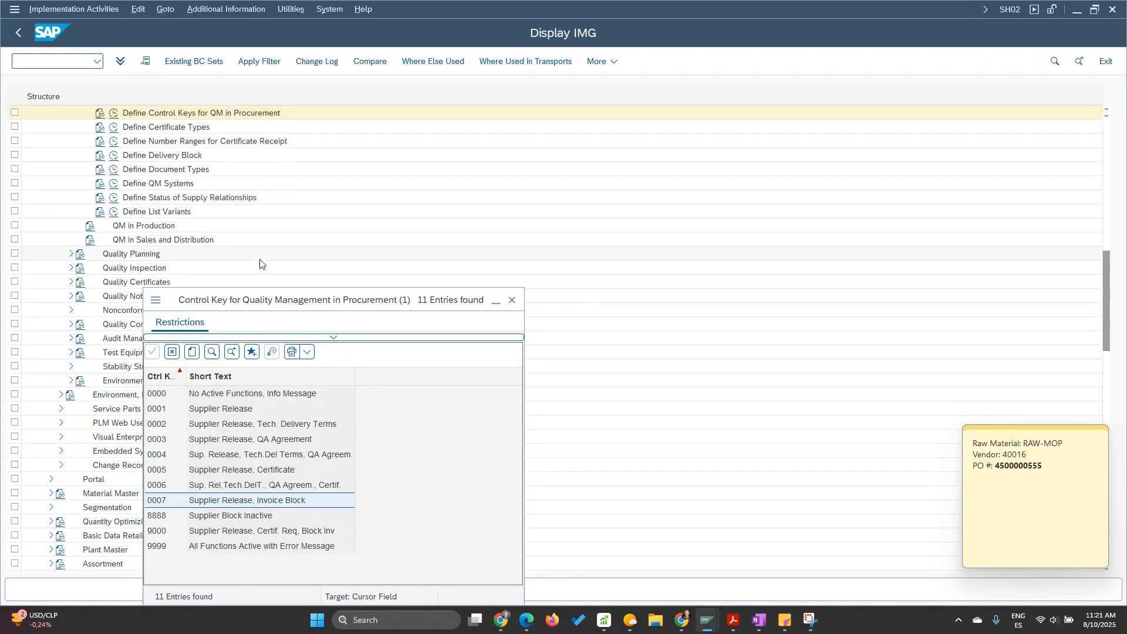
pyautogui.click(114, 113)
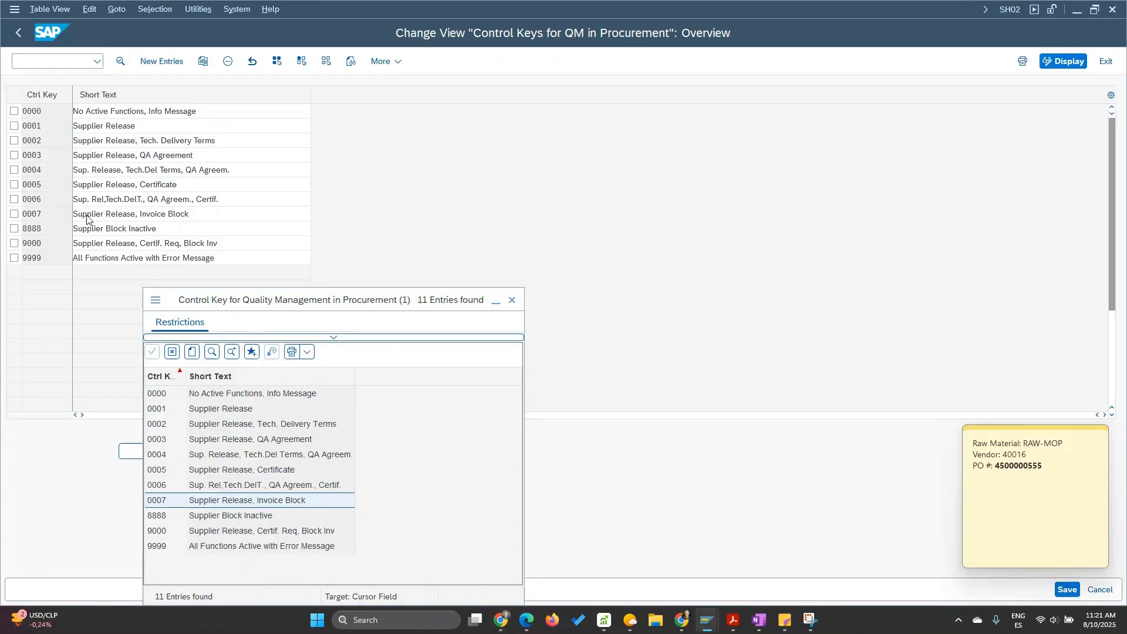
# Open the details of control key 0007, Supplier Release, Invoice Block, and review the available GR for Rejection options.
pyautogui.doubleClick(93, 218)
pyautogui.moveTo(306, 301); pyautogui.dragTo(656, 221)
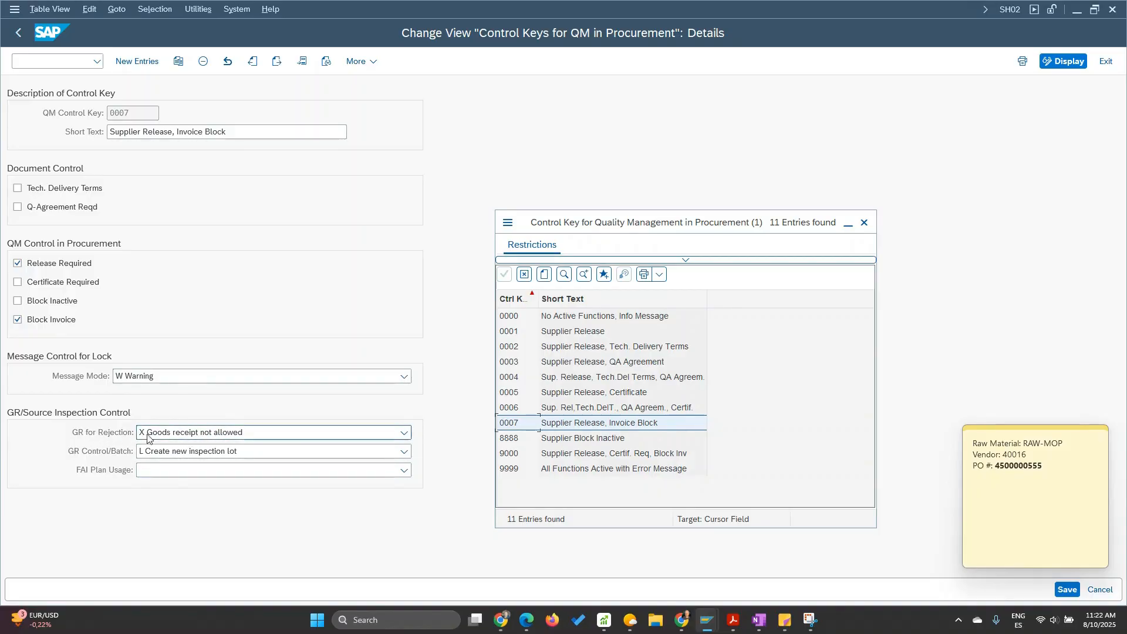
pyautogui.click(183, 435)
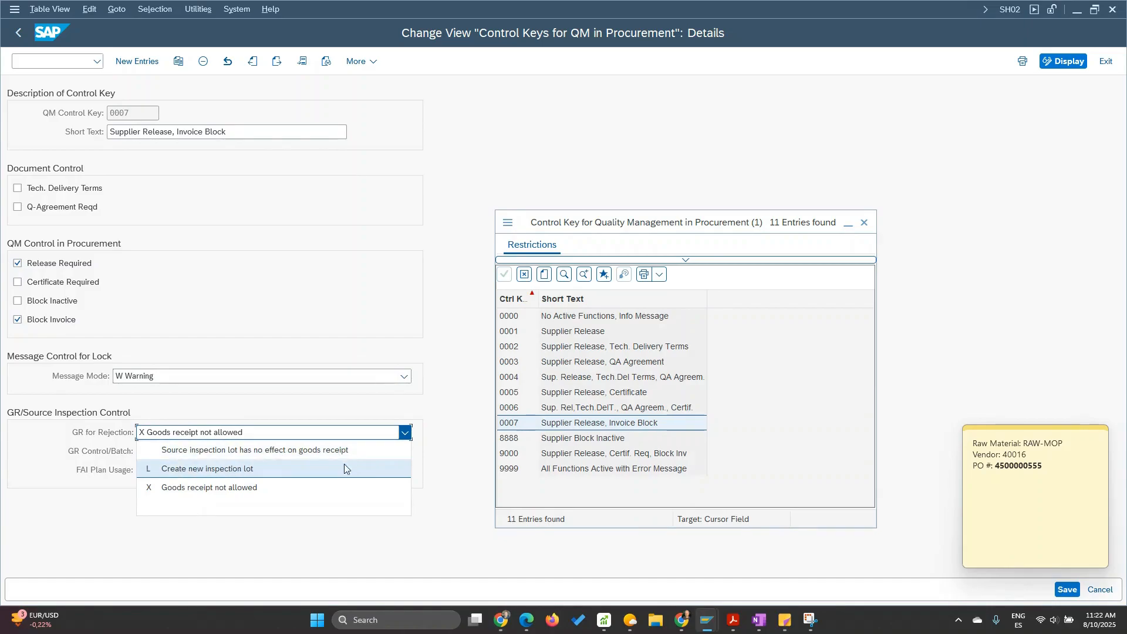
pyautogui.click(242, 469)
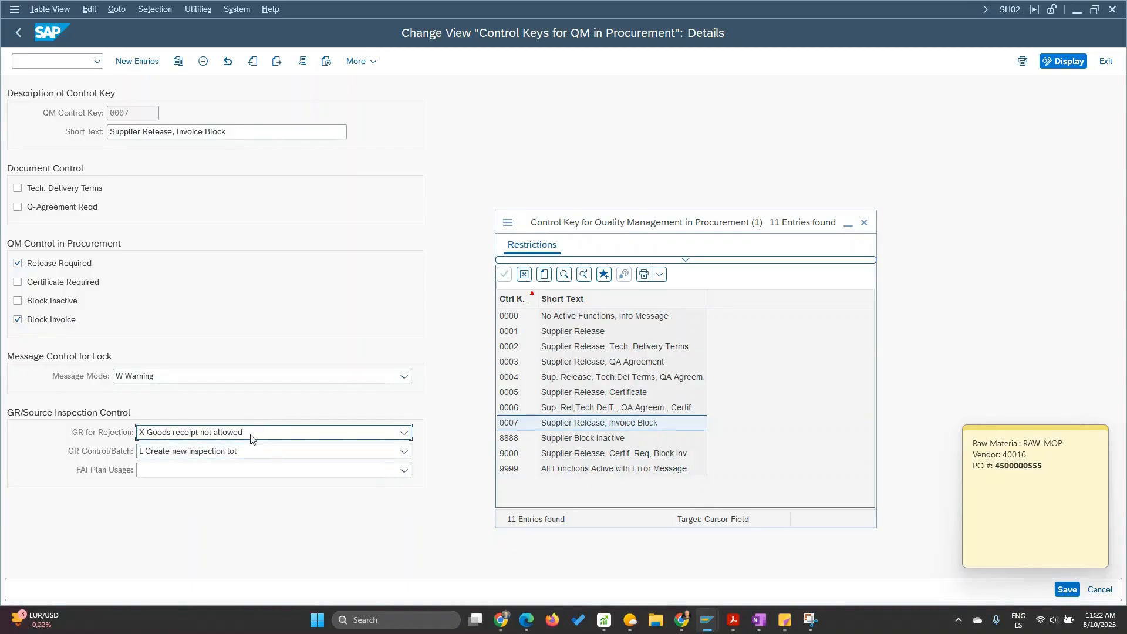
pyautogui.click(203, 433)
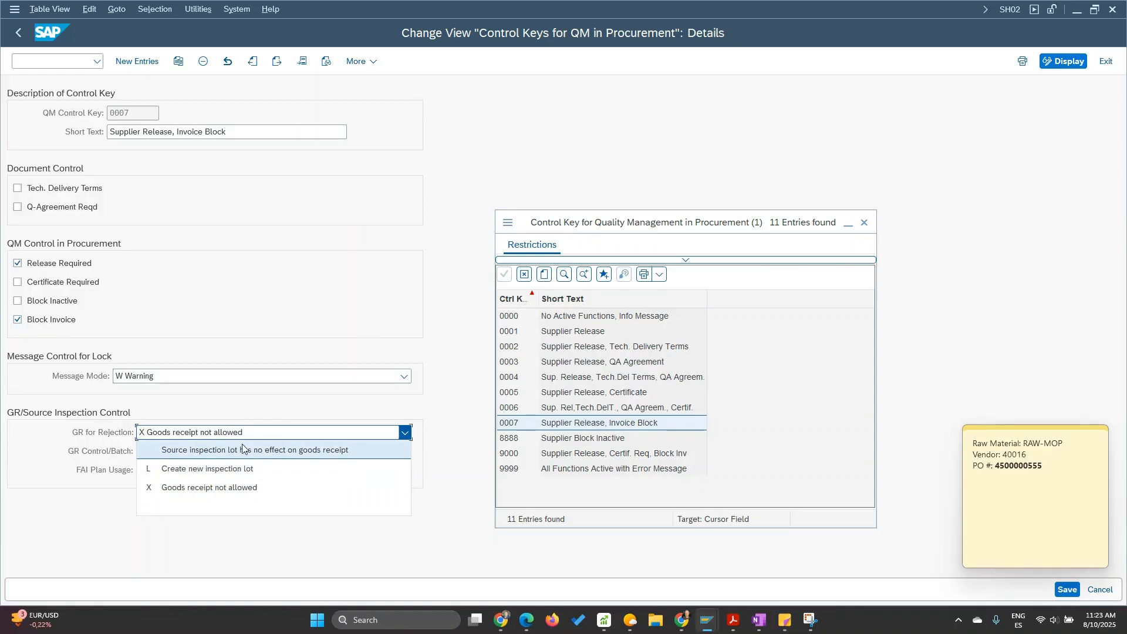
pyautogui.click(240, 405)
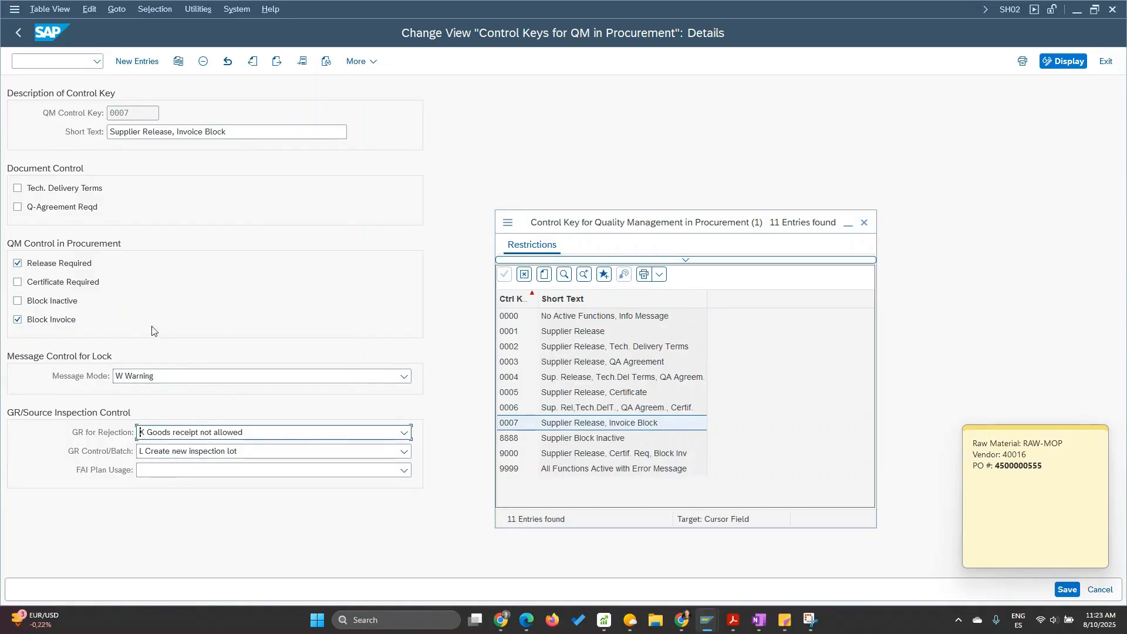
# Leave the control key customizing and return to the Quality Management view of RAW-MOP, closing the field help and value list.
pyautogui.click(21, 34)
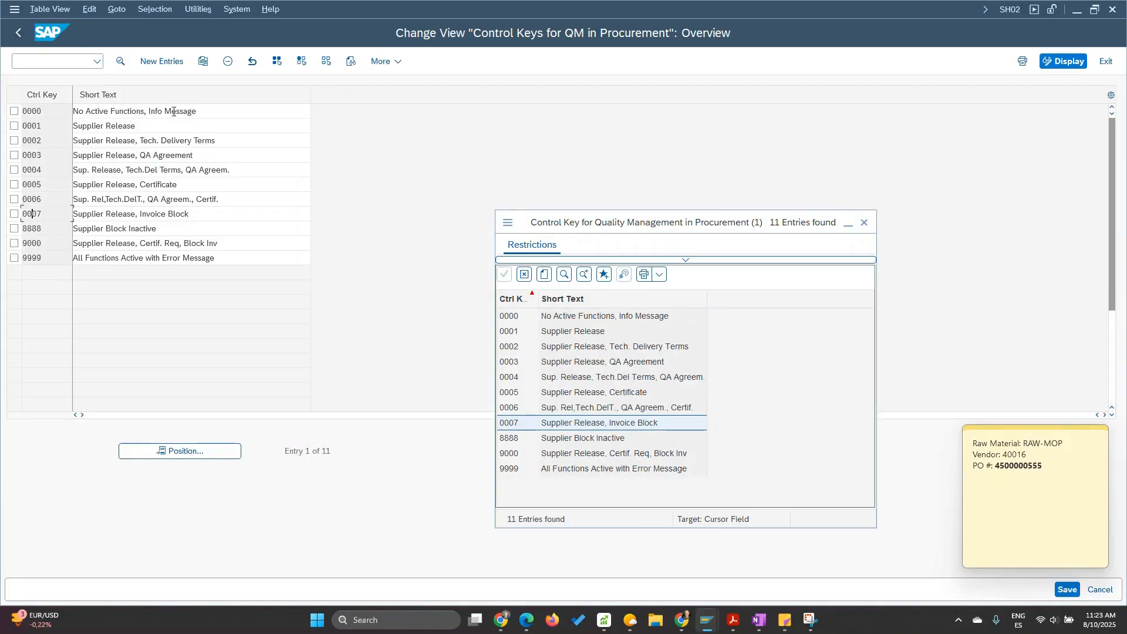
pyautogui.click(17, 34)
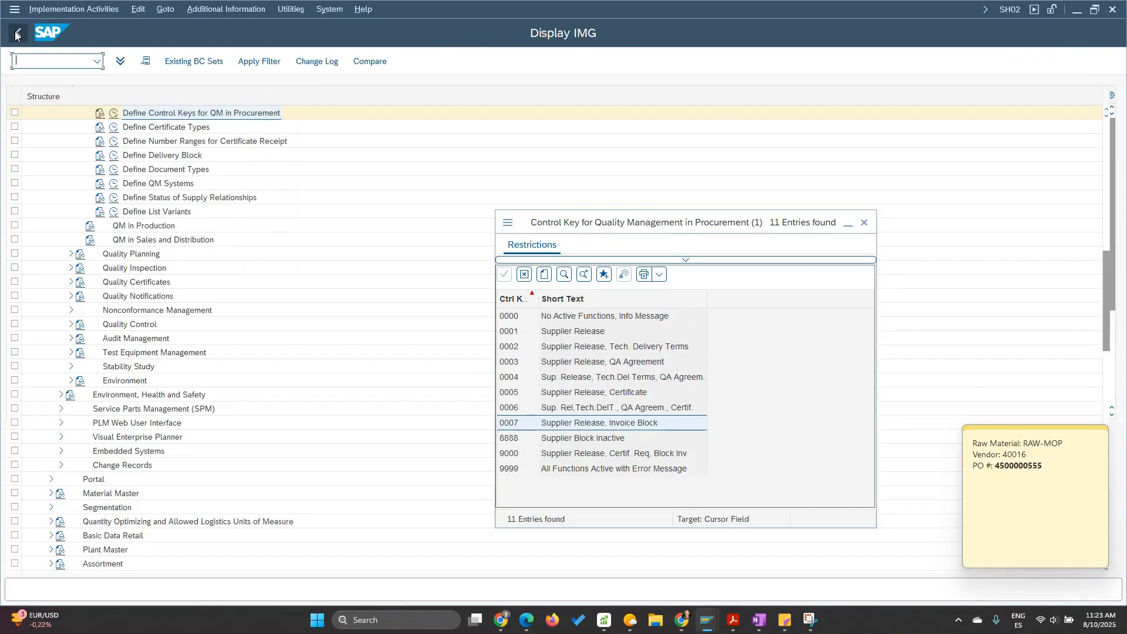
pyautogui.click(16, 35)
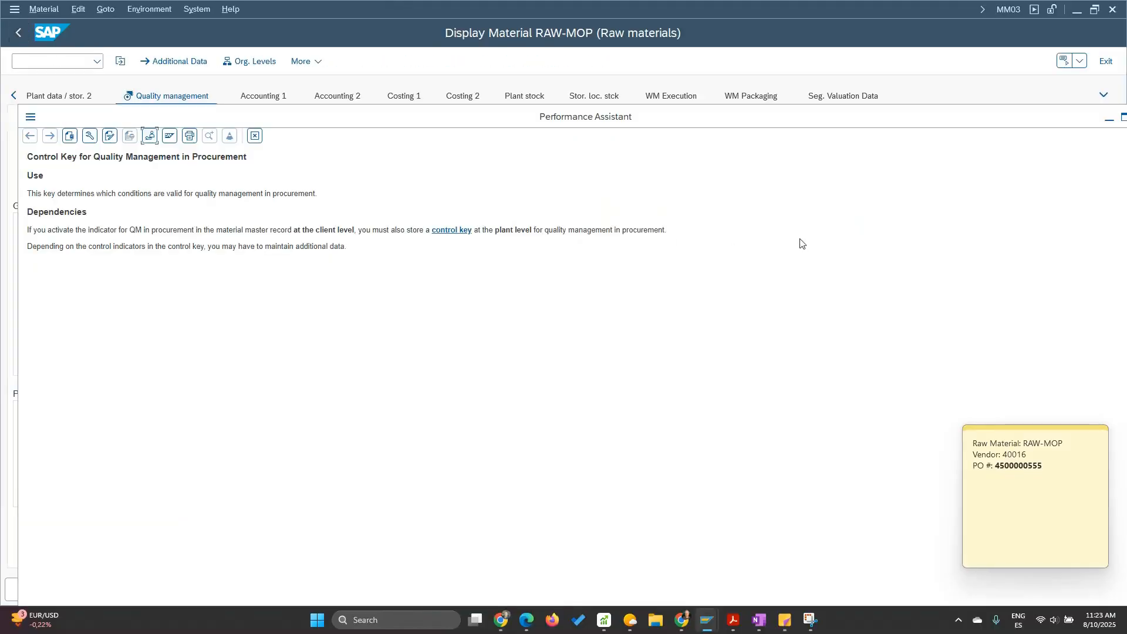
pyautogui.click(255, 136)
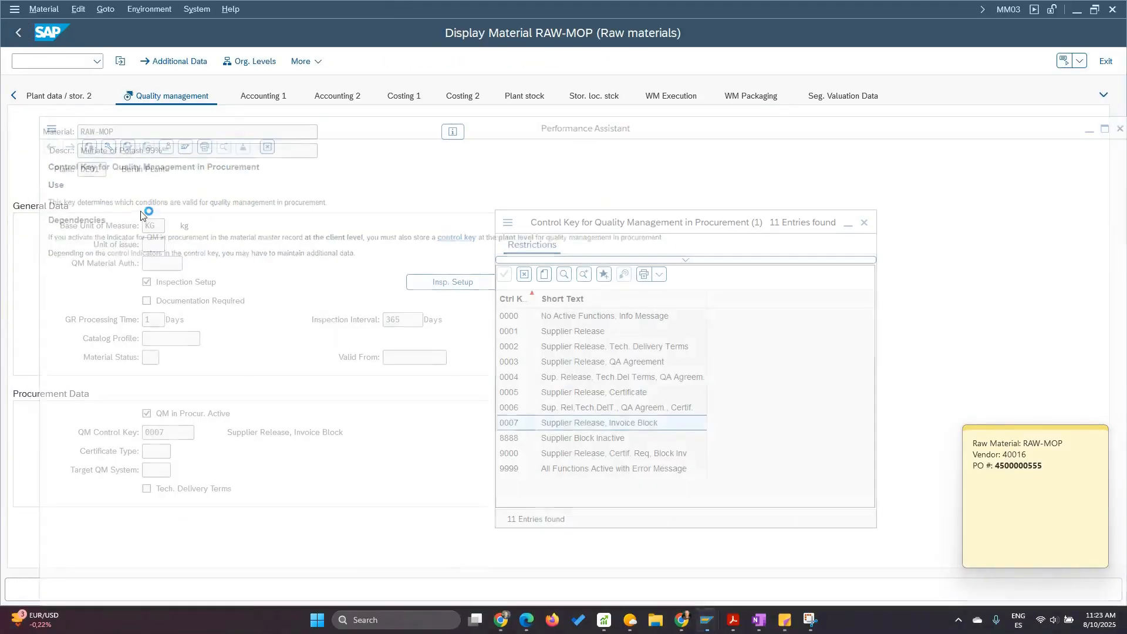
pyautogui.click(868, 222)
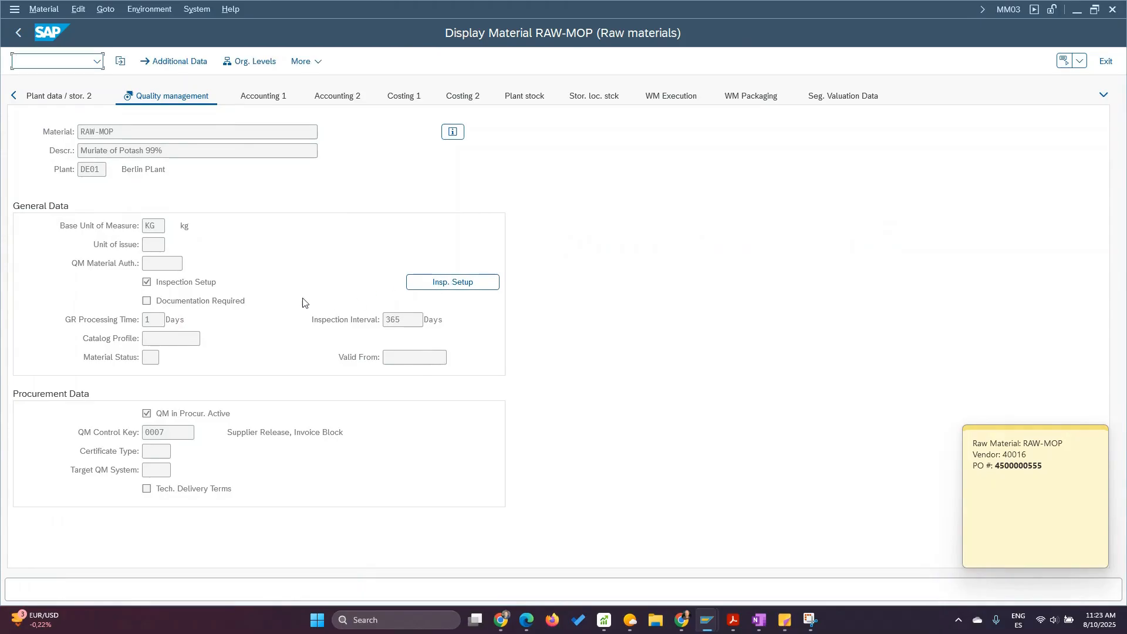
# Examine inspection types 01 and 0101 in the inspection setup of RAW-MOP, and close the setup.
pyautogui.click(449, 282)
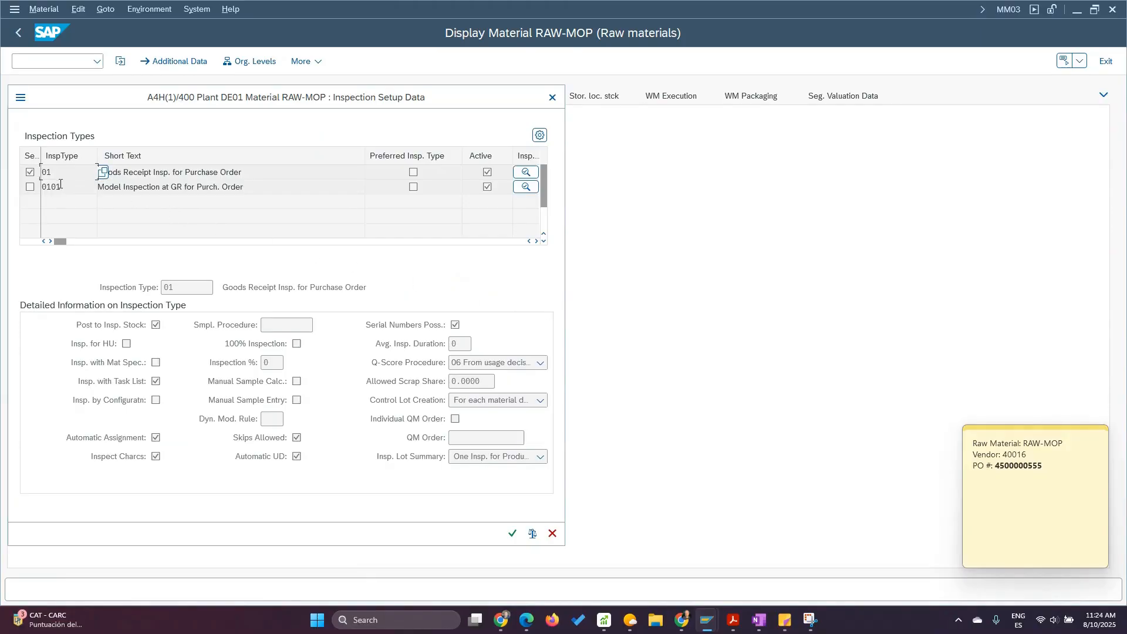
pyautogui.click(65, 186)
pyautogui.click(118, 189)
pyautogui.moveTo(68, 172); pyautogui.dragTo(2, 173)
pyautogui.click(68, 188)
pyautogui.doubleClick(54, 172)
pyautogui.moveTo(177, 102); pyautogui.dragTo(439, 114)
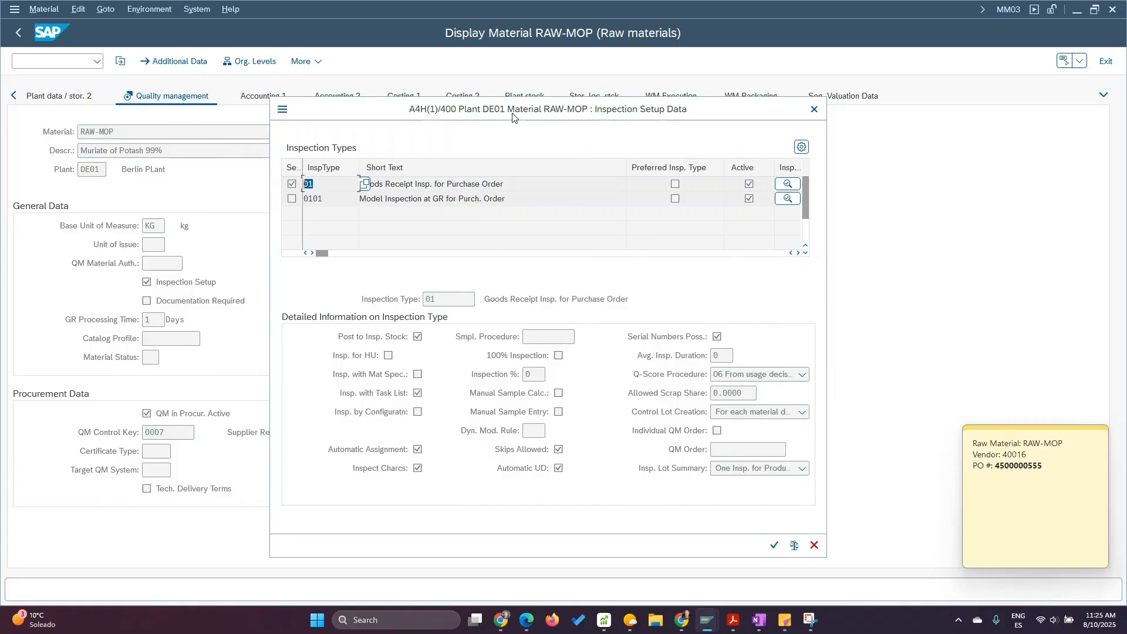
pyautogui.click(322, 200)
pyautogui.click(388, 202)
pyautogui.doubleClick(314, 182)
pyautogui.doubleClick(320, 201)
pyautogui.click(339, 183)
pyautogui.click(816, 110)
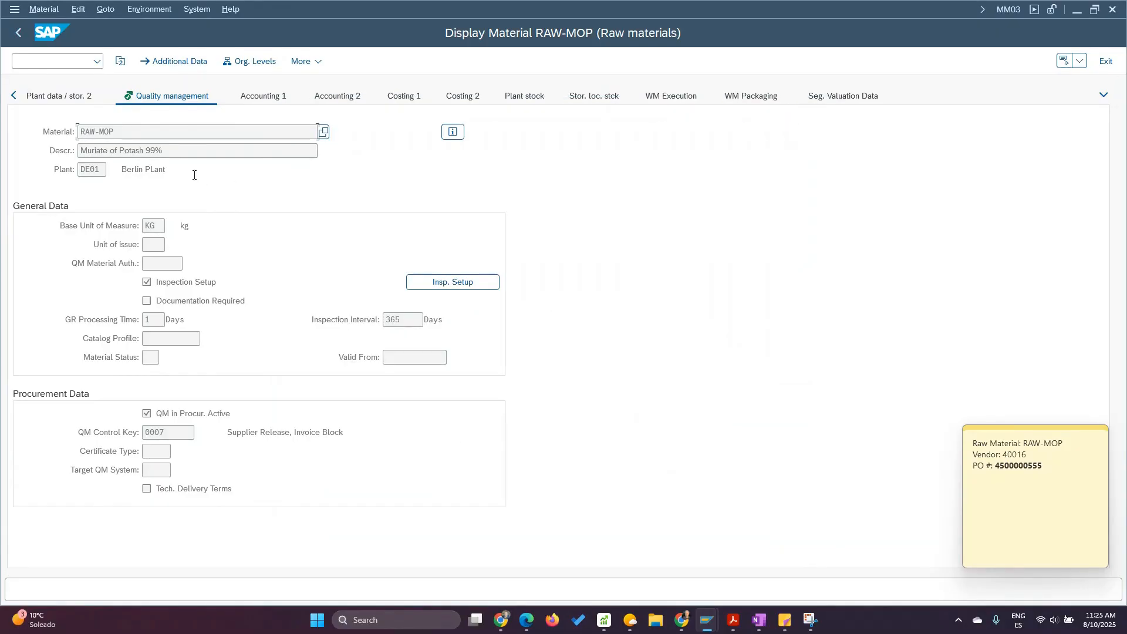
# Leave the material display and open the quality info record for RAW-MOP, Chemical Vendor, plant DE01 with transaction QI03.
pyautogui.click(22, 38)
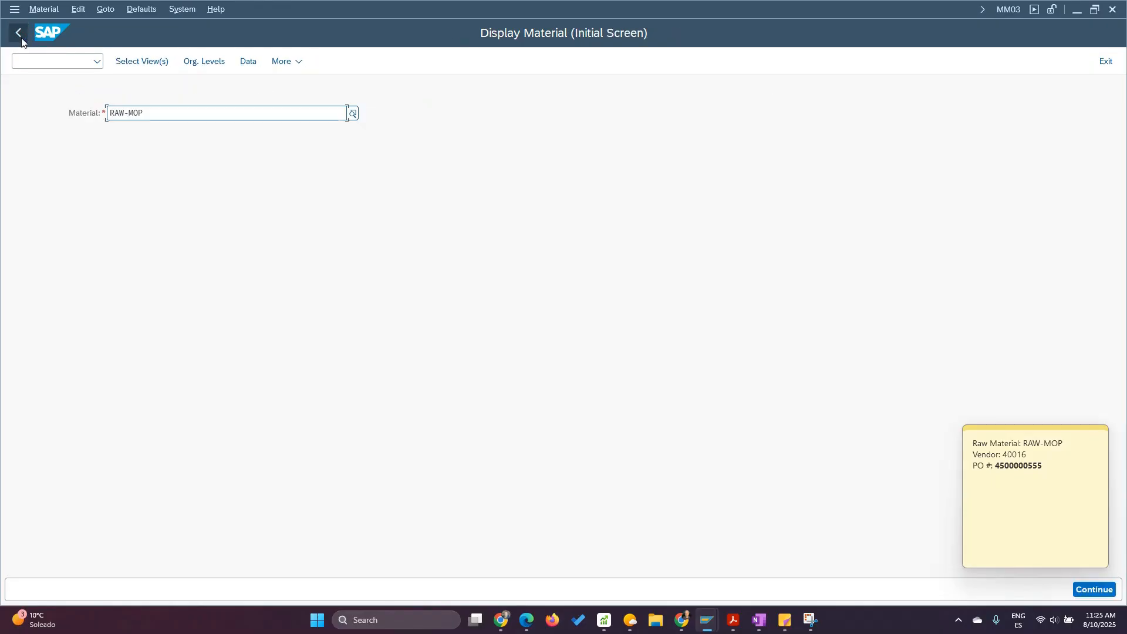
pyautogui.click(21, 39)
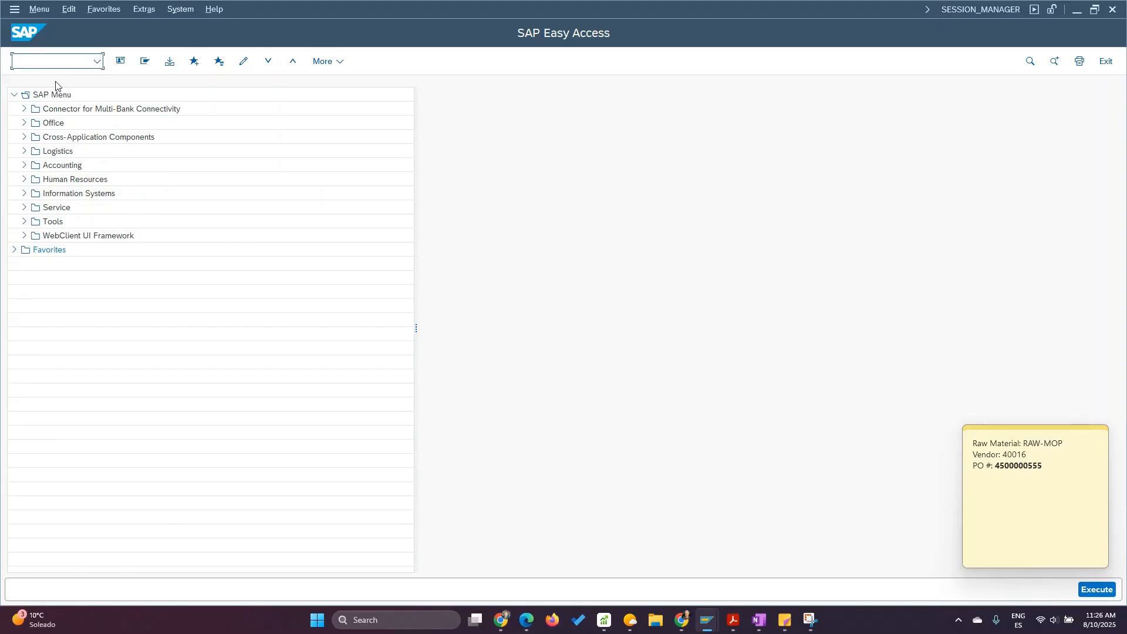
pyautogui.write('q')
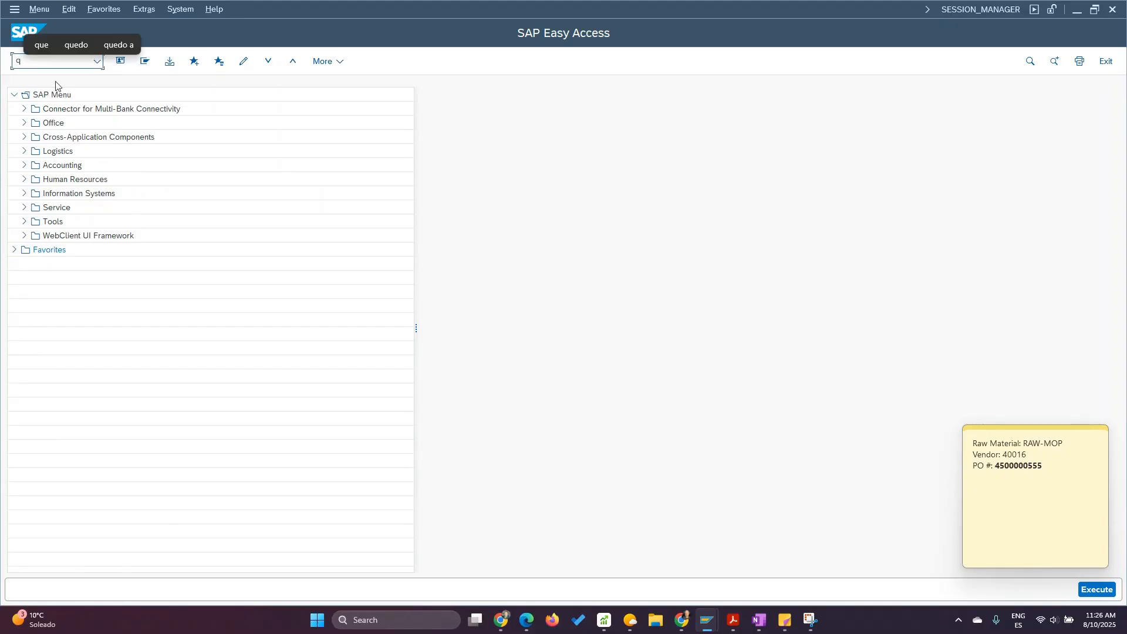
pyautogui.write('i03')
pyautogui.press('Return')
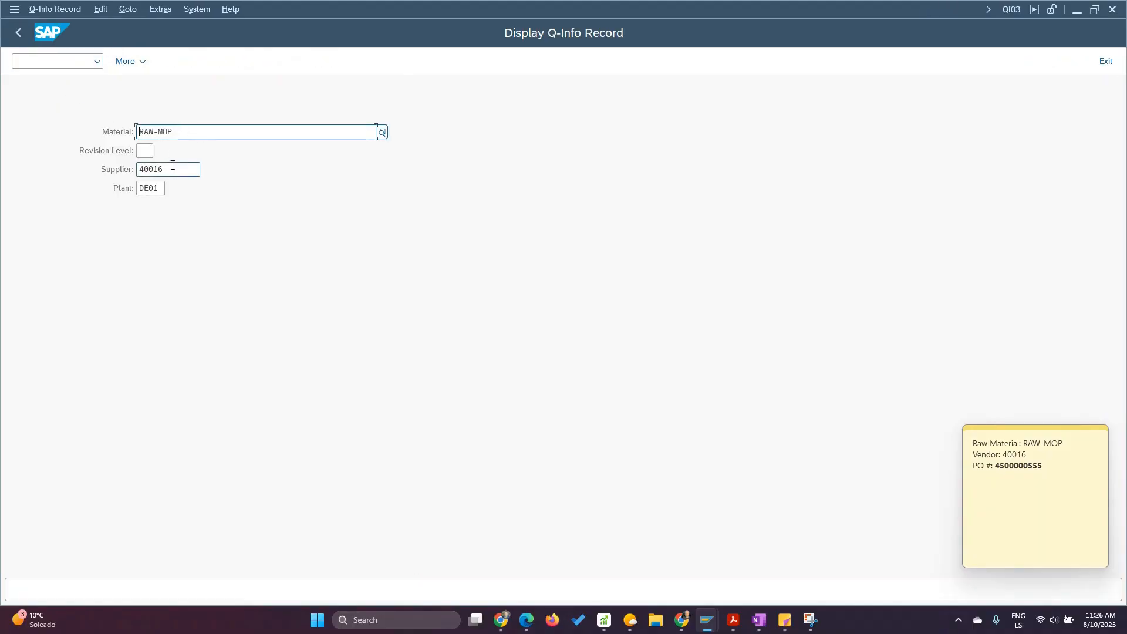
pyautogui.press('Return')
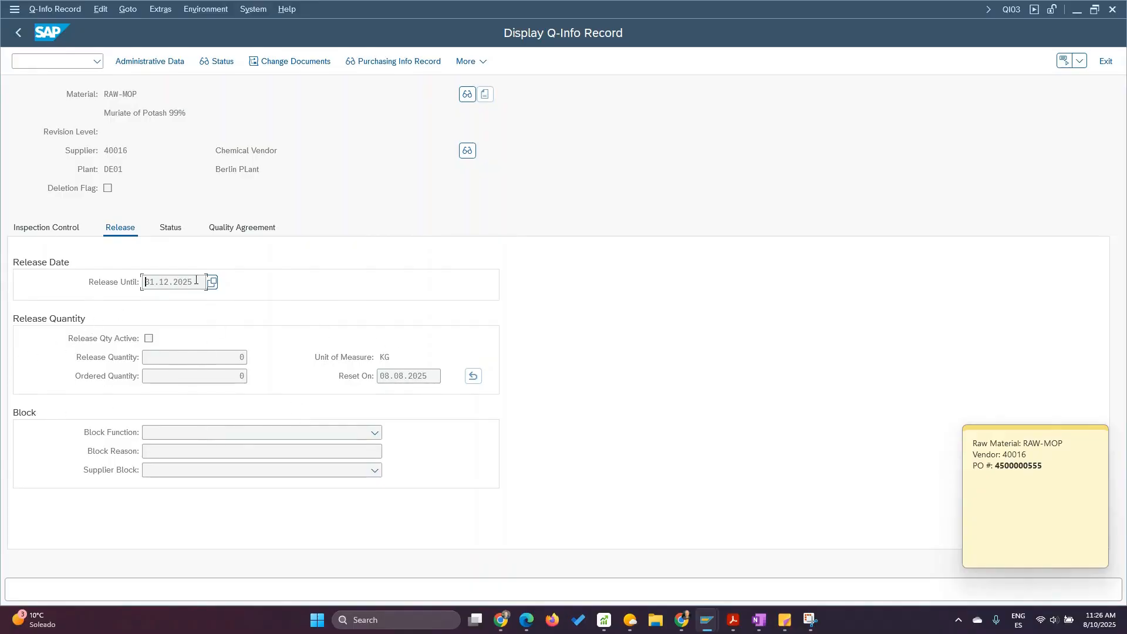
# Review the release date and the source inspection type in the quality info record, and leave the record.
pyautogui.moveTo(196, 282); pyautogui.dragTo(88, 284)
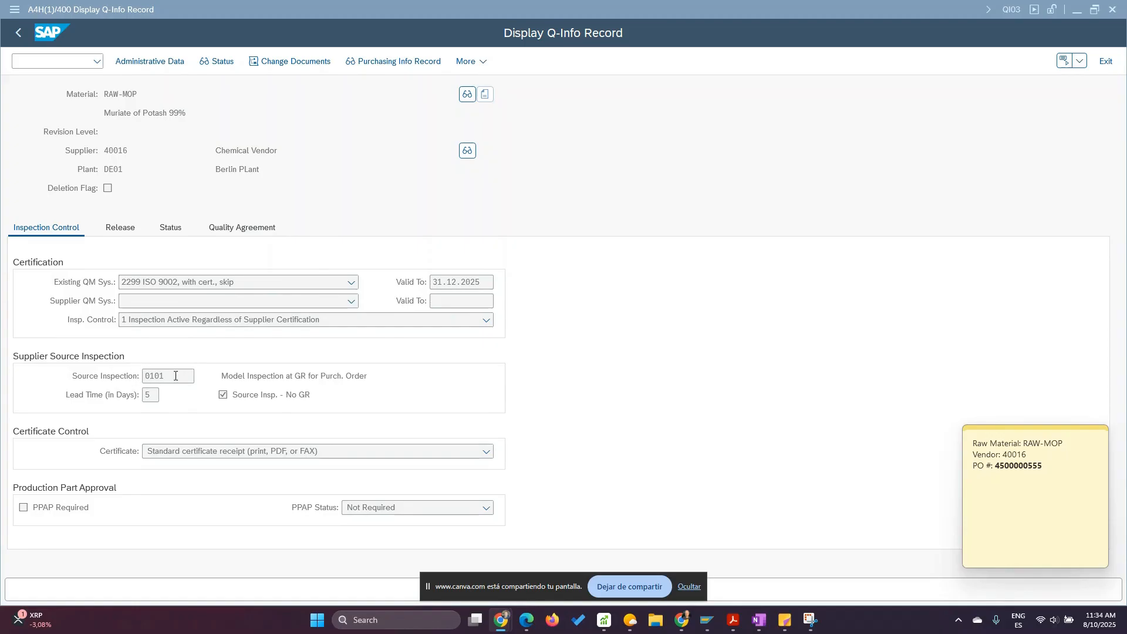
pyautogui.click(175, 375)
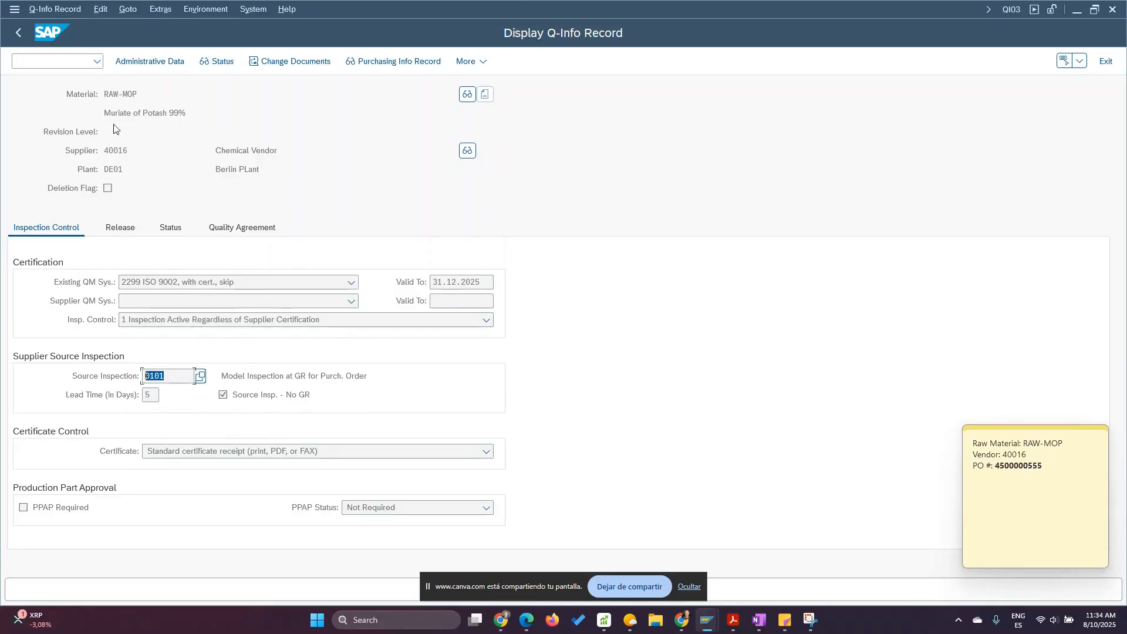
pyautogui.click(18, 32)
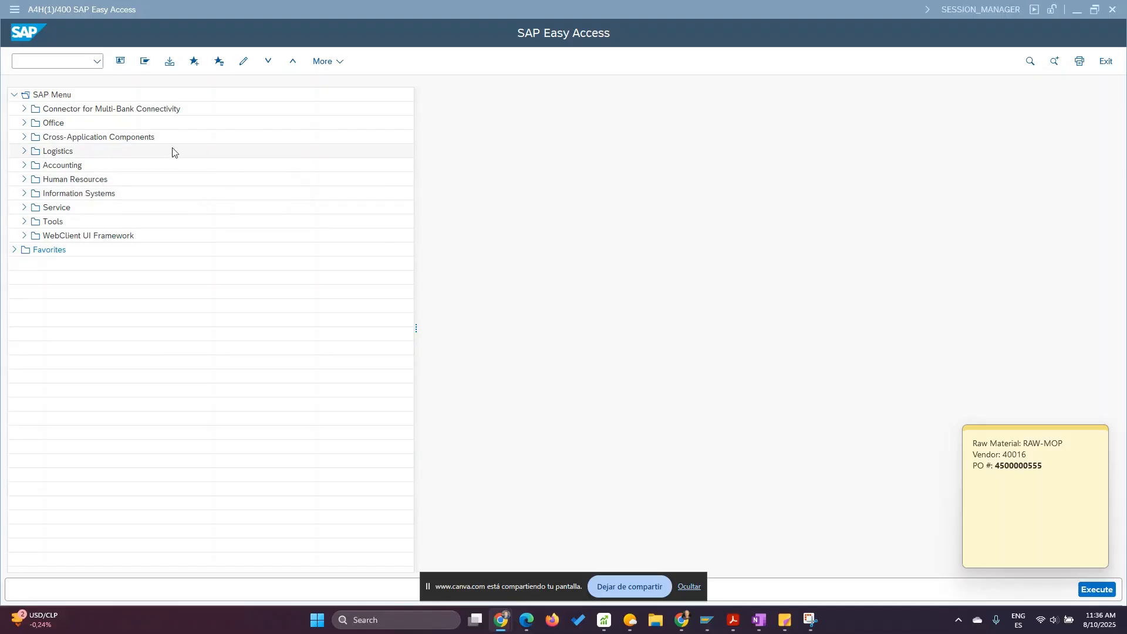
pyautogui.click(44, 62)
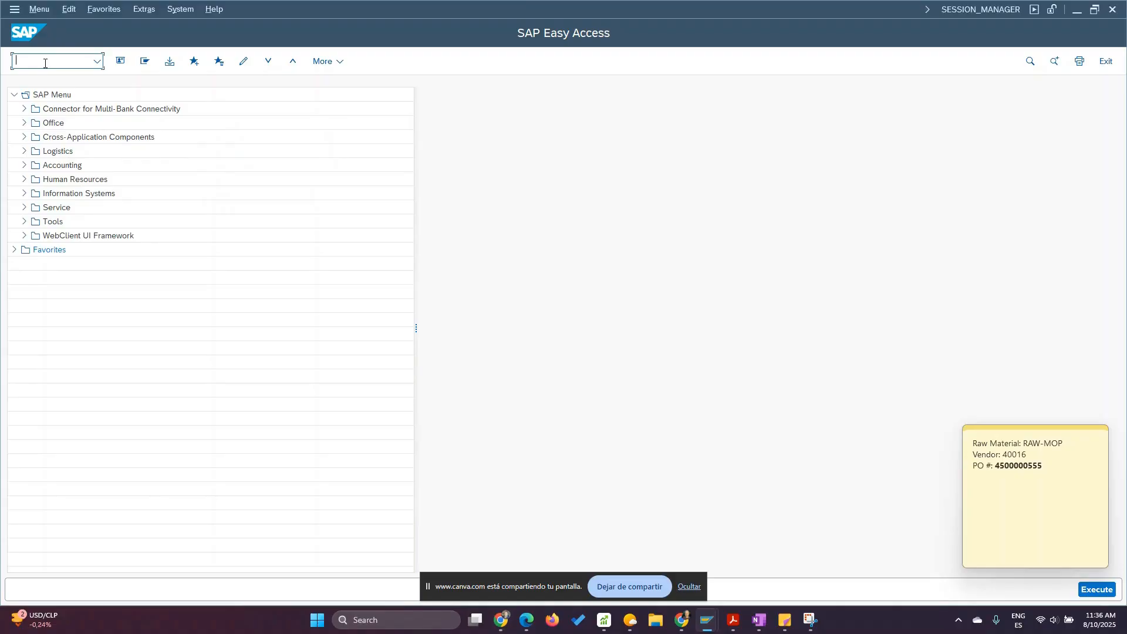
pyautogui.write('a')
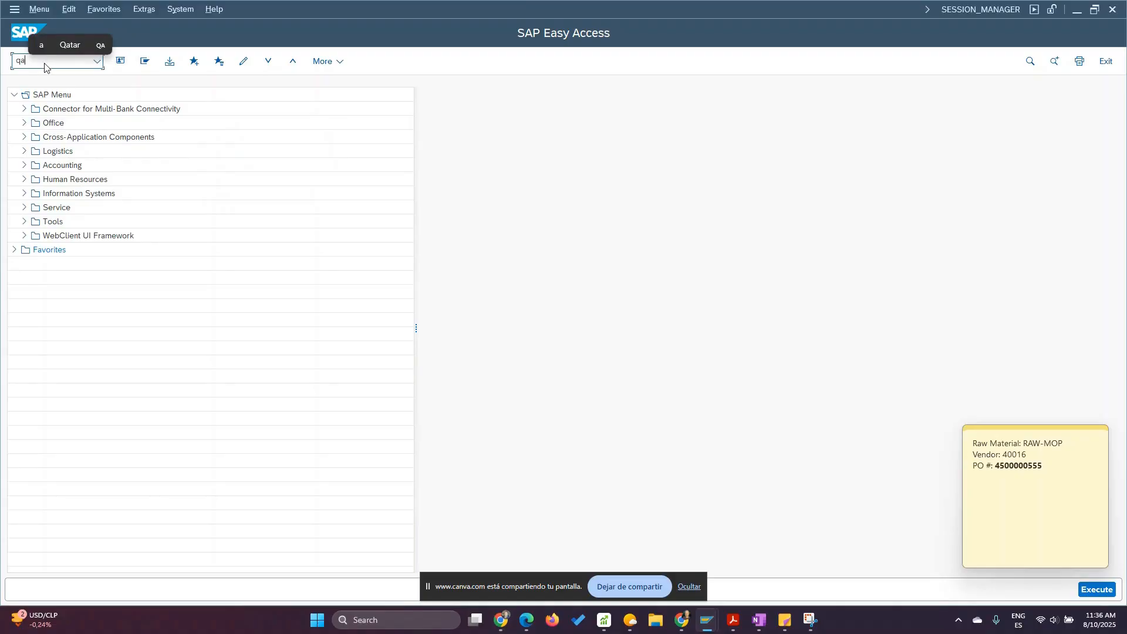
pyautogui.write('07')
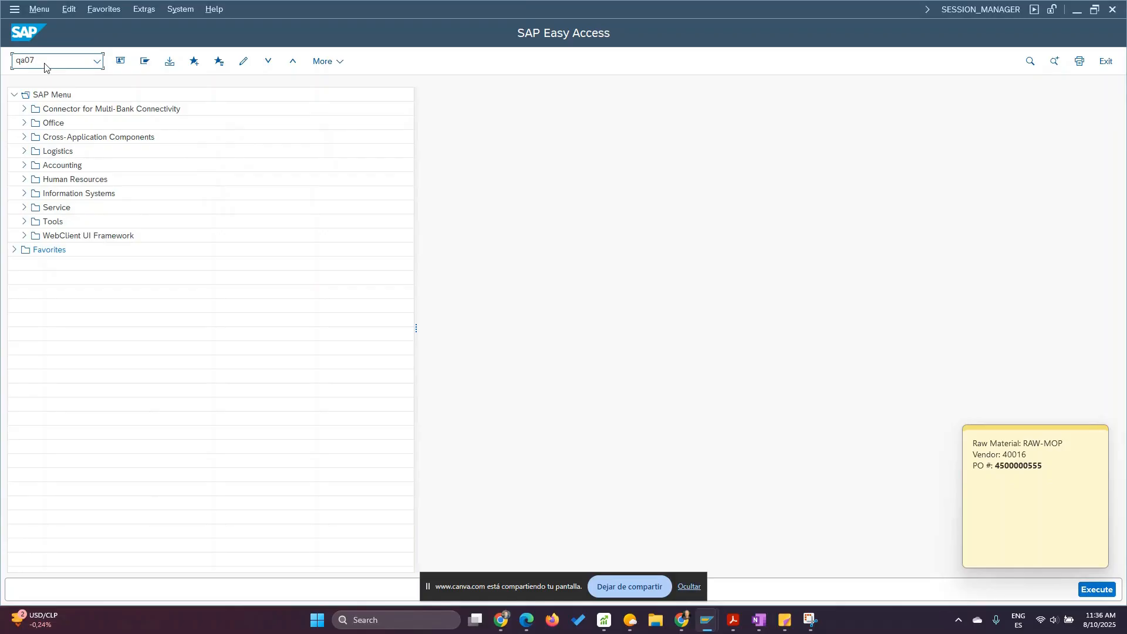
pyautogui.press('BackSpace')
pyautogui.press('BackSpace')
pyautogui.press('BackSpace')
pyautogui.write('i07')
pyautogui.press('BackSpace')
pyautogui.press('BackSpace')
pyautogui.press('BackSpace')
# Open the Worklist of Source Inspections with transaction QI07.
pyautogui.write('Q')
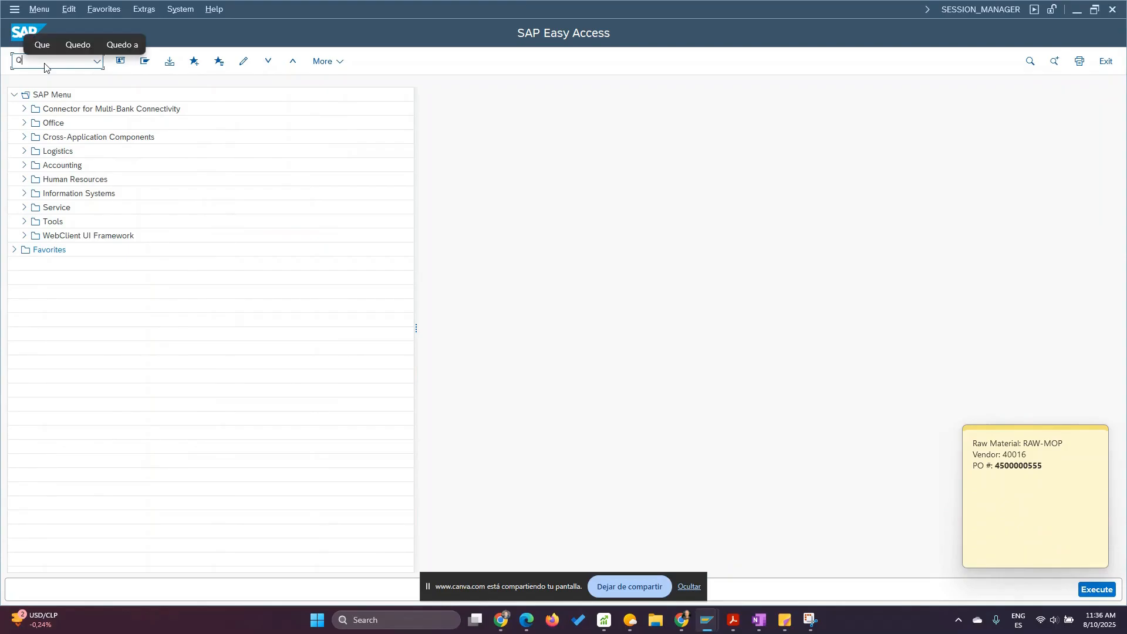
pyautogui.write('I')
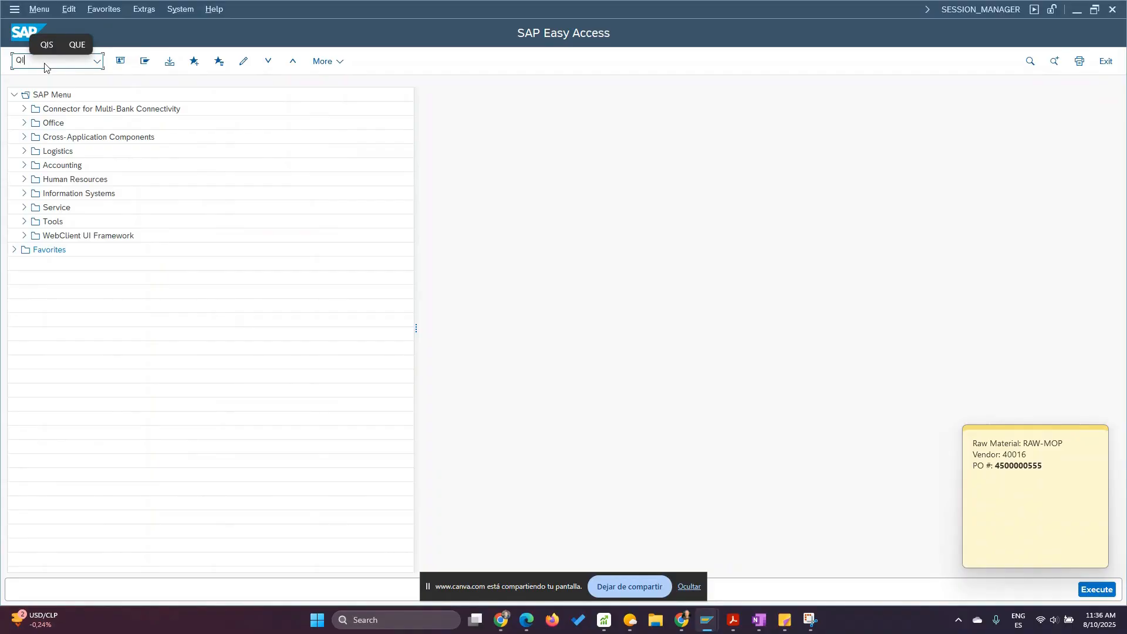
pyautogui.write('07')
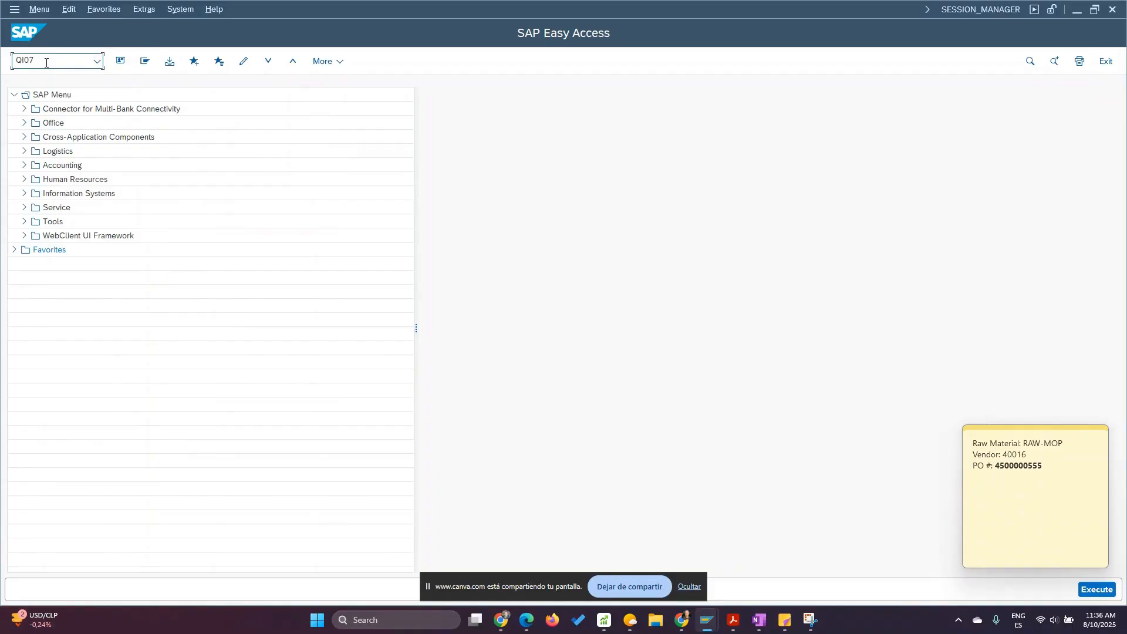
pyautogui.doubleClick(48, 58)
pyautogui.press('Return')
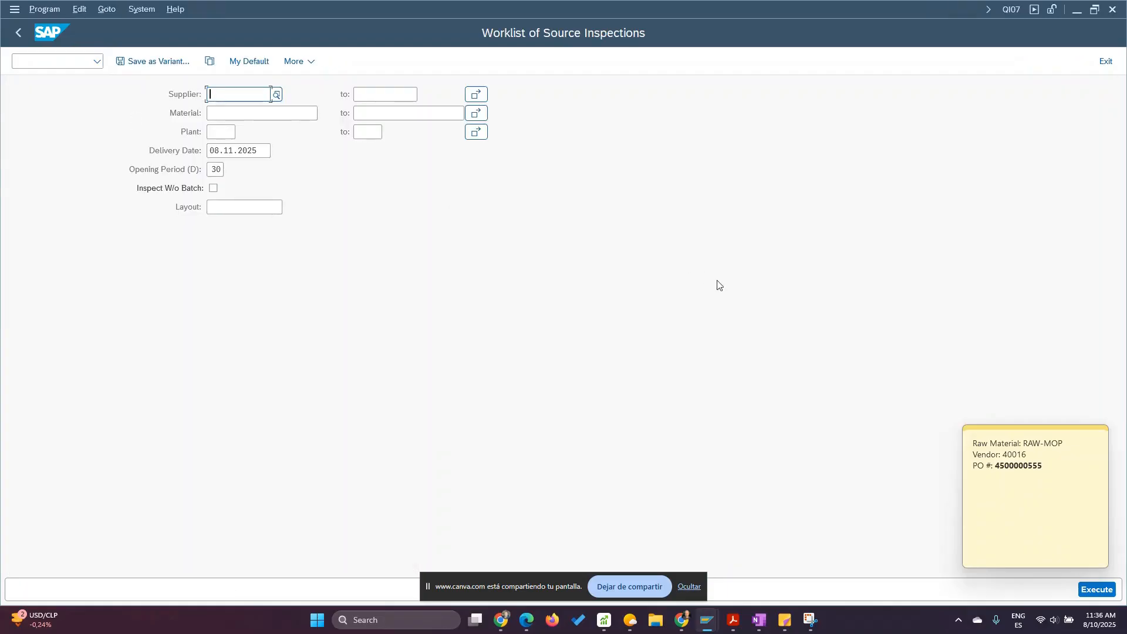
# Run the source inspection worklist for supplier Chemical Vendor, material RAW-MOP and plant DE01, including inspections without batch.
pyautogui.write('40016')
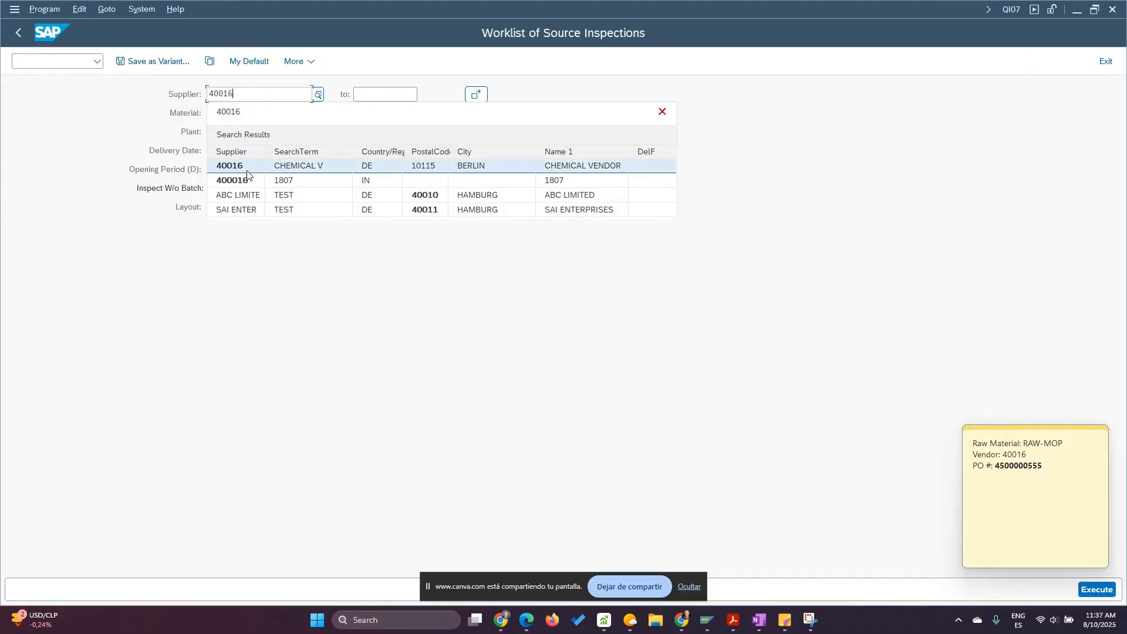
pyautogui.click(243, 169)
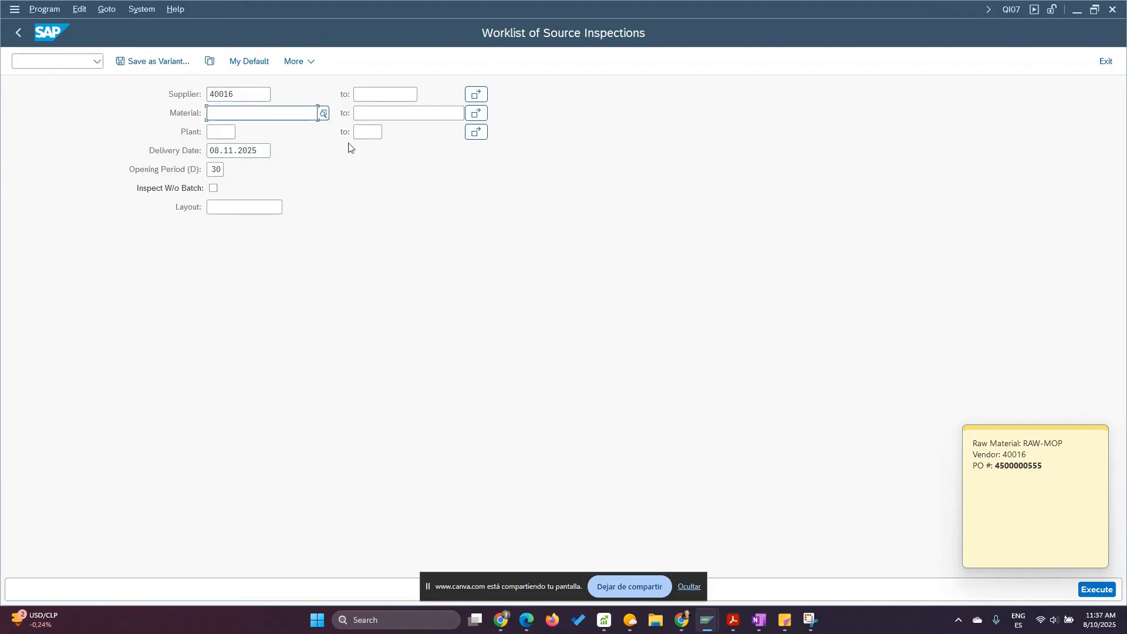
pyautogui.write('R')
pyautogui.click(241, 129)
pyautogui.click(215, 130)
pyautogui.write('de01')
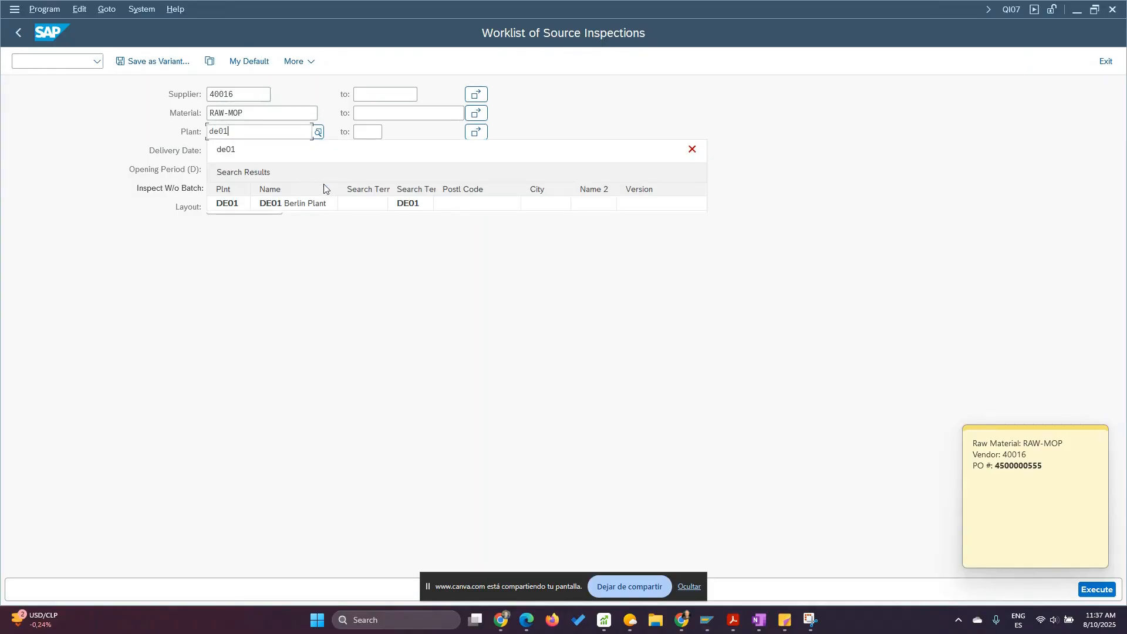
pyautogui.click(233, 204)
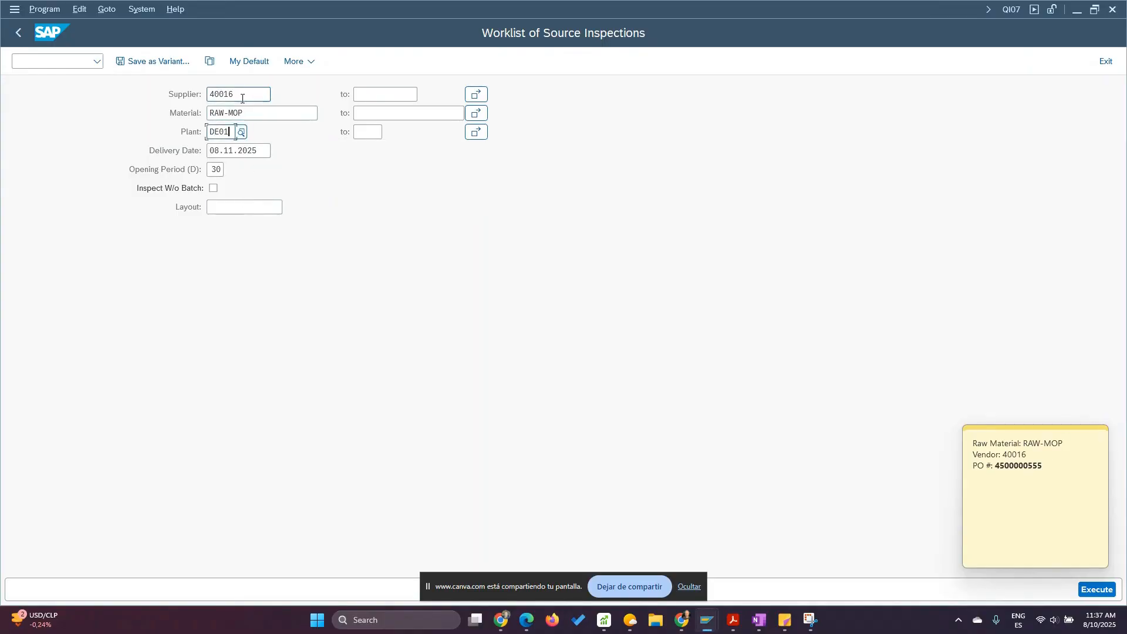
pyautogui.click(214, 189)
pyautogui.click(1096, 589)
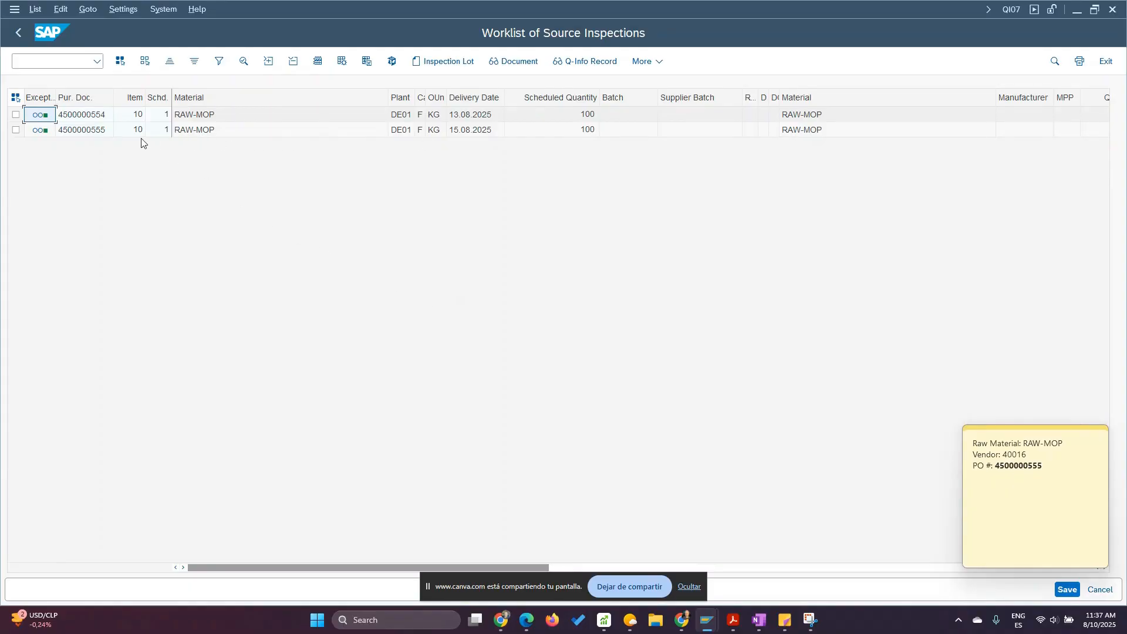
# Select the RAW-MOP purchase order item due 15.08.2025, review the inspection control data in its quality info record, and return to the worklist.
pyautogui.click(17, 130)
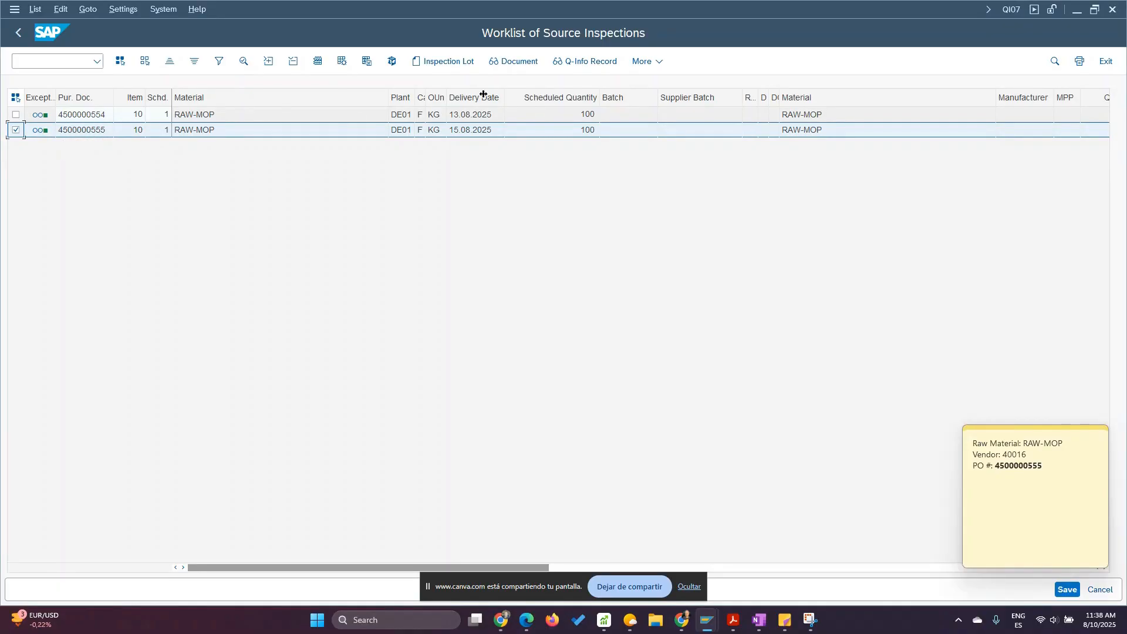
pyautogui.click(590, 63)
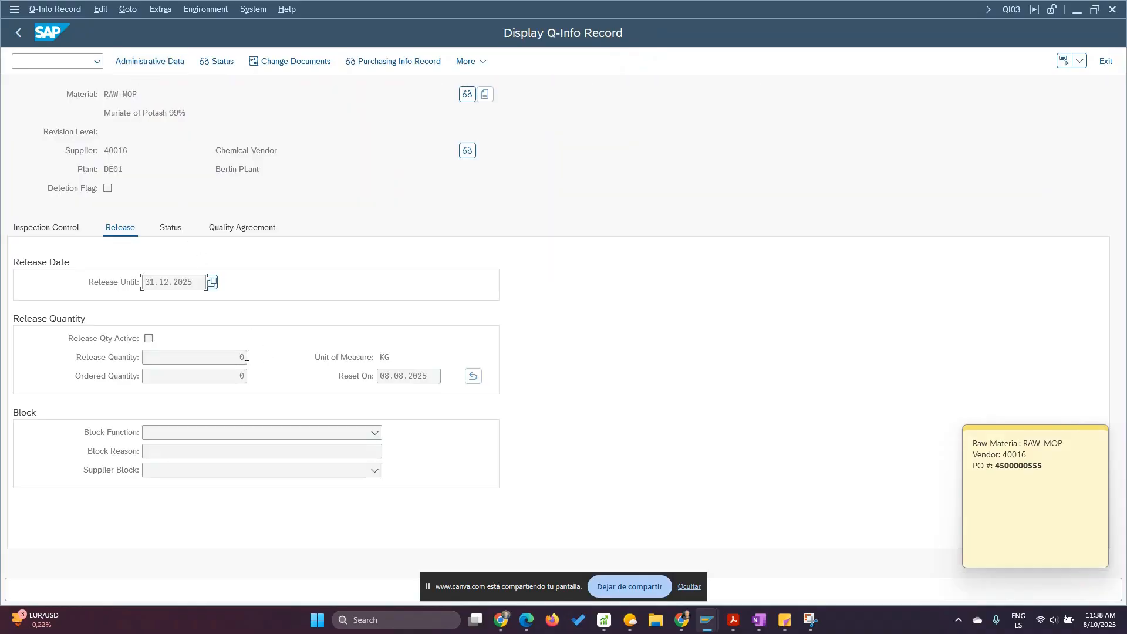
pyautogui.click(57, 228)
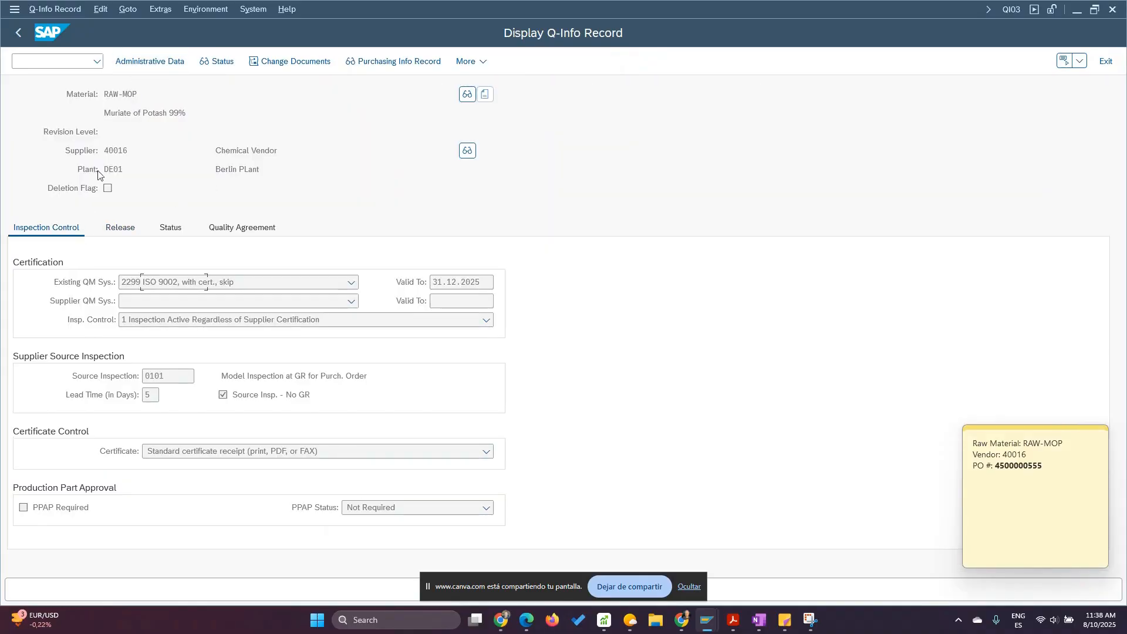
pyautogui.click(19, 34)
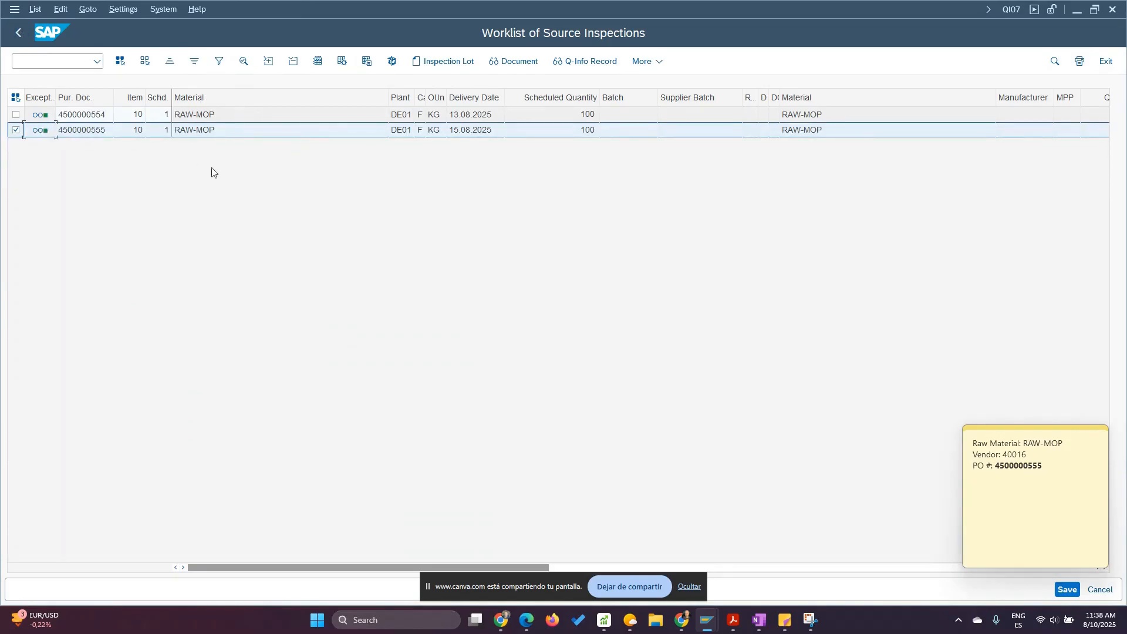
# Create an inspection lot for the selected RAW-MOP item and reload the source inspection worklist to check it.
pyautogui.click(435, 63)
pyautogui.click(687, 586)
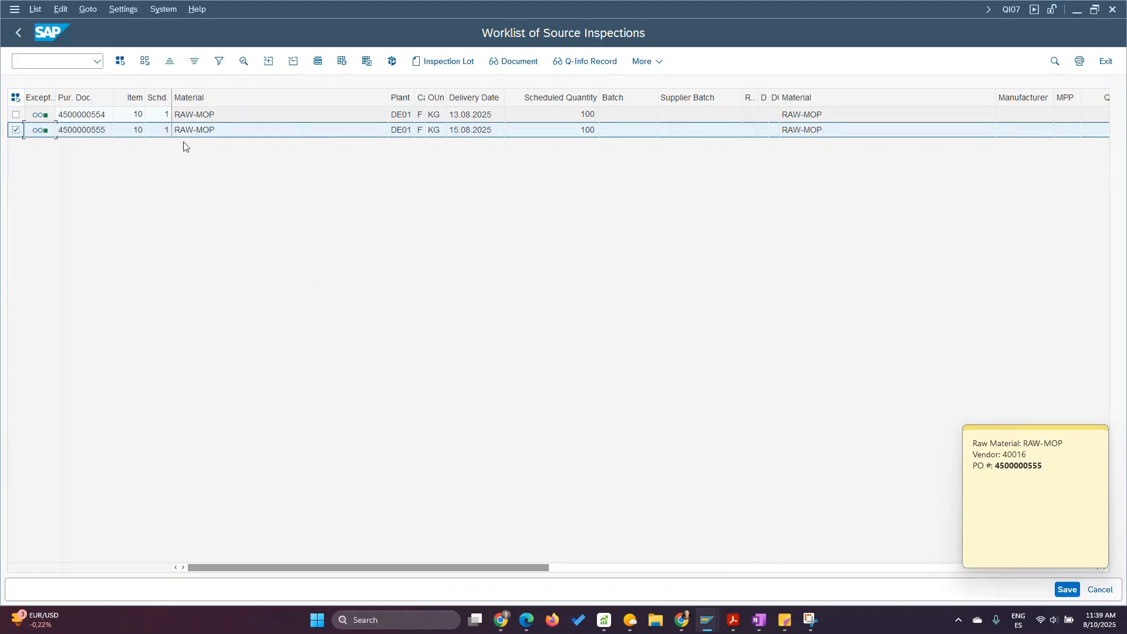
pyautogui.click(21, 32)
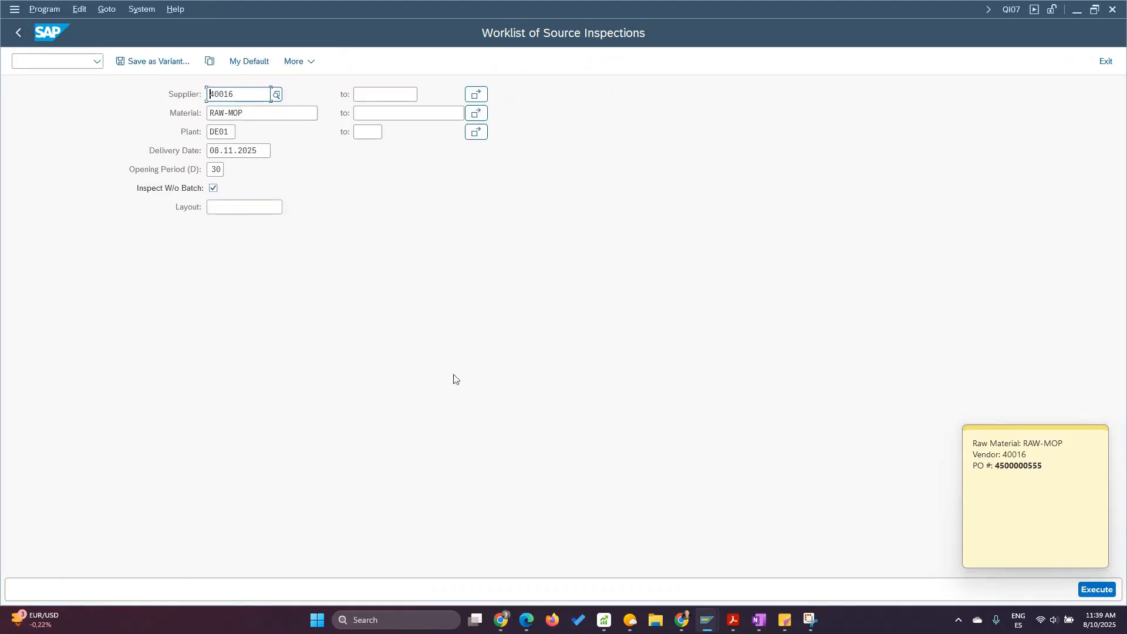
pyautogui.click(1091, 595)
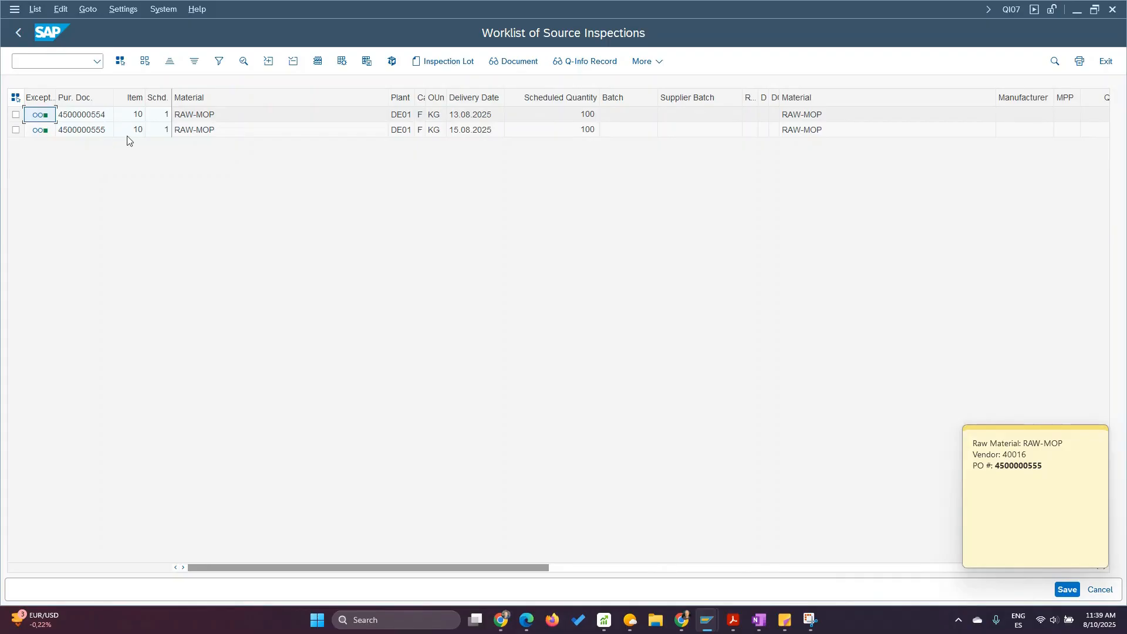
pyautogui.moveTo(545, 568); pyautogui.dragTo(1042, 568)
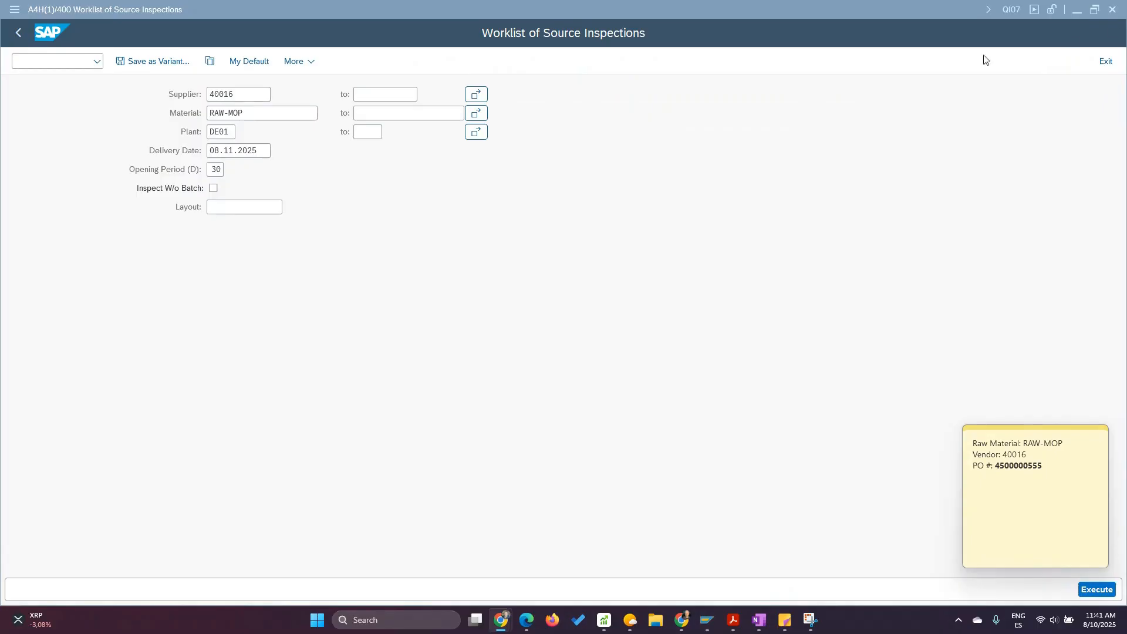
# Run the worklist without the option to inspect without batch, review the listed items, and leave the transaction.
pyautogui.click(1099, 593)
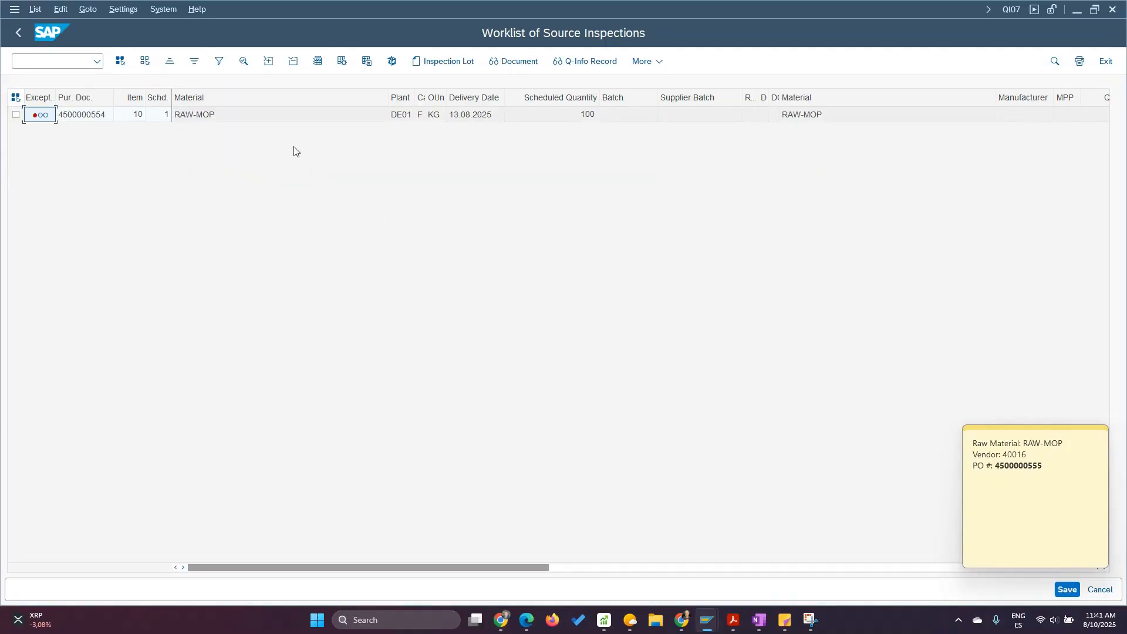
pyautogui.click(18, 35)
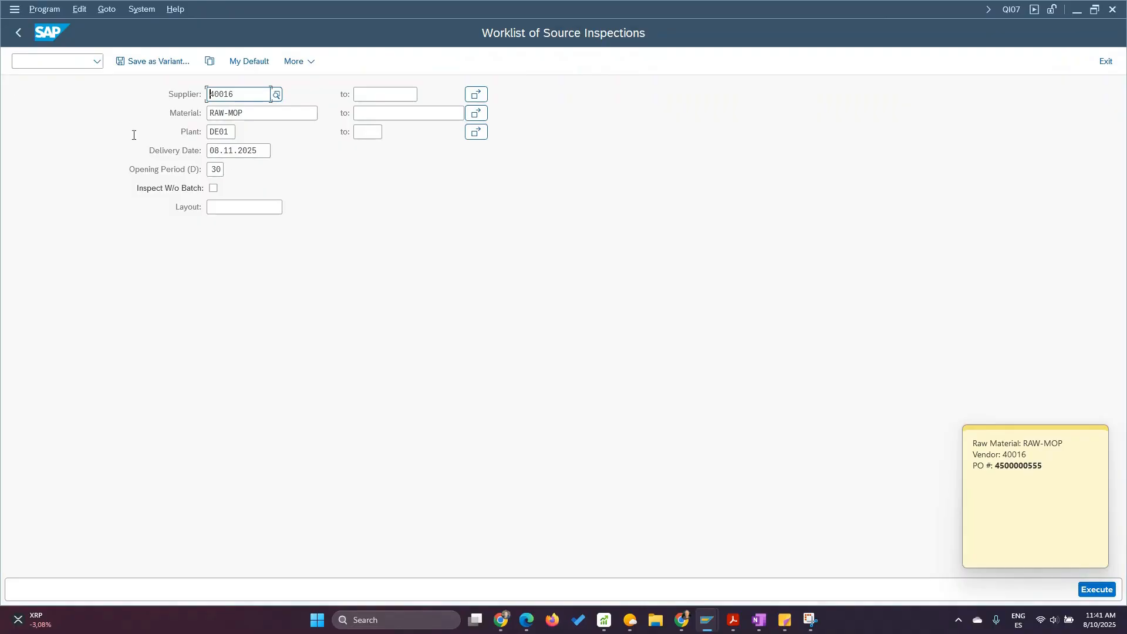
pyautogui.click(18, 33)
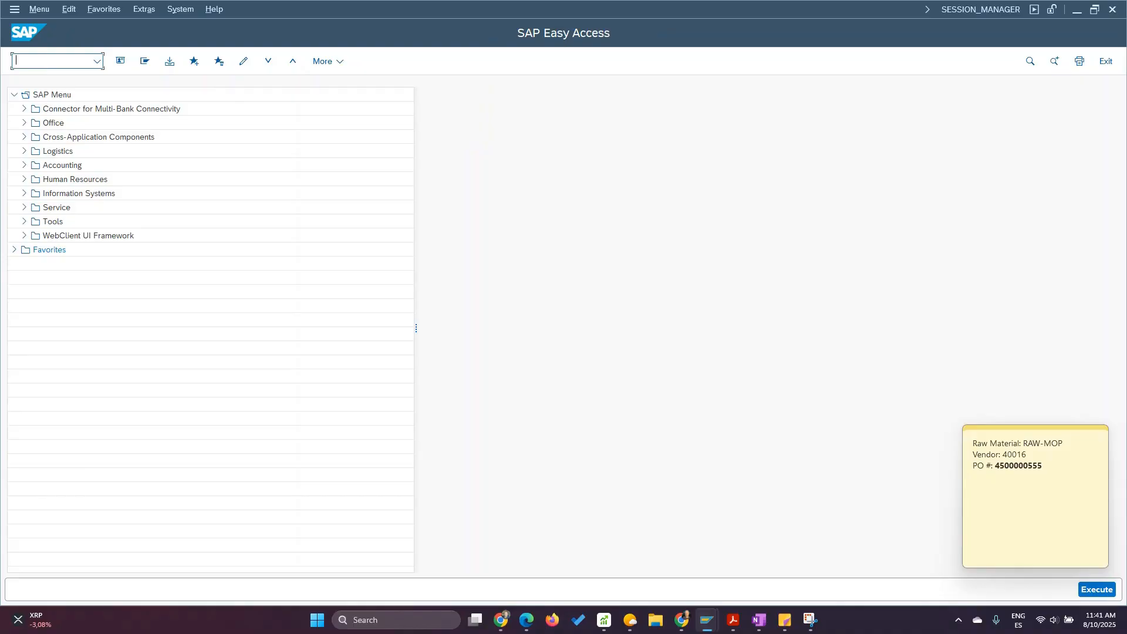
# List the inspection lots without a usage decision for plant DE01 with transaction QA32.
pyautogui.write('qa0')
pyautogui.write('2')
pyautogui.press('Return')
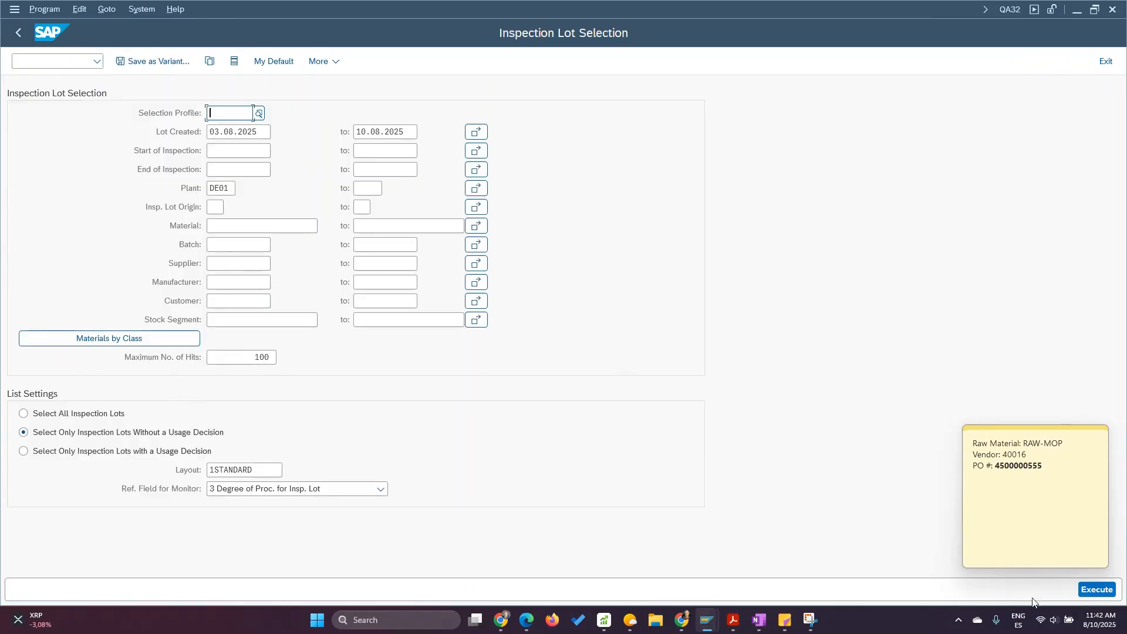
pyautogui.click(1097, 589)
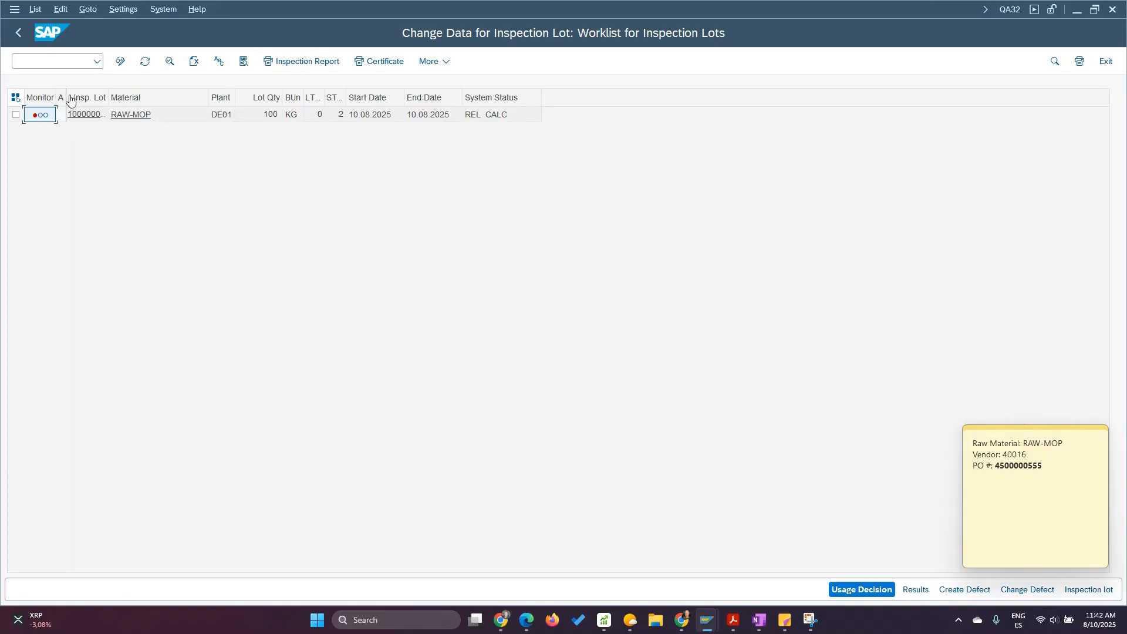
# Widen the inspection lot column, and display the RAW-MOP lot to review its origin data and batch field.
pyautogui.moveTo(70, 97); pyautogui.dragTo(123, 95)
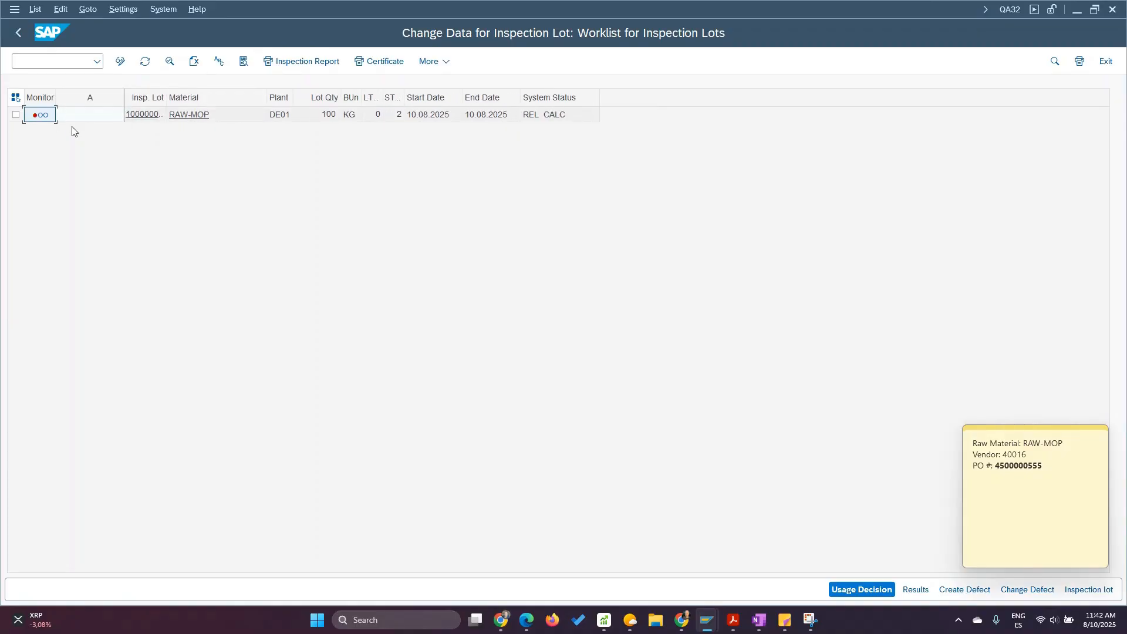
pyautogui.doubleClick(167, 97)
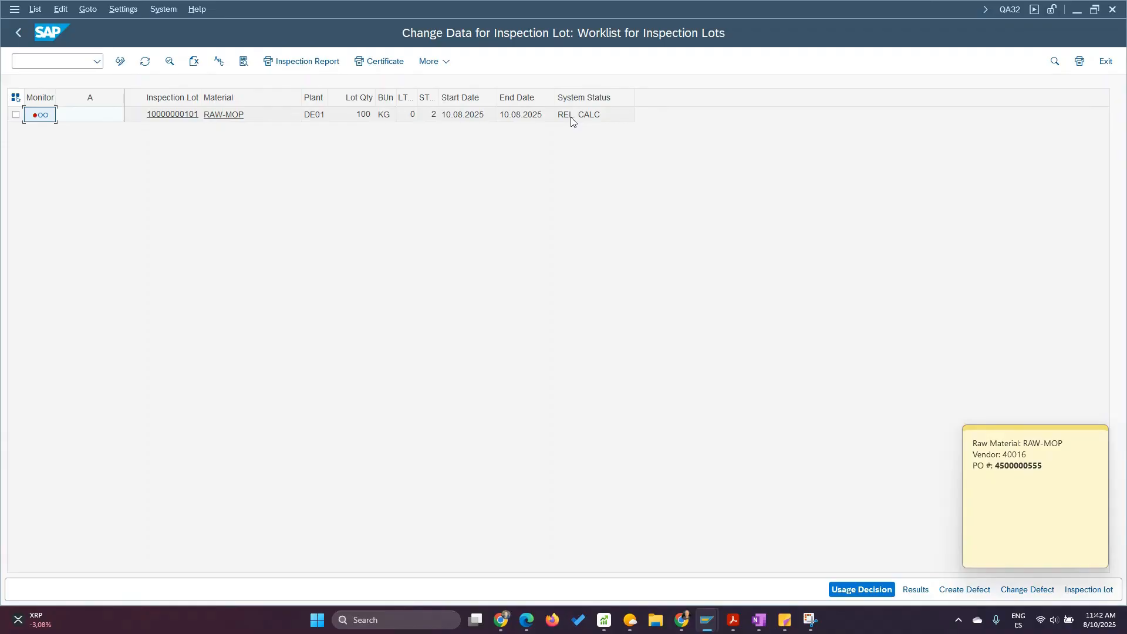
pyautogui.click(171, 116)
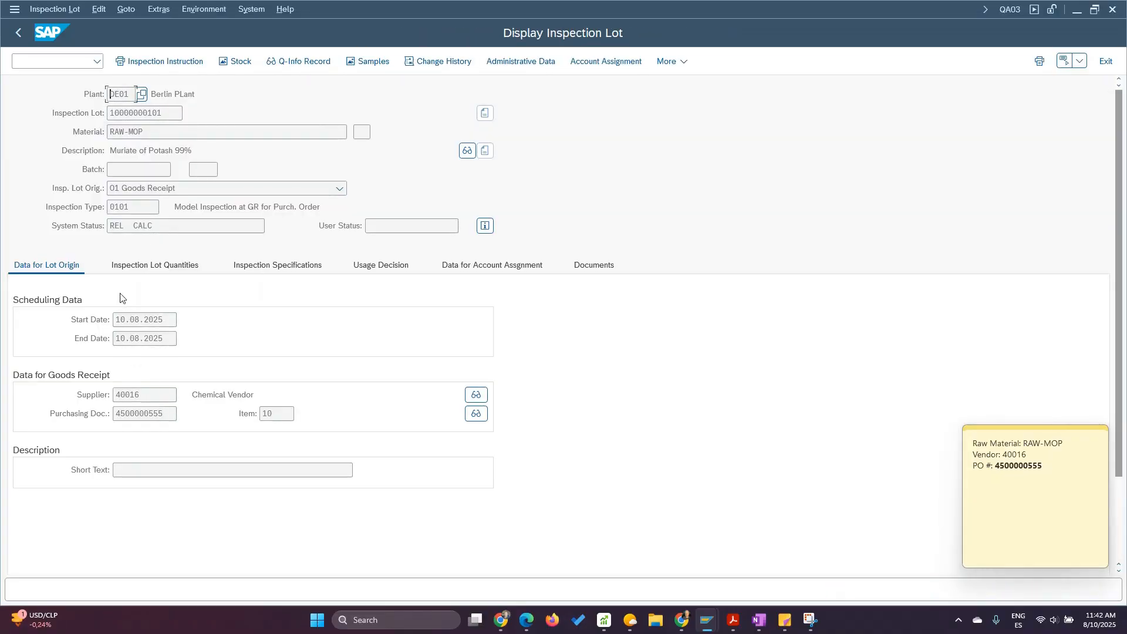
pyautogui.click(139, 169)
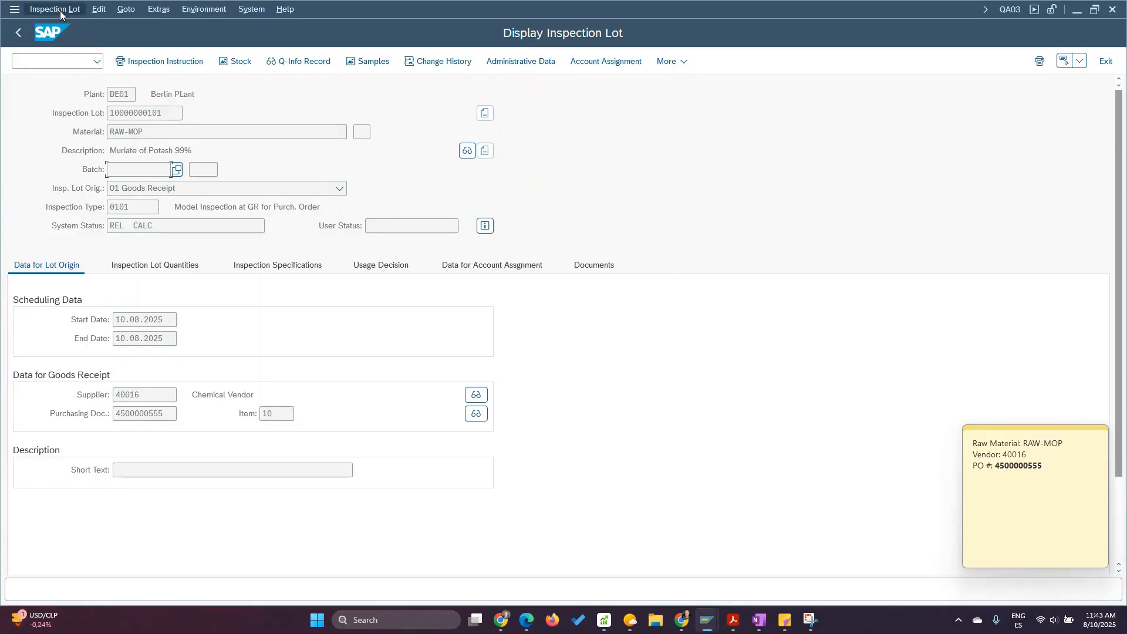
# Copy the inspection lot number and open that lot for change in a new GUI window with transaction QA02.
pyautogui.moveTo(168, 113); pyautogui.dragTo(7, 108)
pyautogui.hotkey('ctrl', 'c')
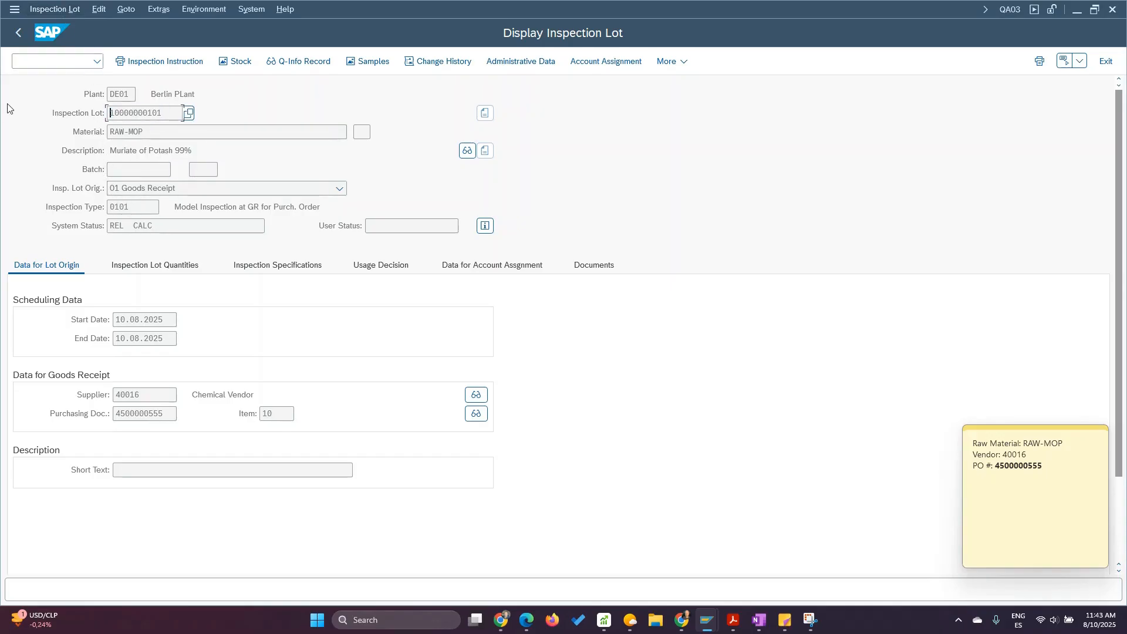
pyautogui.click(14, 9)
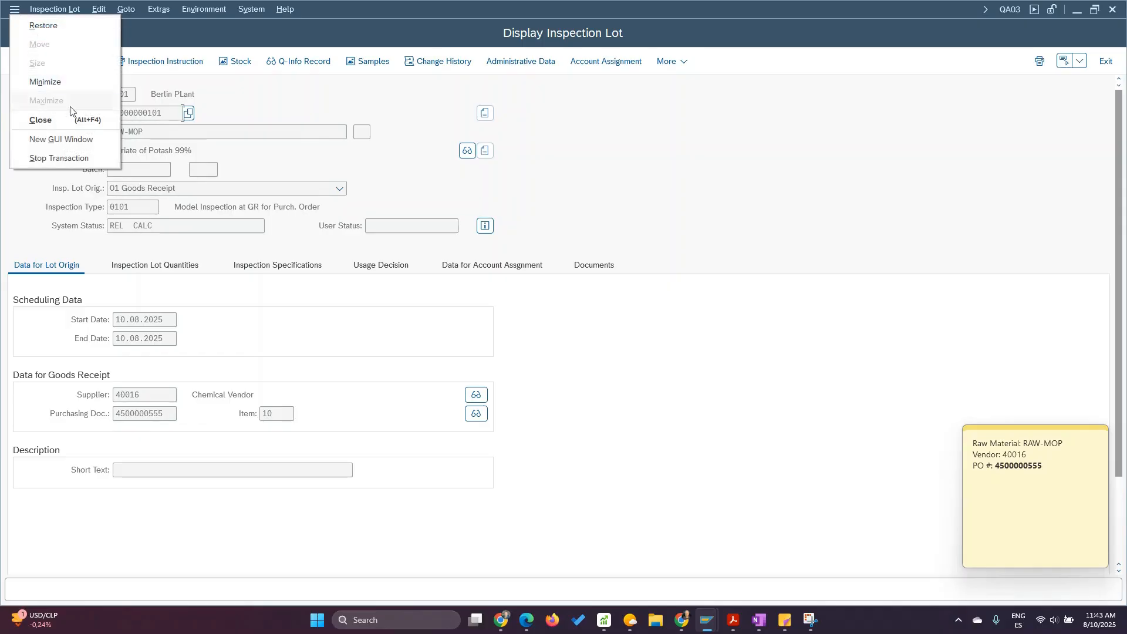
pyautogui.click(65, 138)
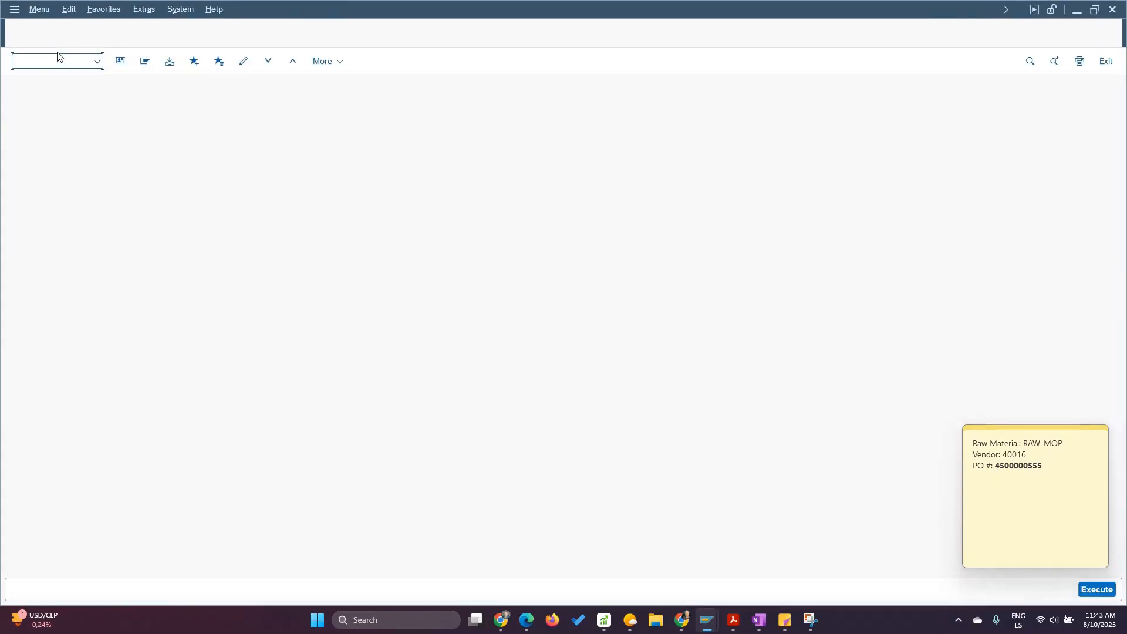
pyautogui.click(57, 56)
pyautogui.write('q')
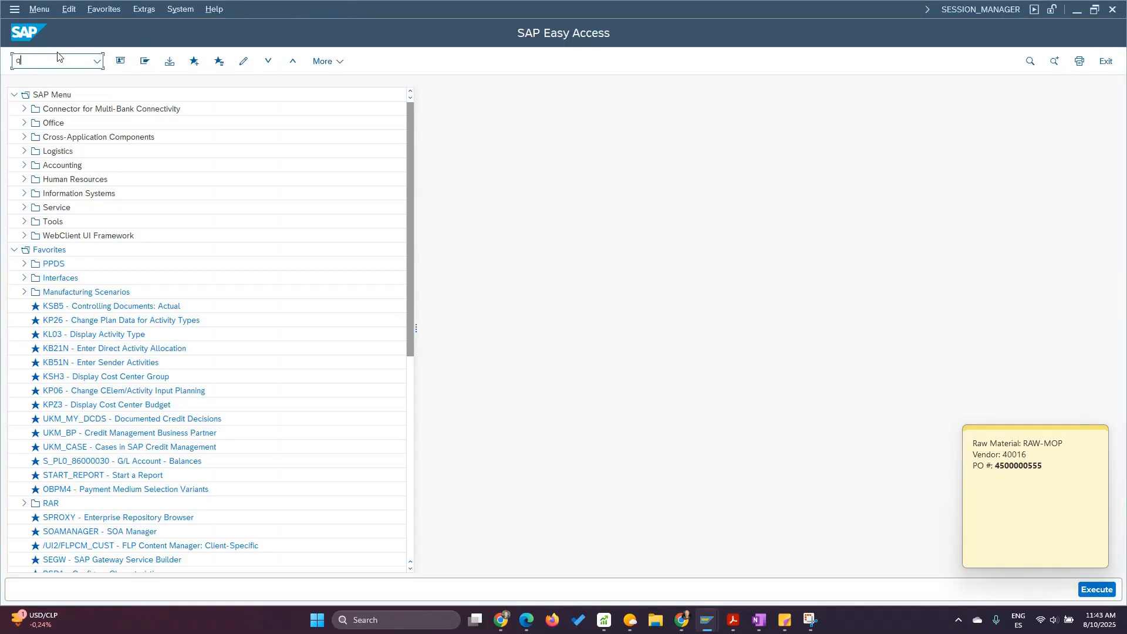
pyautogui.write('a32')
pyautogui.press('Return')
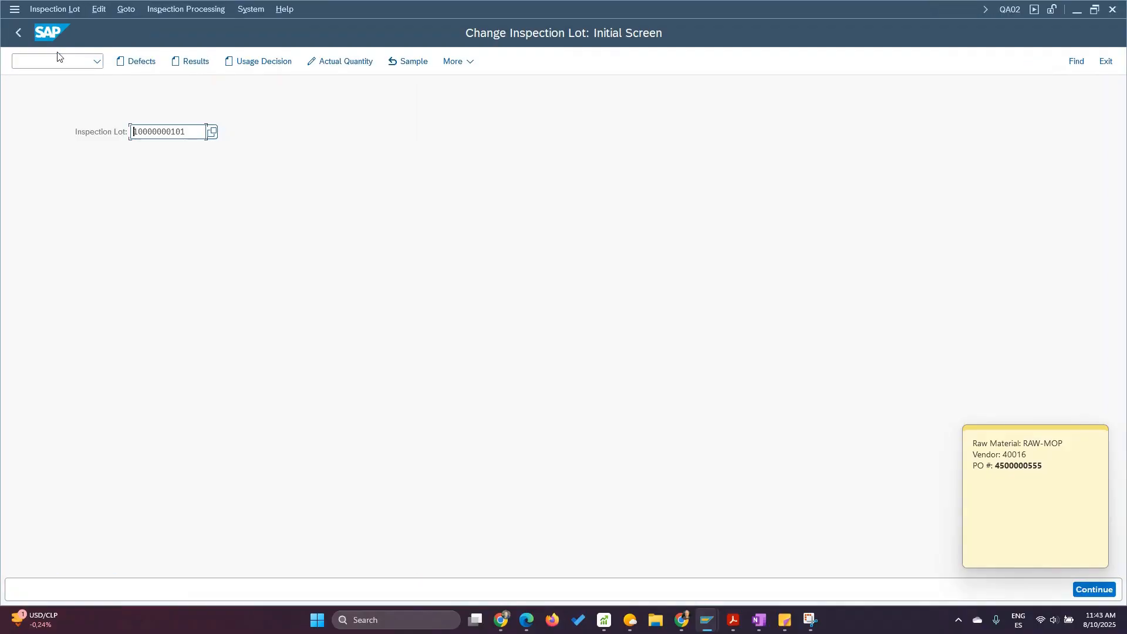
pyautogui.press('Return')
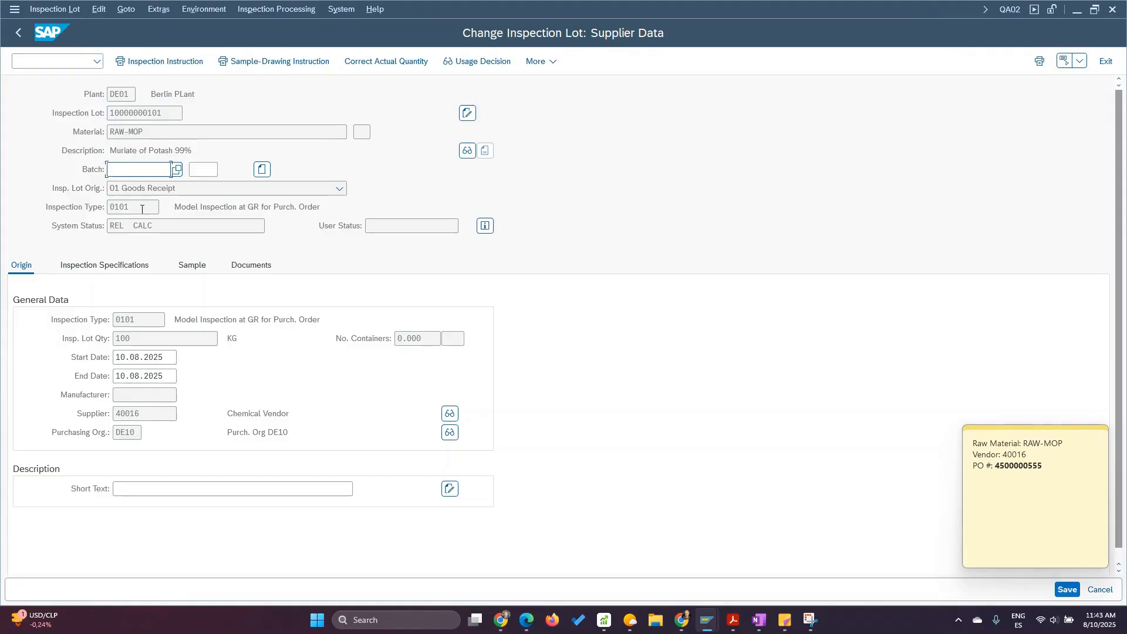
# Create a batch for the RAW-MOP inspection lot with internal number assignment, and select the assigned batch number.
pyautogui.click(262, 170)
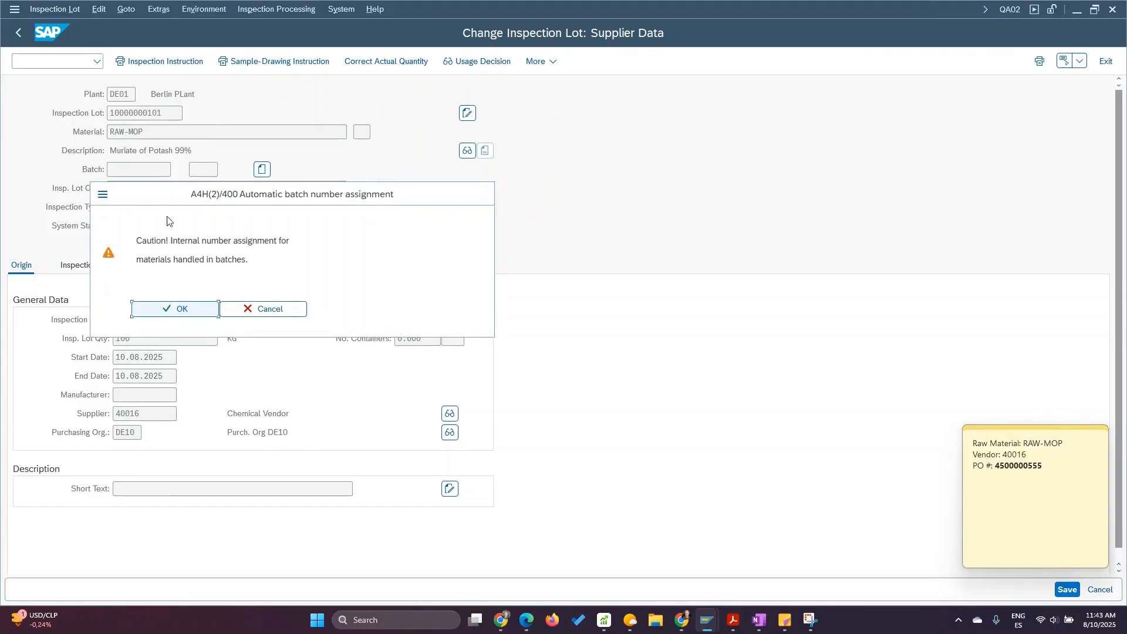
pyautogui.click(175, 309)
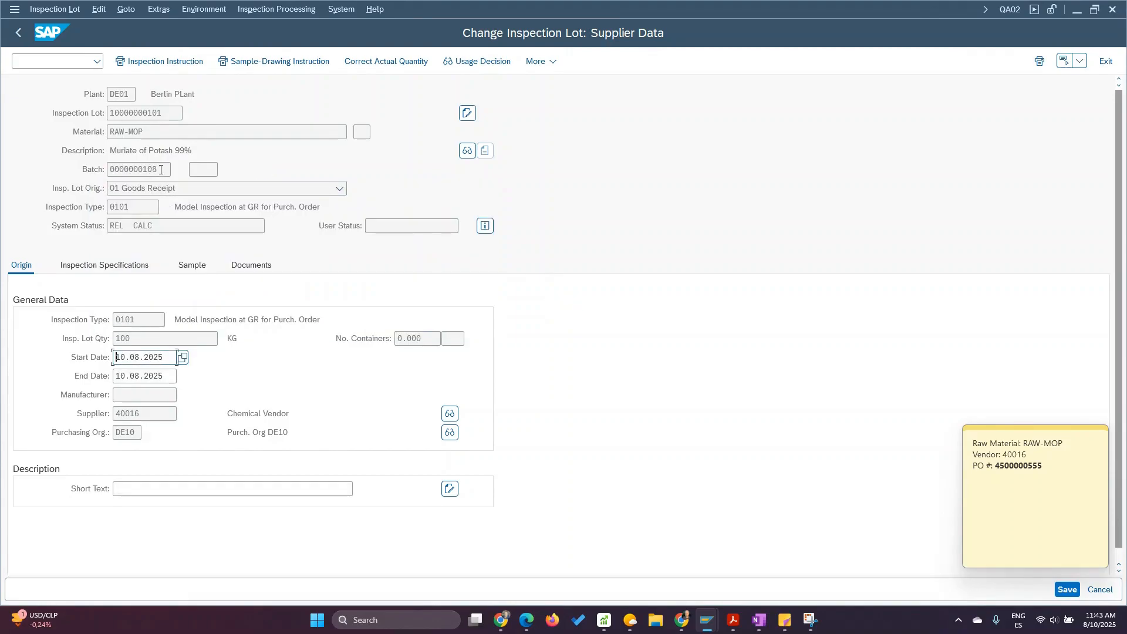
pyautogui.moveTo(161, 169); pyautogui.dragTo(80, 176)
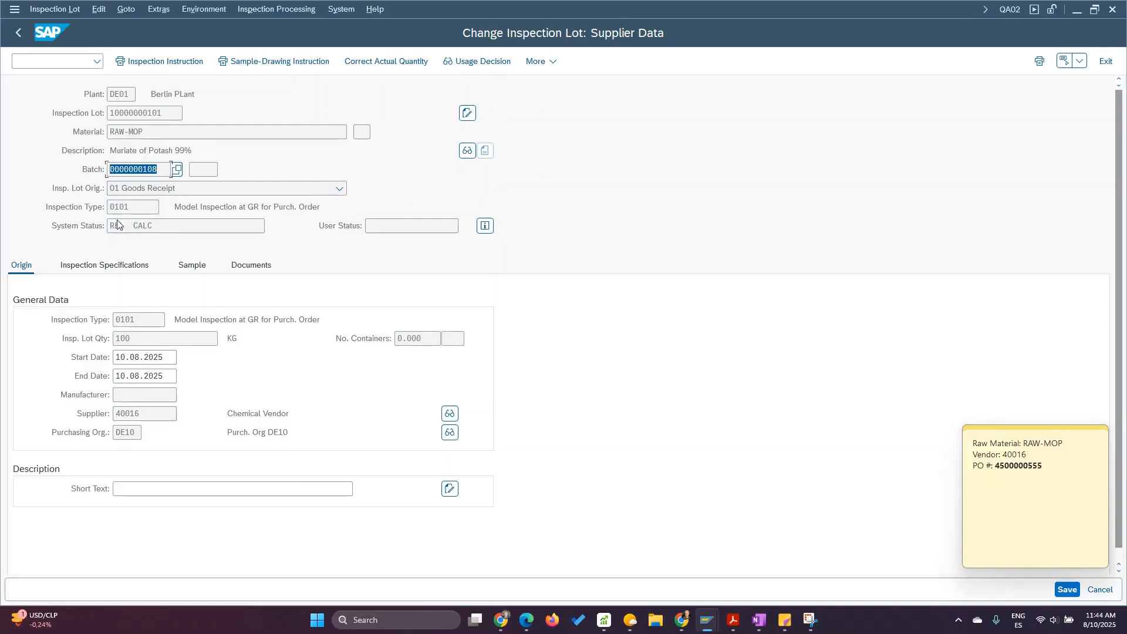
# Review the RAW-MOP inspection lot's specification selection, assigned task list and usage, and sample quantities, and return to its origin data.
pyautogui.click(101, 265)
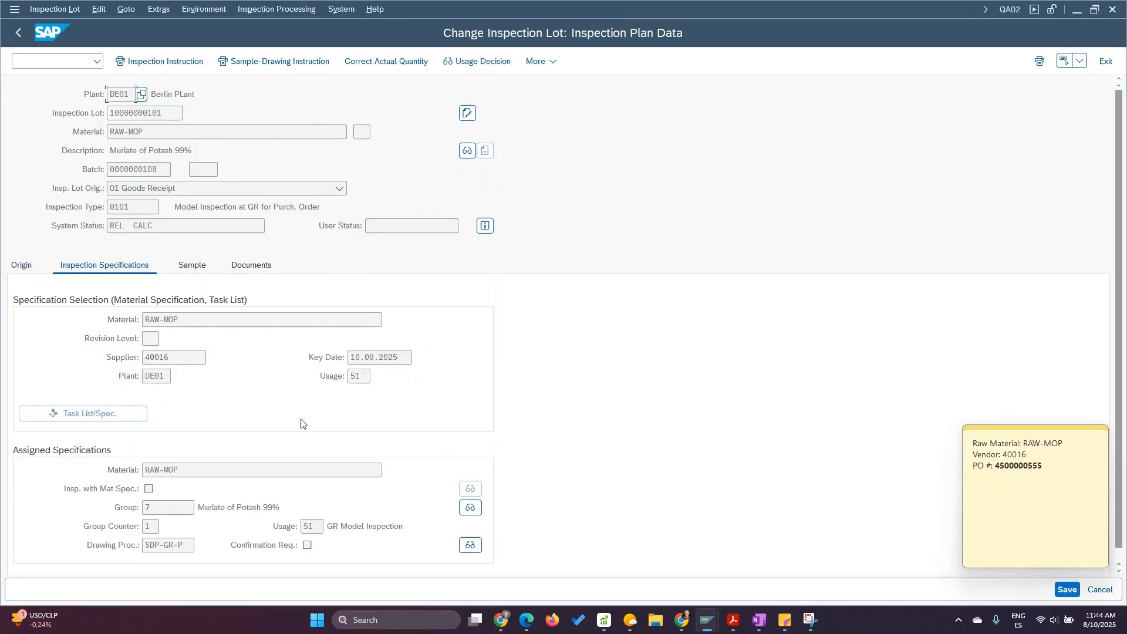
pyautogui.scroll(-1, 154, 353)
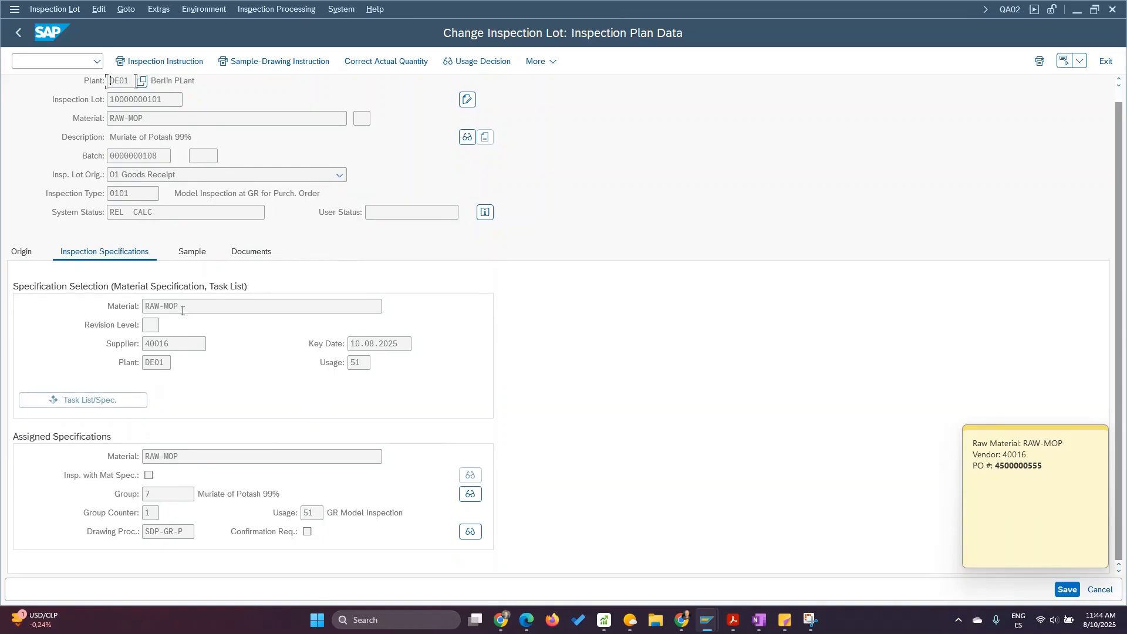
pyautogui.click(356, 362)
pyautogui.moveTo(335, 363); pyautogui.dragTo(334, 365)
pyautogui.click(190, 255)
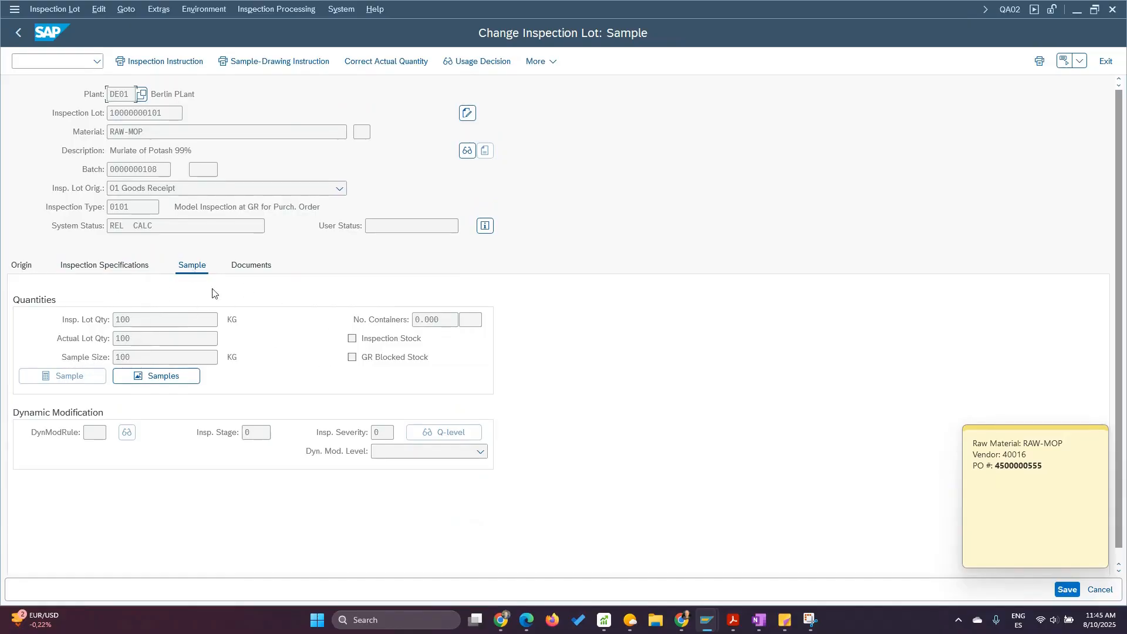
pyautogui.click(23, 265)
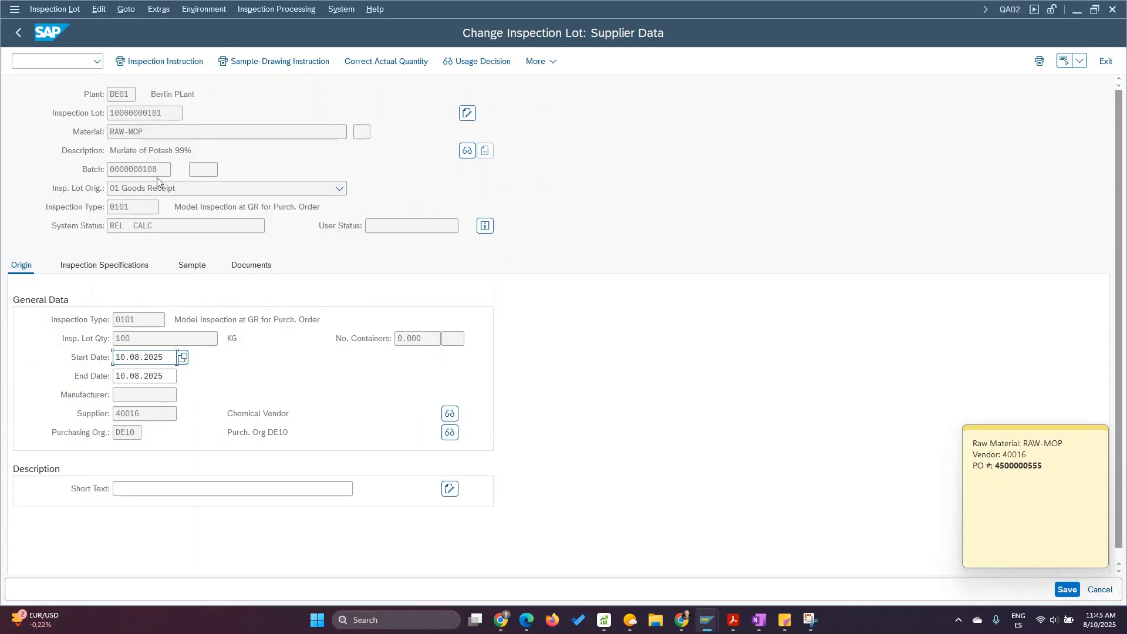
# Save the inspection lot with its assigned batch, and select the lot number on the initial screen.
pyautogui.doubleClick(169, 169)
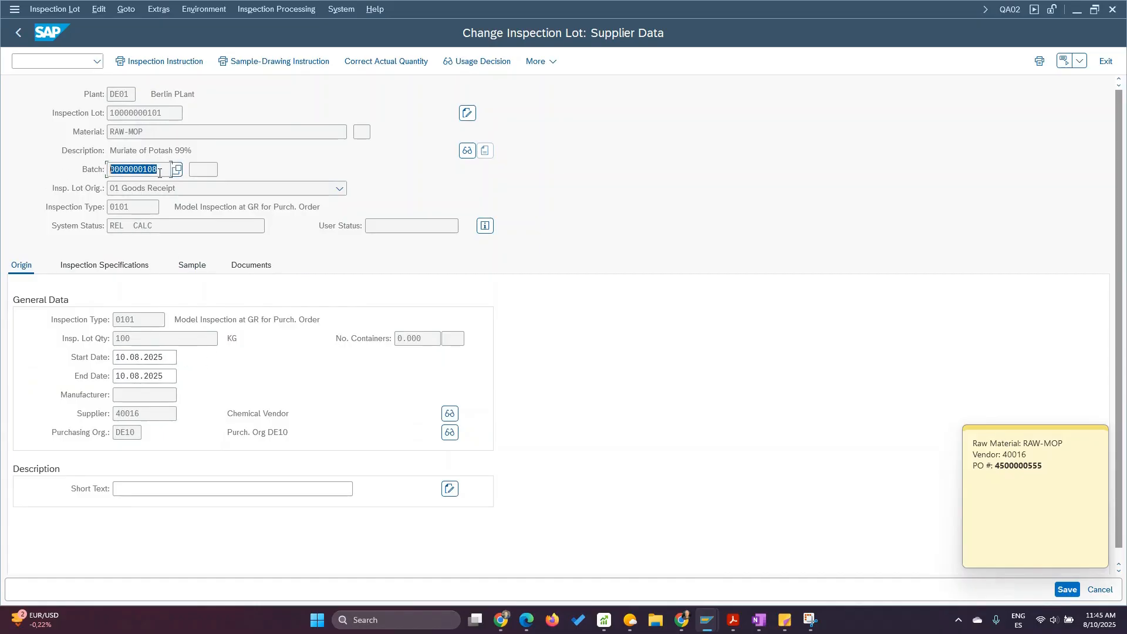
pyautogui.click(23, 35)
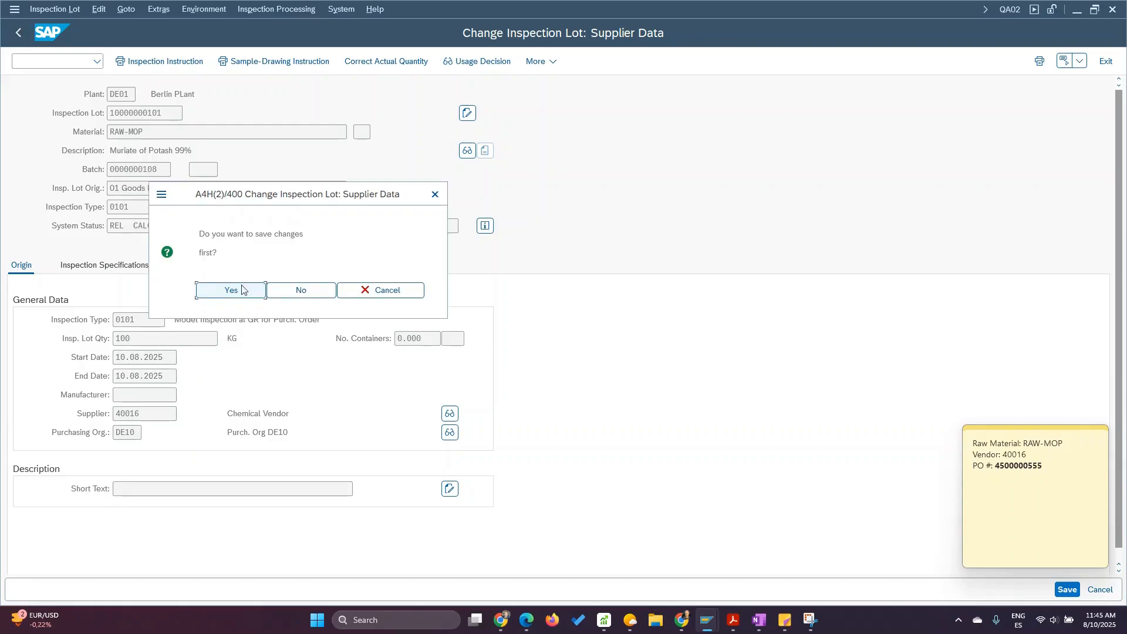
pyautogui.click(243, 292)
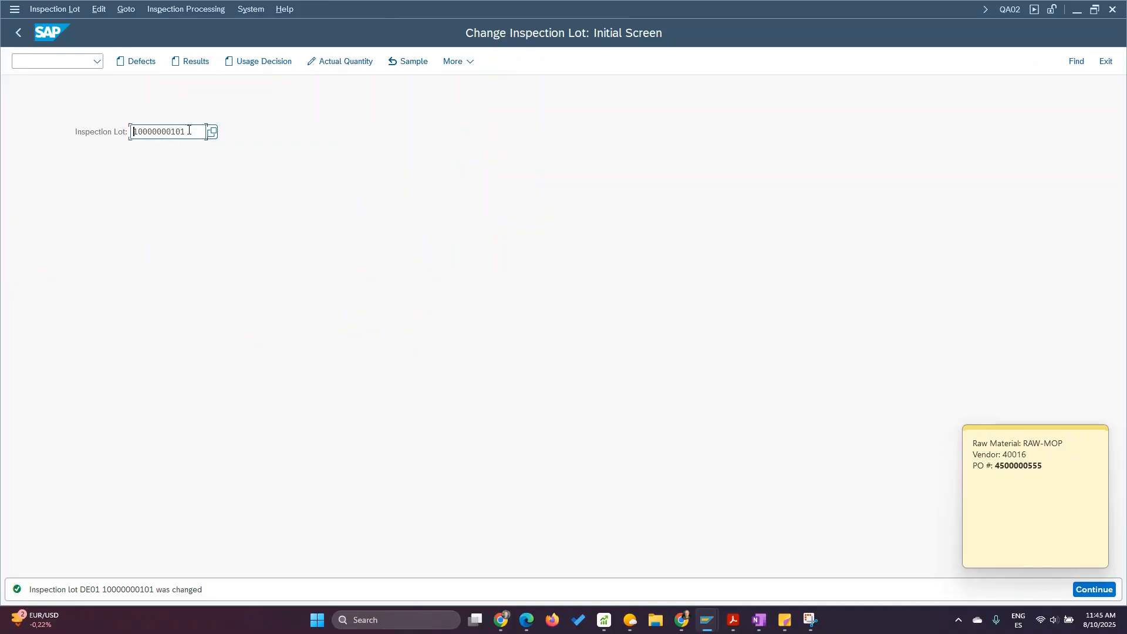
pyautogui.moveTo(193, 128); pyautogui.dragTo(83, 125)
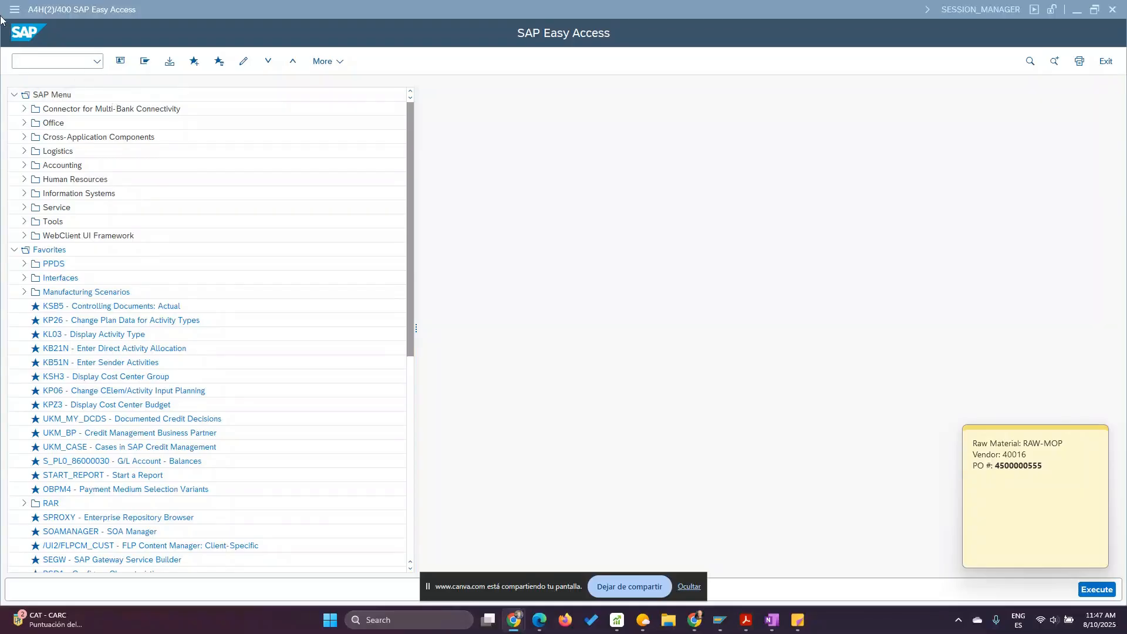
# Open the results recording worklist with transaction QE51N and run the selection for plant DE01.
pyautogui.click(39, 61)
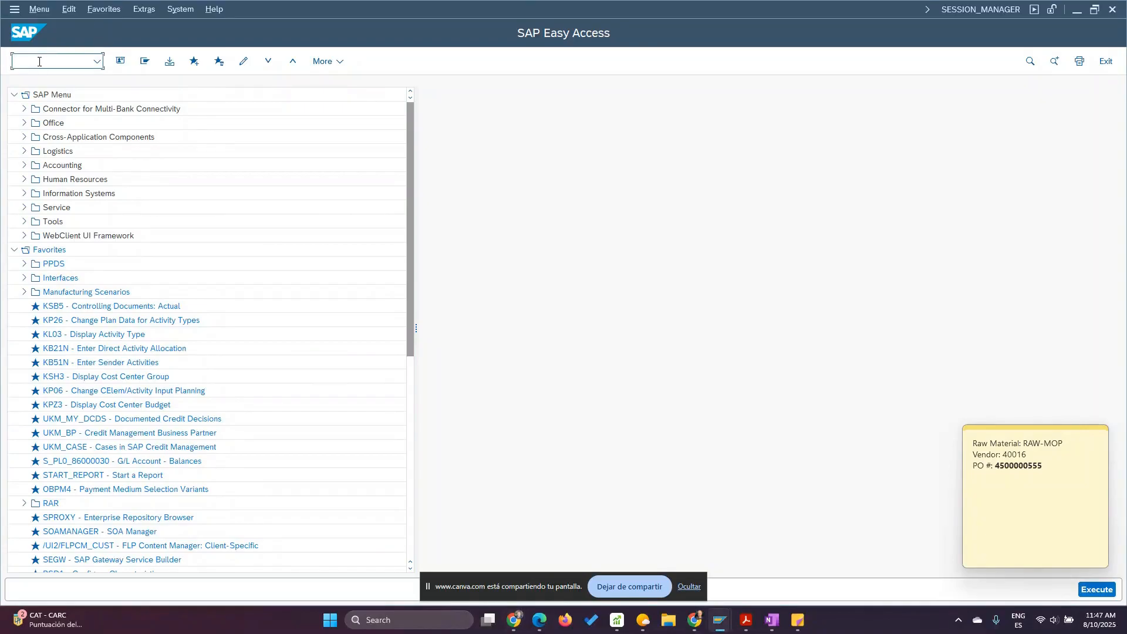
pyautogui.write('qE51N')
pyautogui.press('Return')
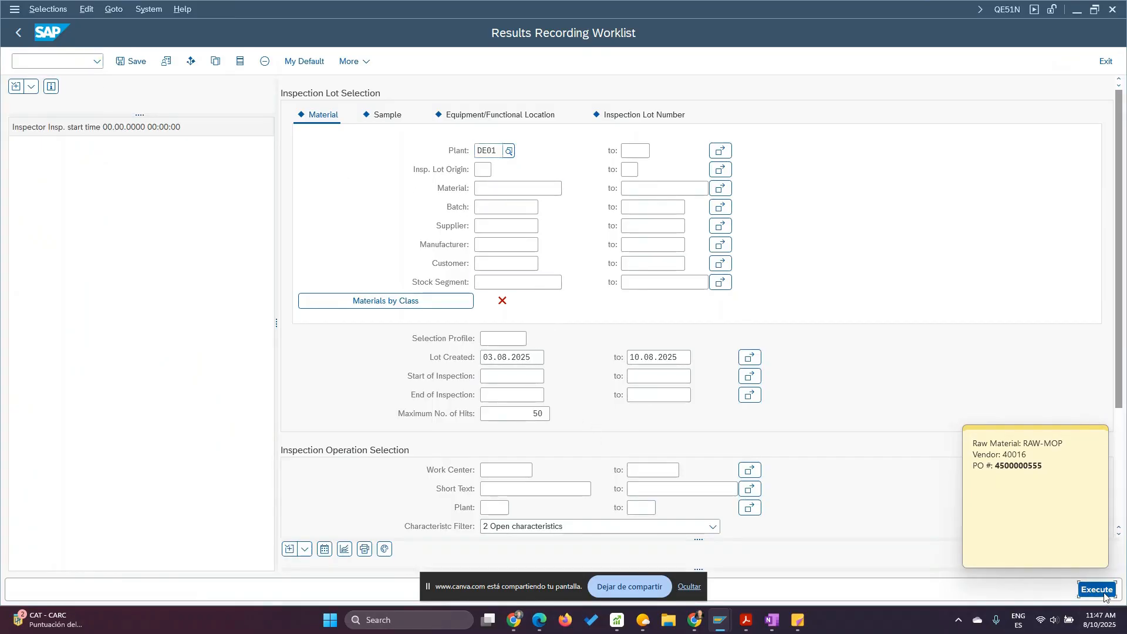
pyautogui.press('F8')
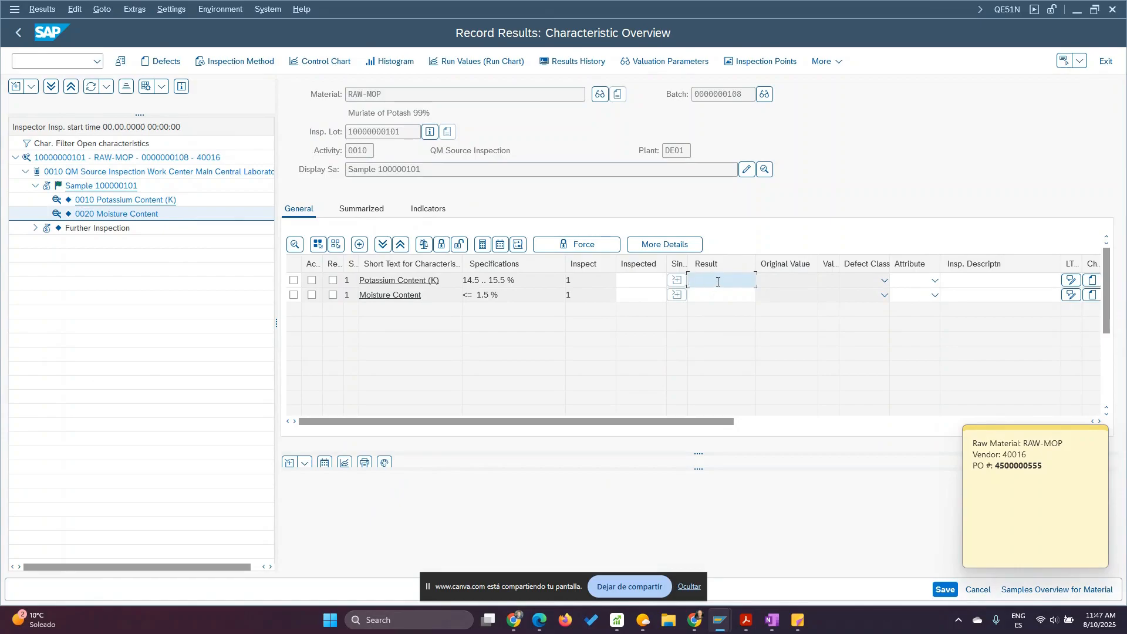
# Record the inspection results as 15 for Potassium Content (K) and 1.3 for Moisture Content.
pyautogui.write('15')
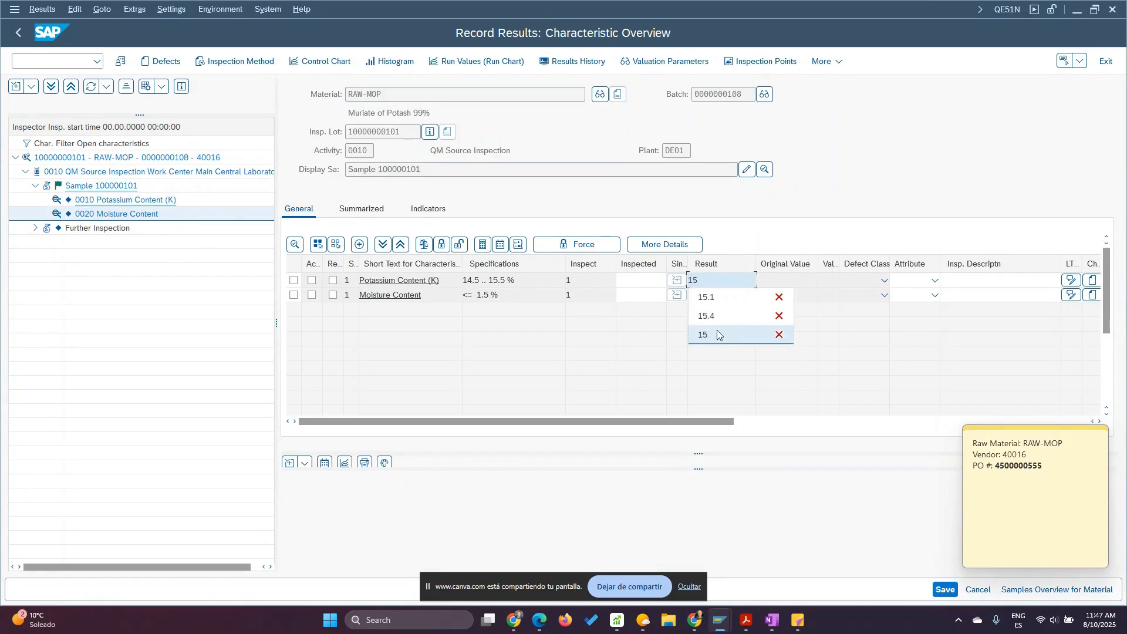
pyautogui.click(716, 335)
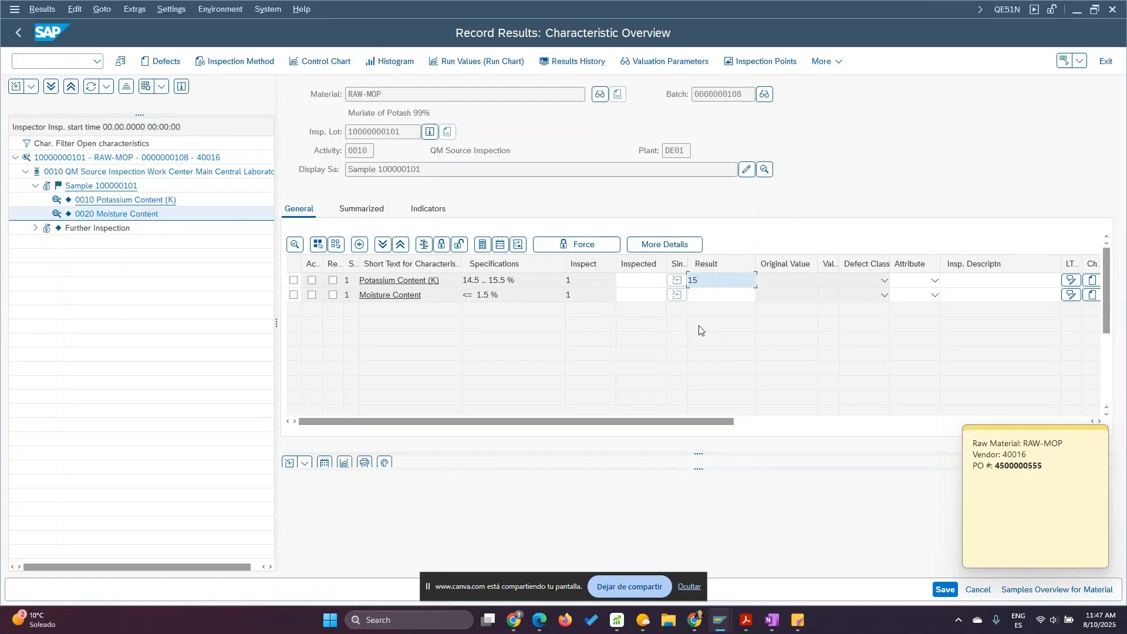
pyautogui.click(721, 295)
pyautogui.write('1.3')
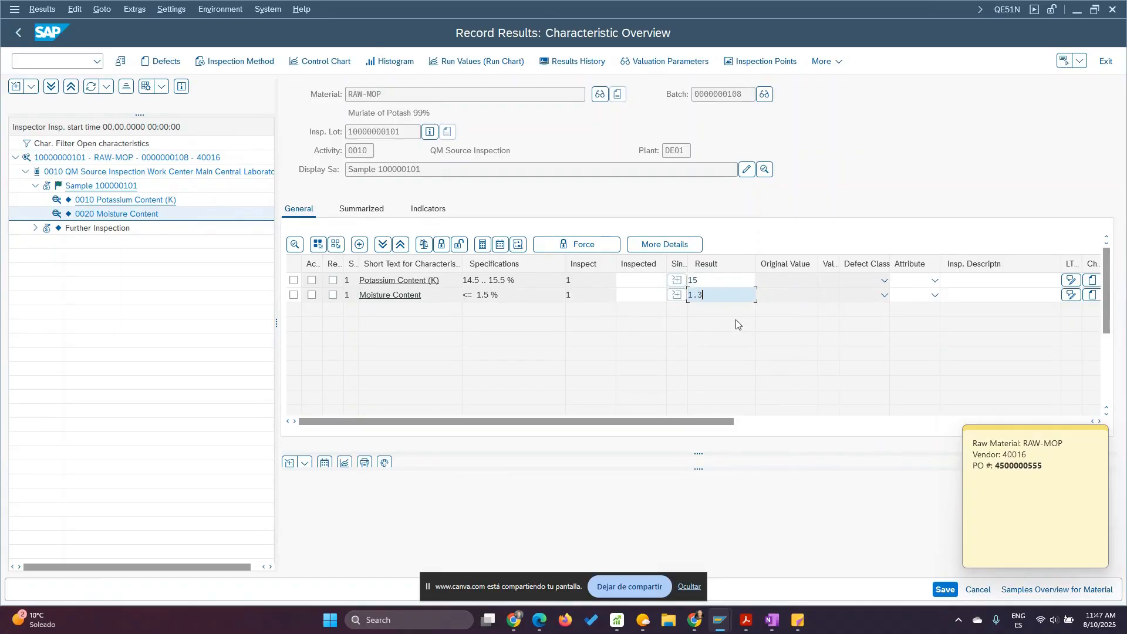
pyautogui.press('Return')
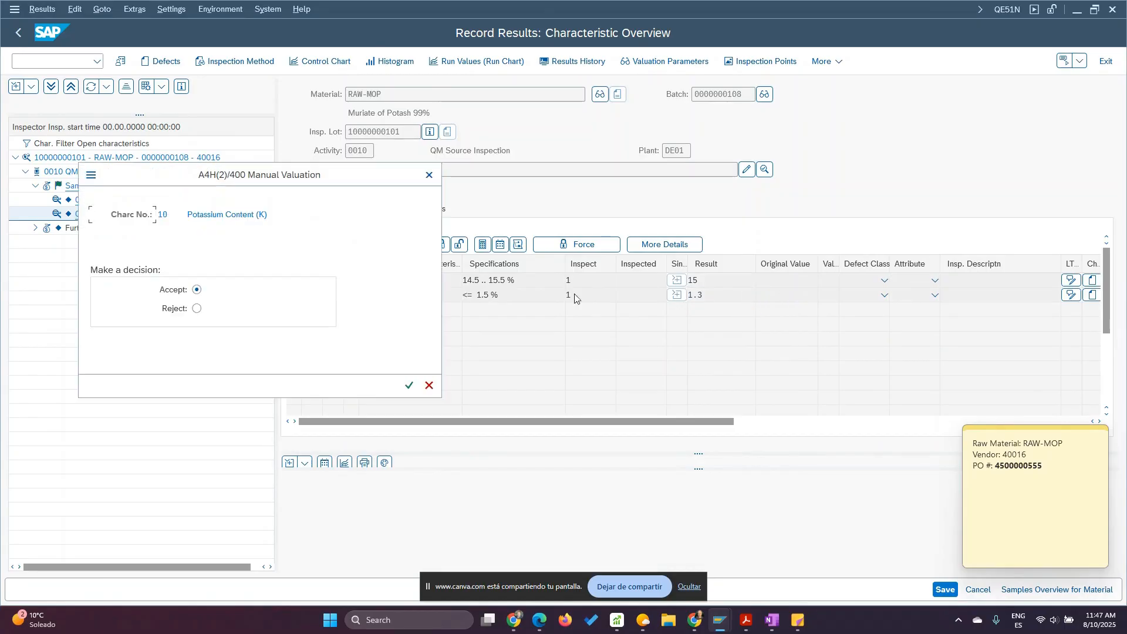
# Accept the valuations for the recorded characteristics and the sample, and save the results.
pyautogui.click(410, 386)
pyautogui.click(411, 385)
pyautogui.click(409, 386)
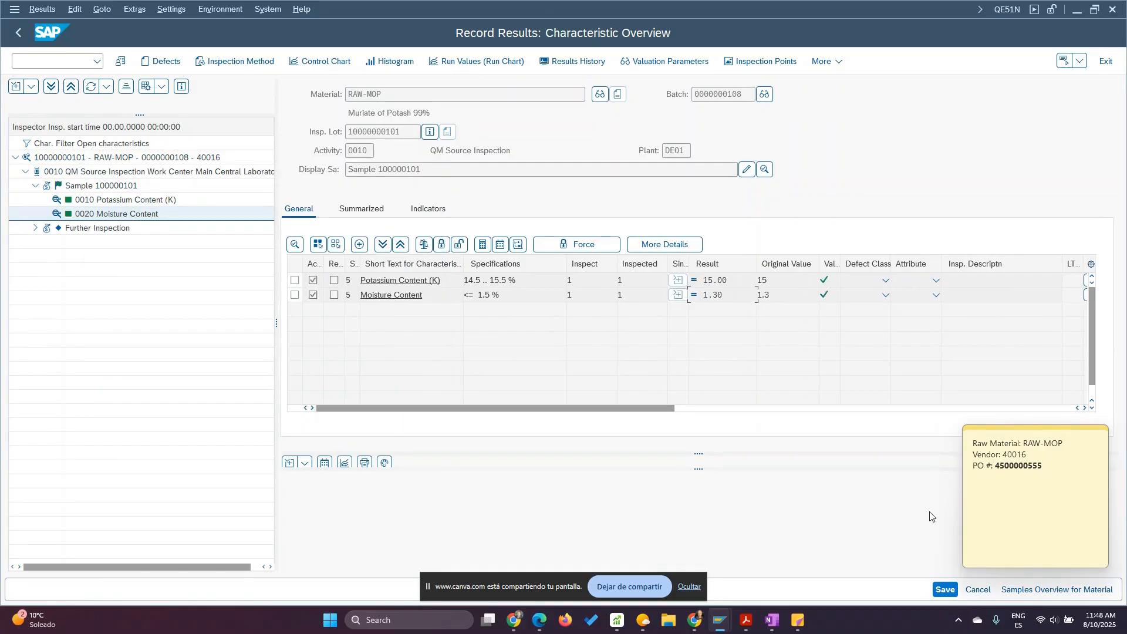
pyautogui.click(945, 589)
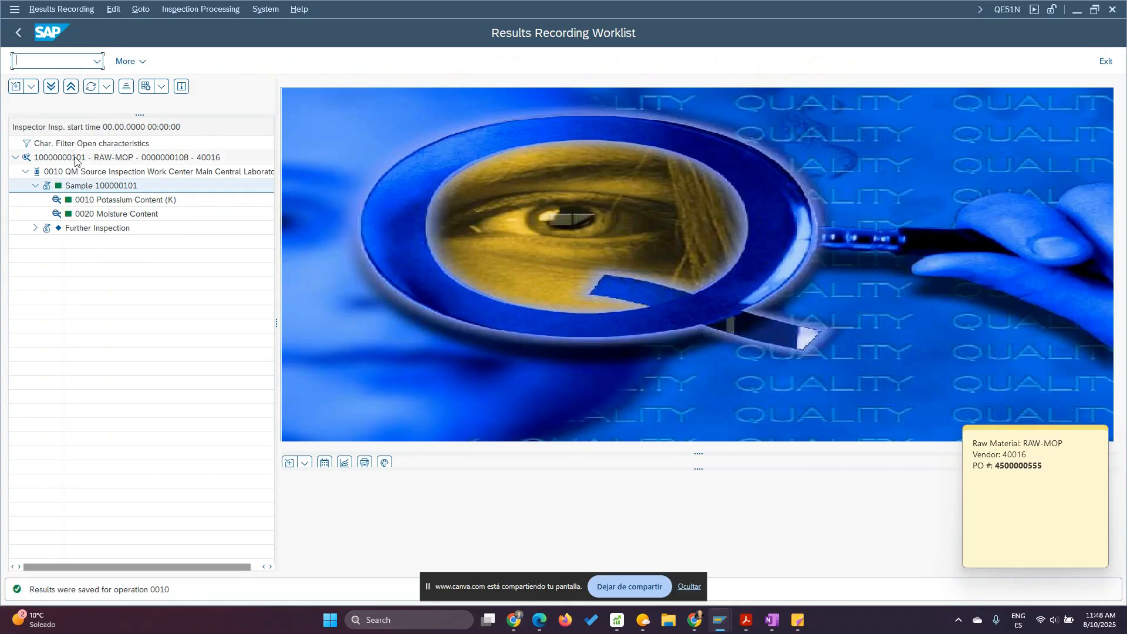
# Open the usage decision for the RAW-MOP lot and enter code A (Accept) from group 01 Goods receipt.
pyautogui.click(94, 158)
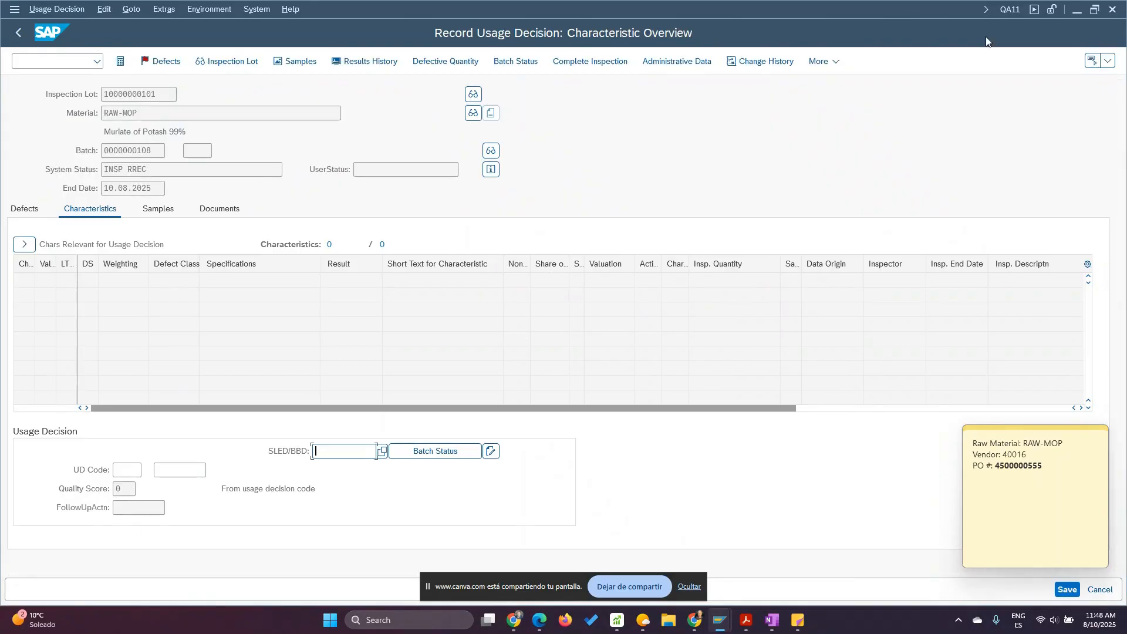
pyautogui.click(127, 469)
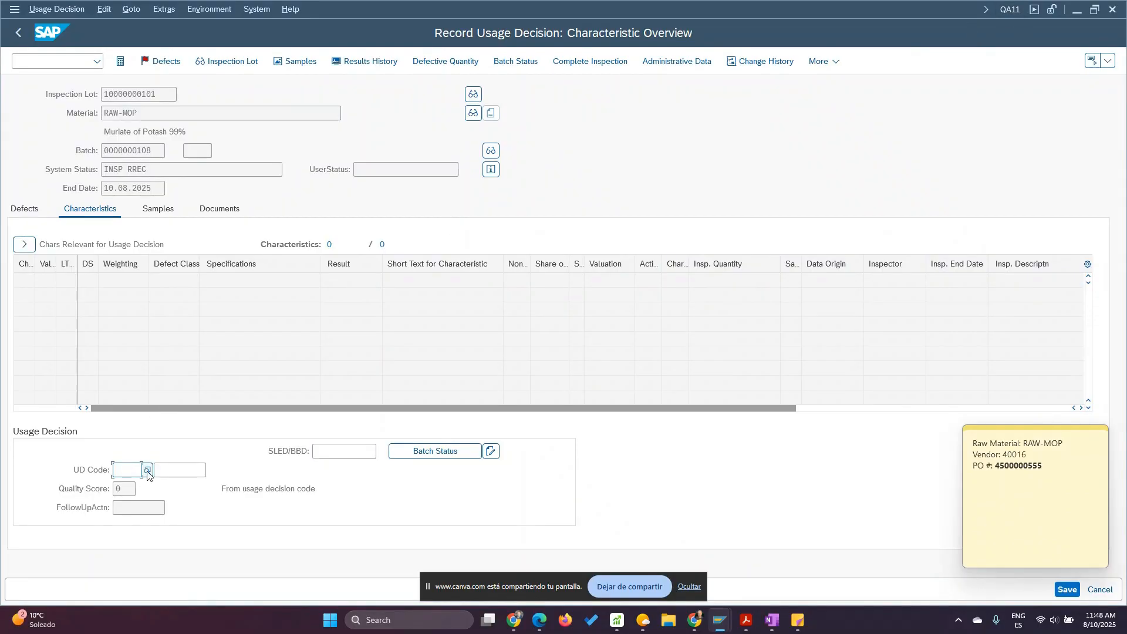
pyautogui.click(147, 472)
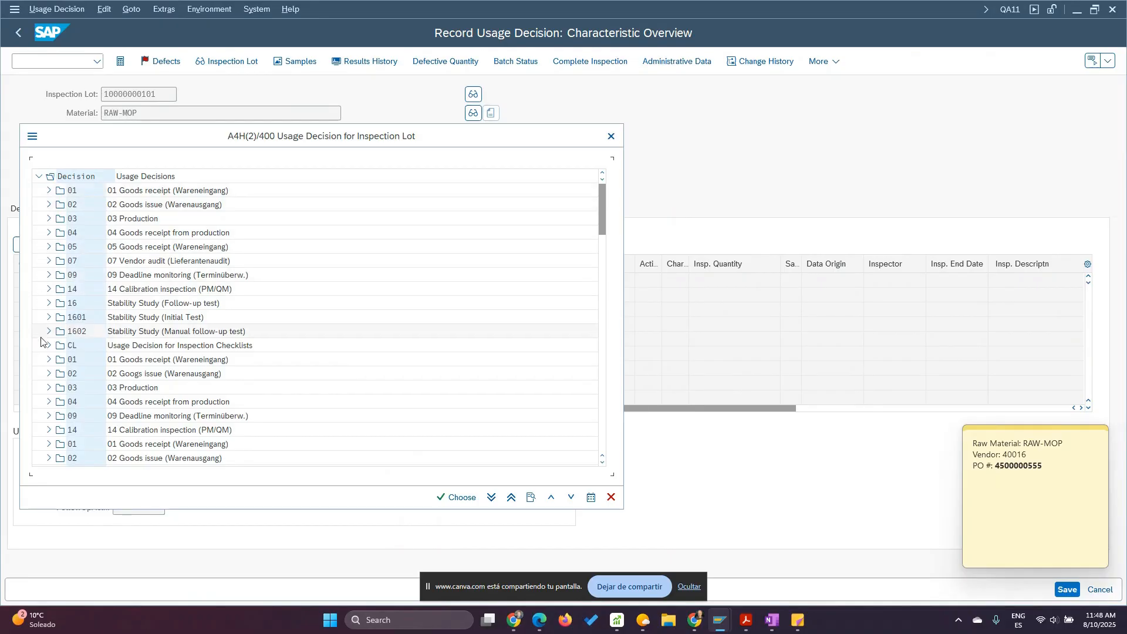
pyautogui.click(49, 190)
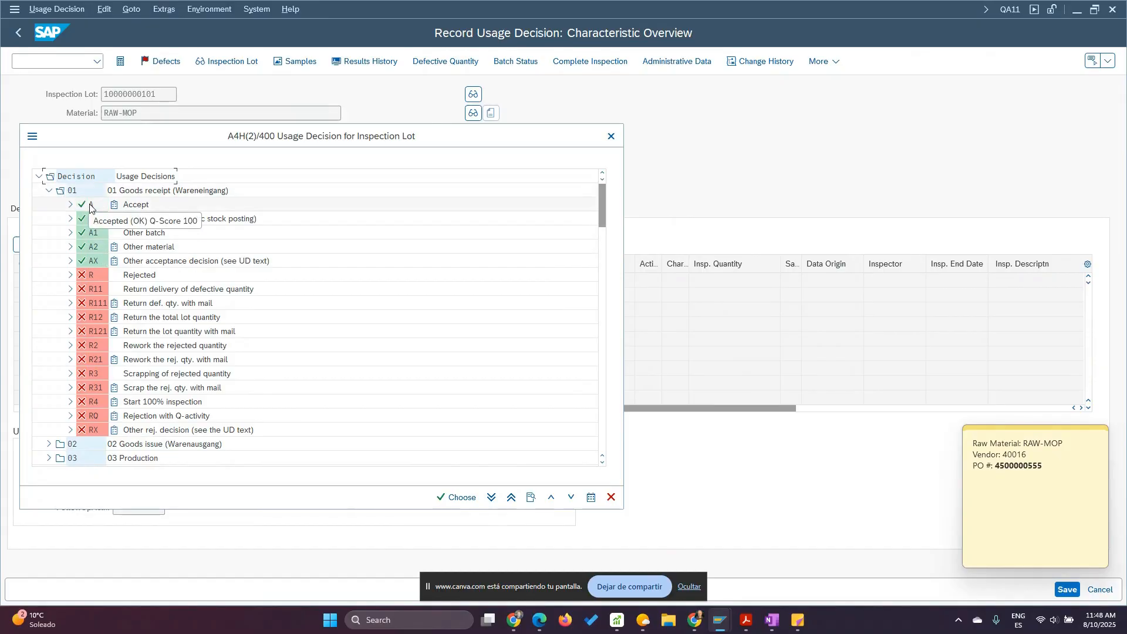
pyautogui.doubleClick(91, 205)
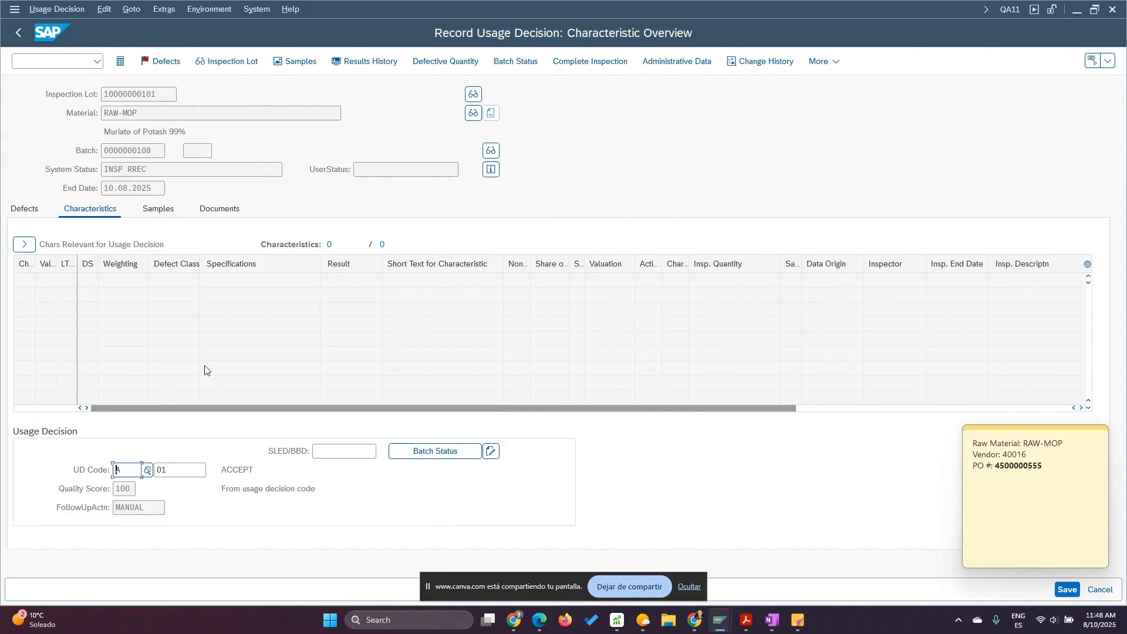
pyautogui.press('Return')
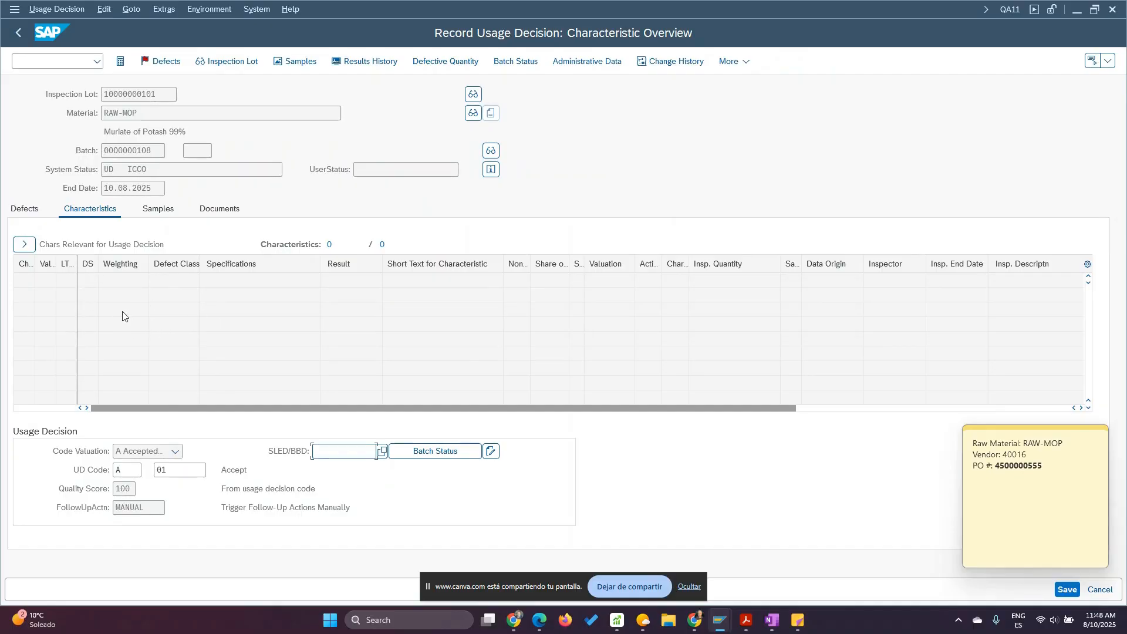
# Check the sample's valuation in the usage decision, return to the characteristics, and save the usage decision.
pyautogui.click(156, 210)
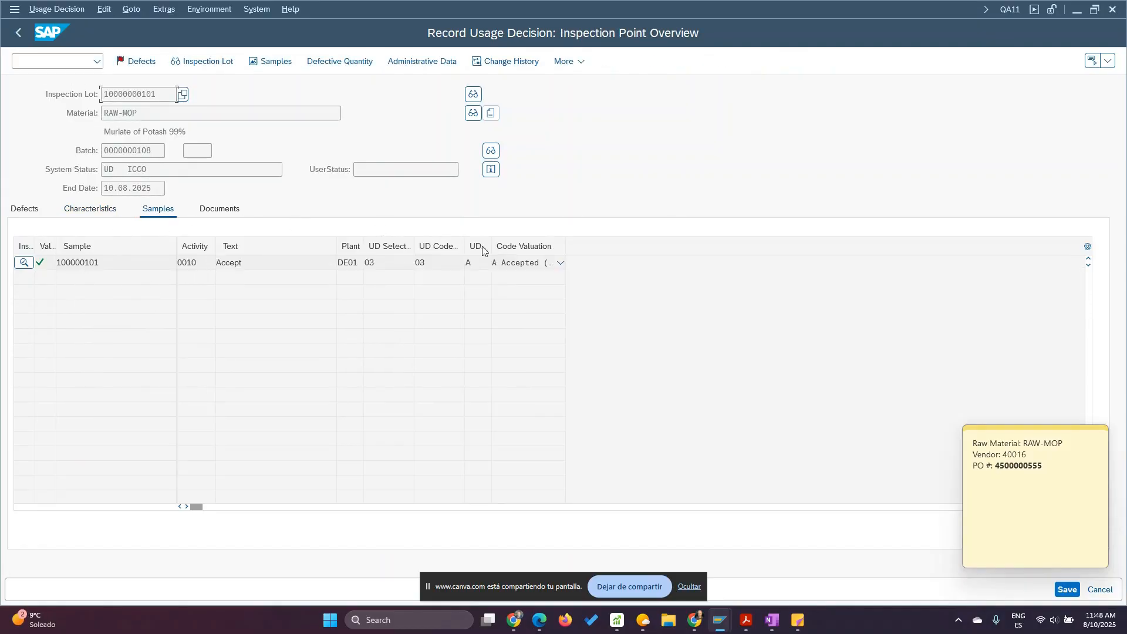
pyautogui.click(94, 210)
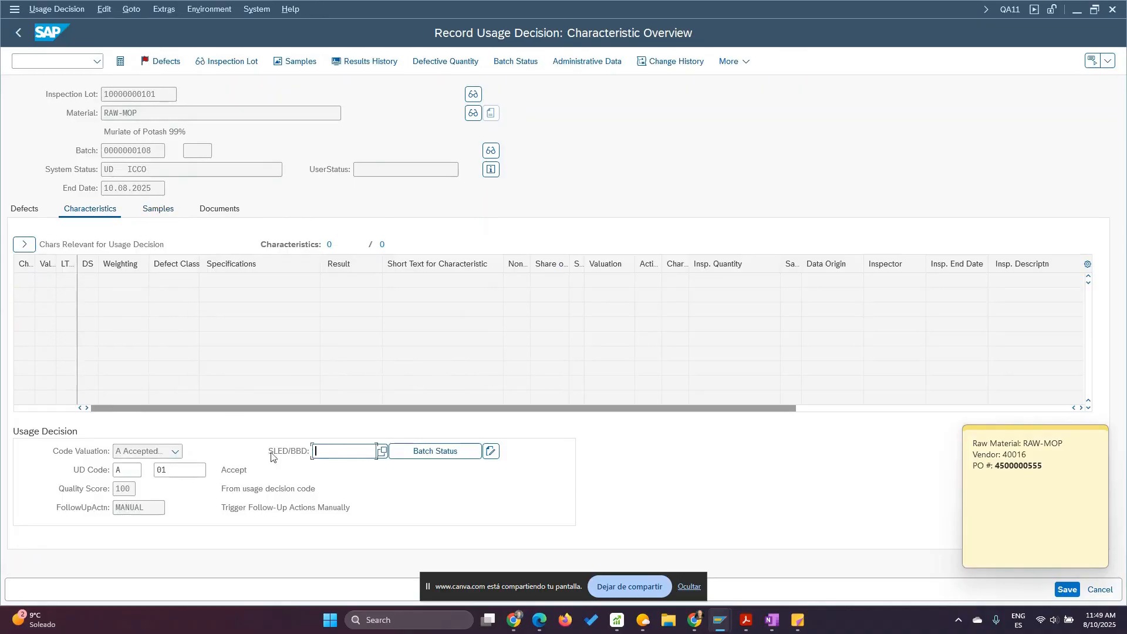
pyautogui.click(341, 455)
pyautogui.click(1064, 594)
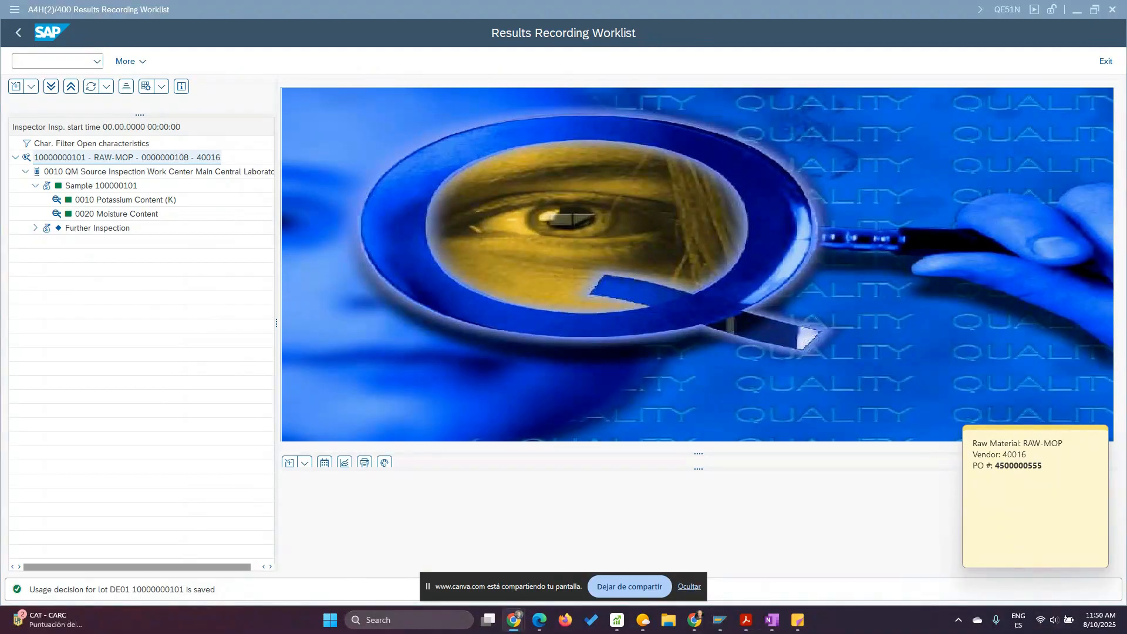
# Add "Batch: 108" and "Inspection lot:" with the number copied from the message details to the sticky note, and close the message details.
pyautogui.click(1078, 460)
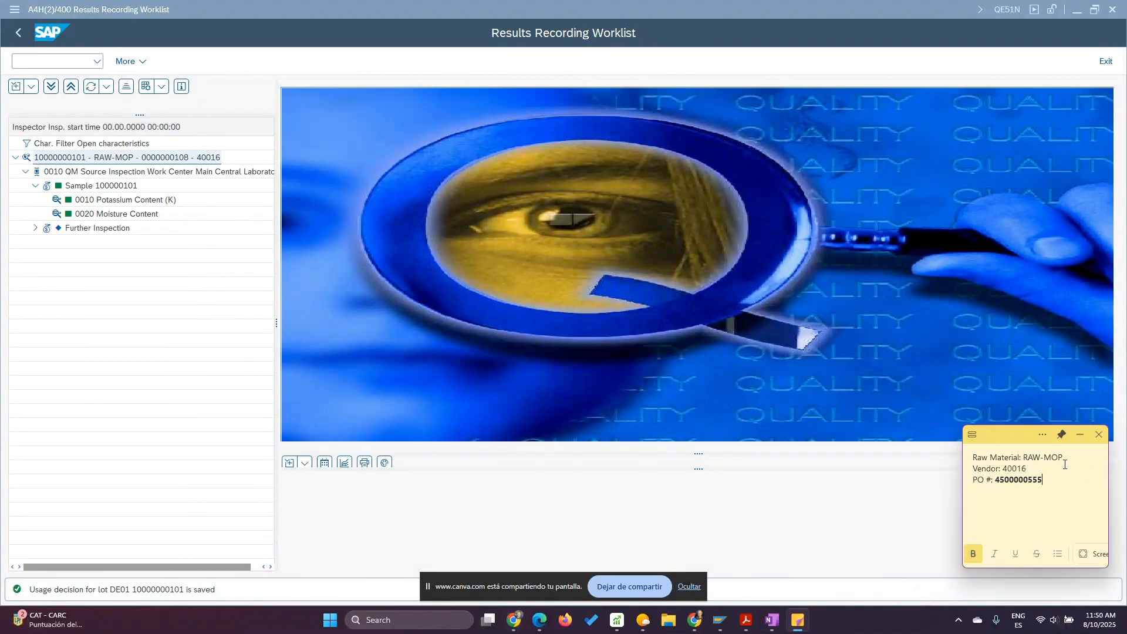
pyautogui.write('Batch: 108')
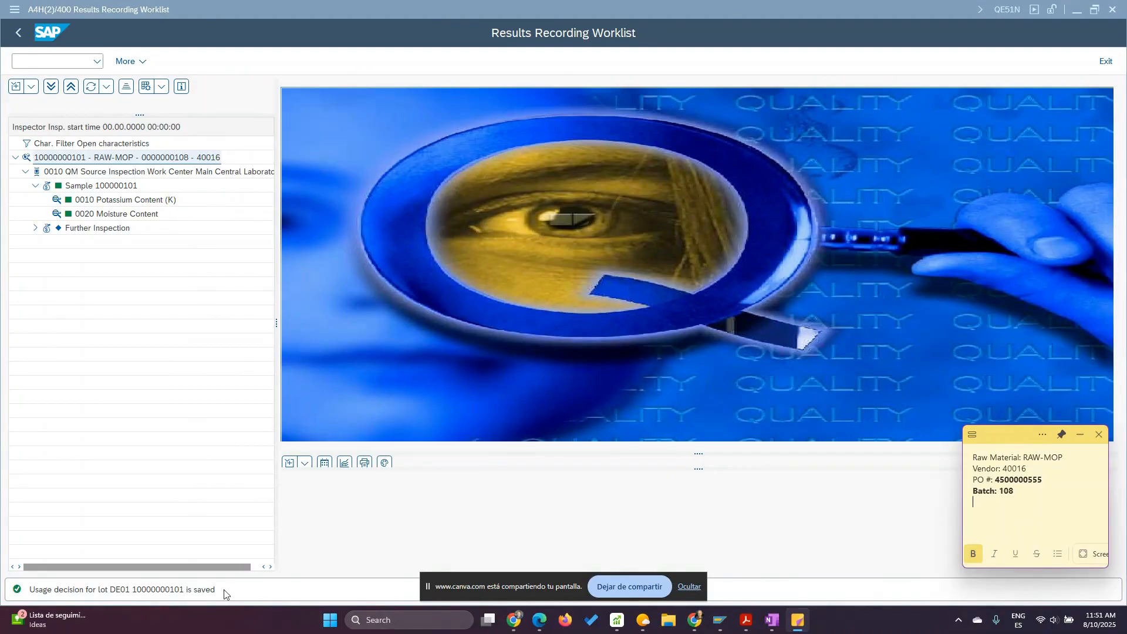
pyautogui.click(176, 590)
pyautogui.doubleClick(176, 590)
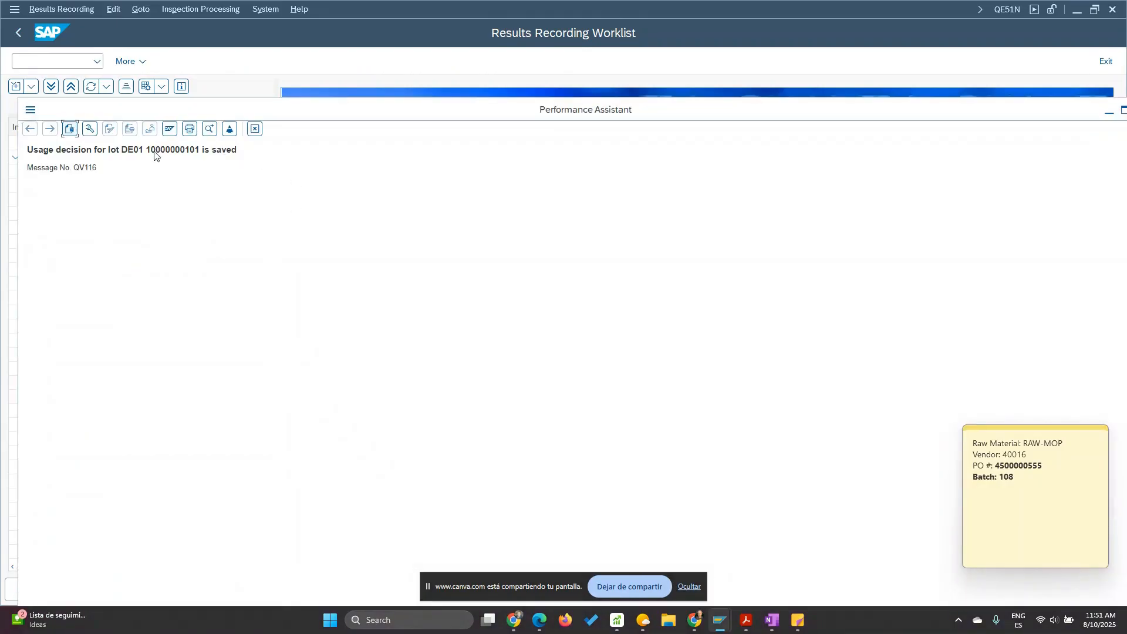
pyautogui.moveTo(146, 151); pyautogui.dragTo(197, 152)
pyautogui.hotkey('ctrl', 'c')
pyautogui.click(1035, 475)
pyautogui.write('Inspec')
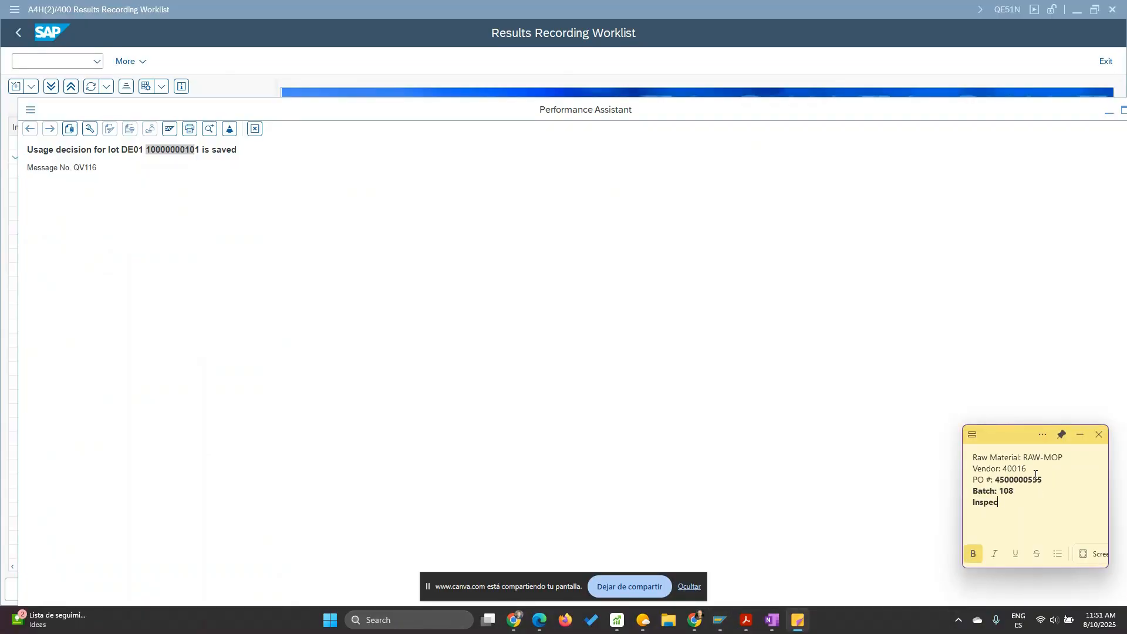
pyautogui.write('tion Iot:')
pyautogui.hotkey('ctrl', 'v')
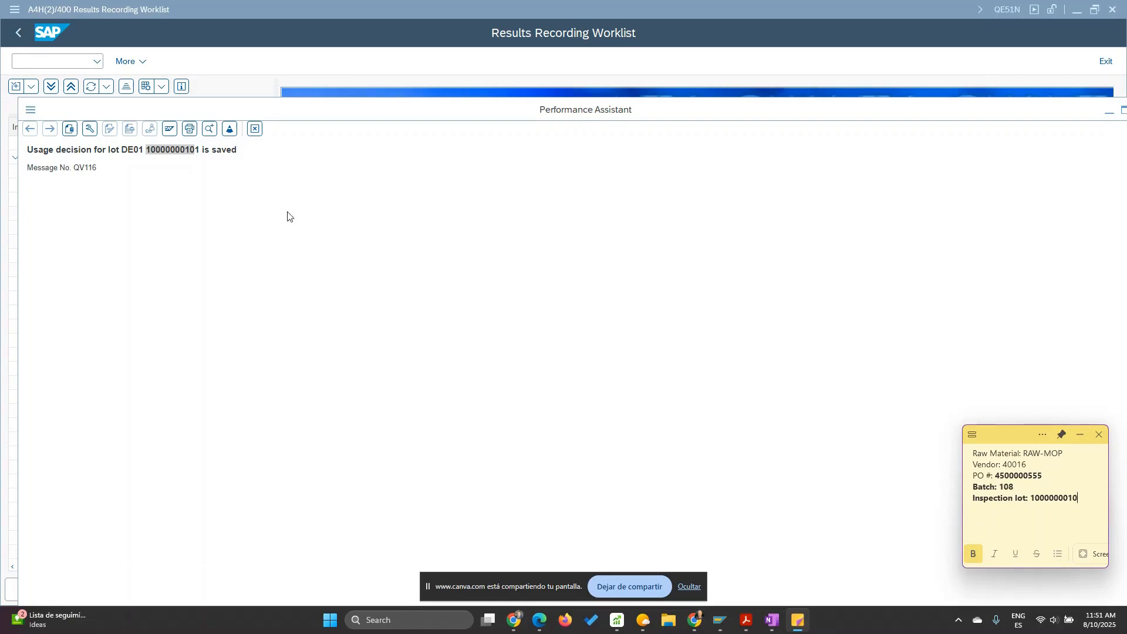
pyautogui.click(258, 134)
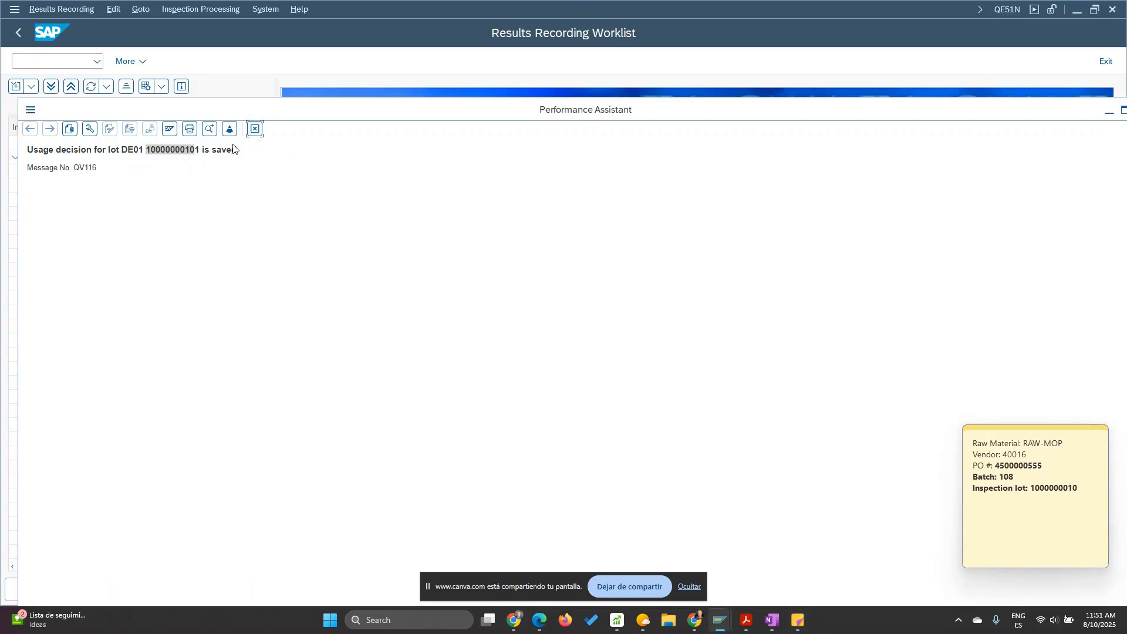
pyautogui.click(255, 129)
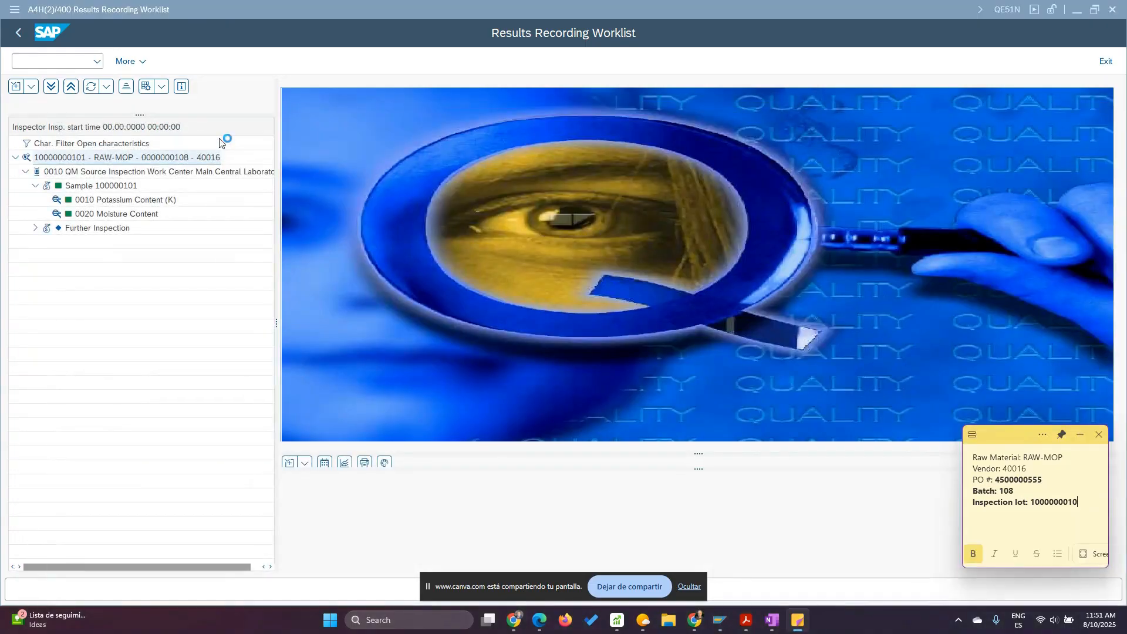
# Leave the results recording worklist and open the stock overview with transaction MMBE.
pyautogui.click(51, 60)
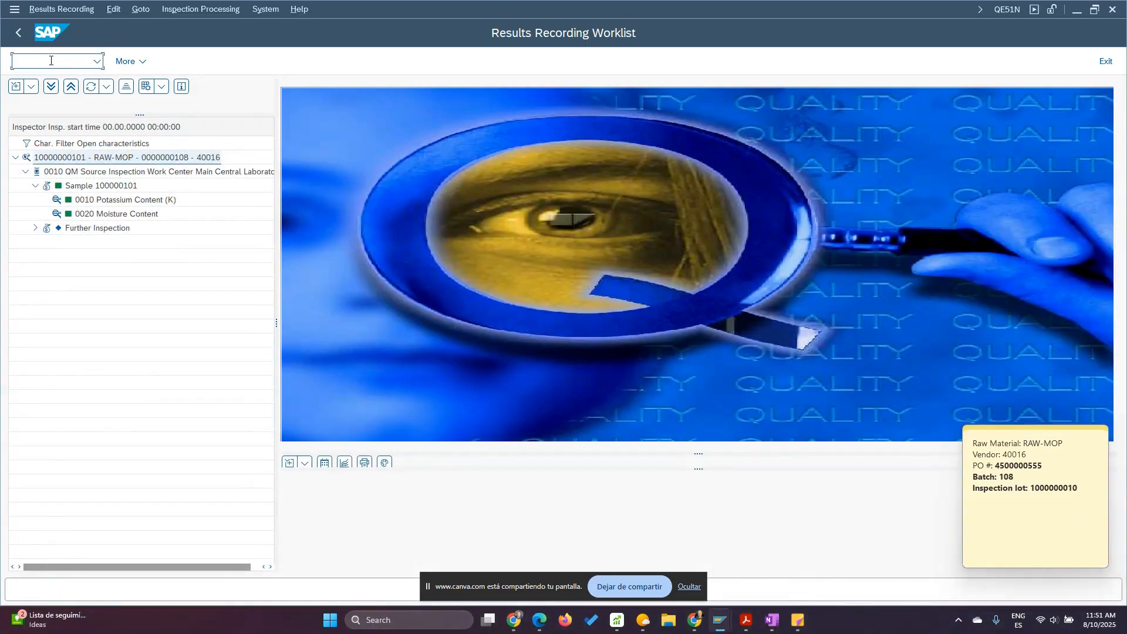
pyautogui.write('/n')
pyautogui.press('Return')
pyautogui.write('mmbe')
pyautogui.press('Return')
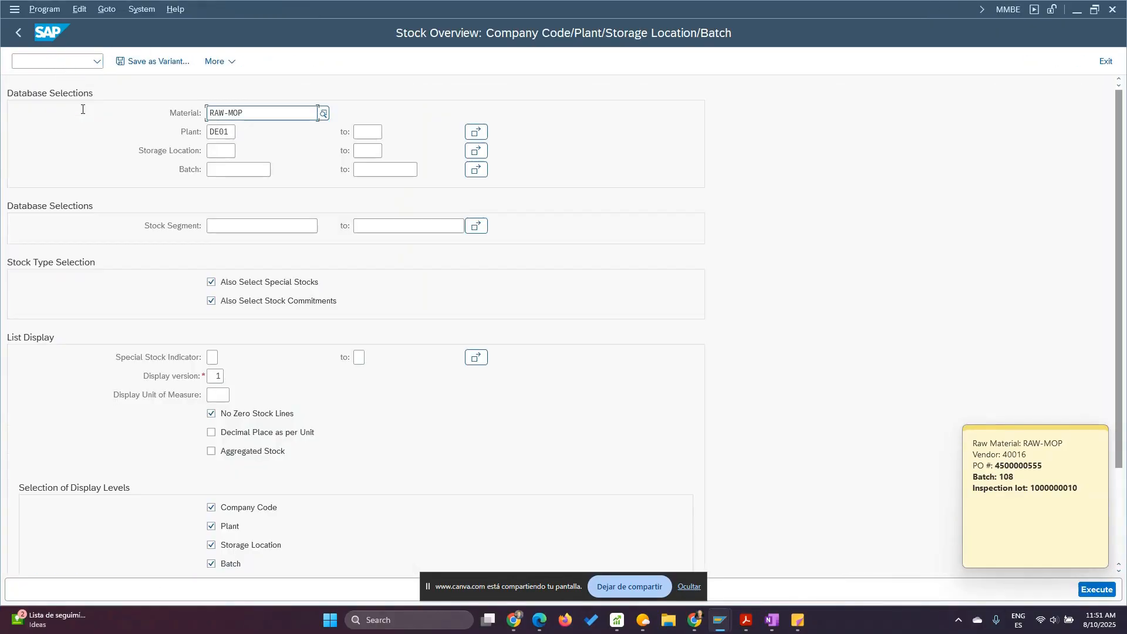
# Run the stock overview for RAW-MOP in plant DE01 with display version 14 and compare its batches with the noted batch.
pyautogui.click(220, 375)
pyautogui.write('14')
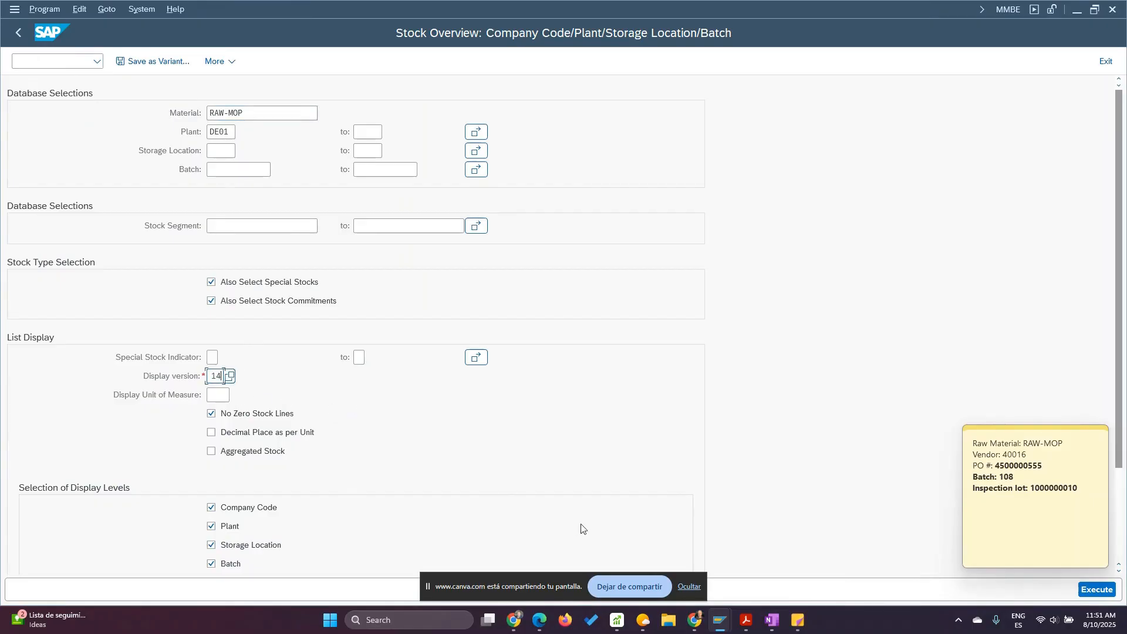
pyautogui.click(1096, 590)
pyautogui.click(690, 587)
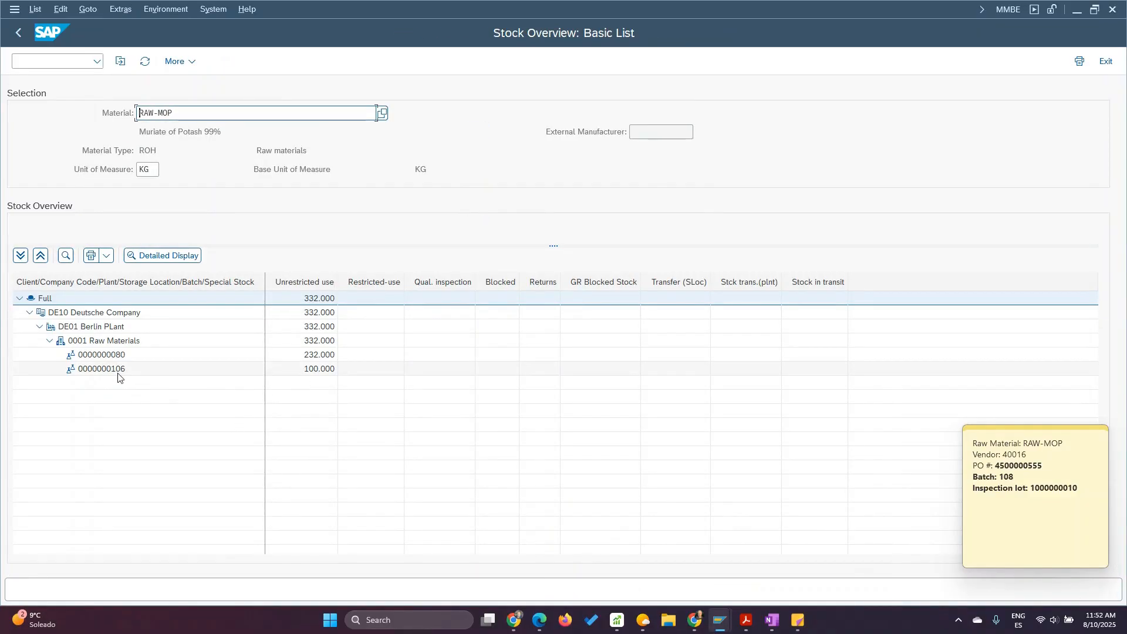
pyautogui.moveTo(1015, 477); pyautogui.dragTo(998, 477)
pyautogui.click(1008, 492)
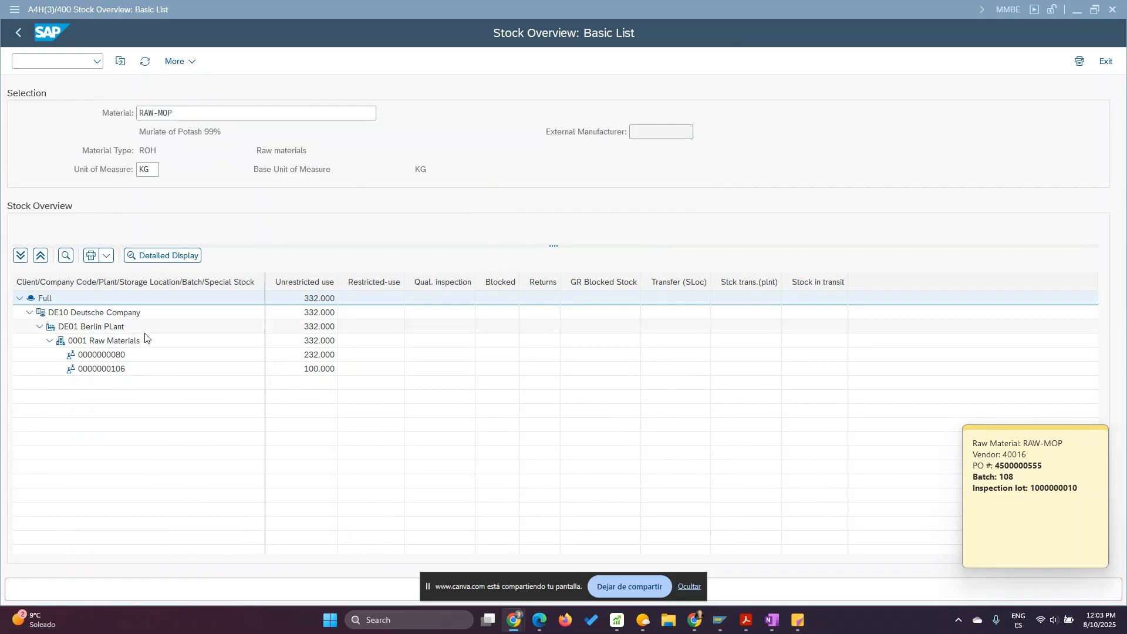
pyautogui.hotkey('alt', 'Tab')
pyautogui.click(364, 226)
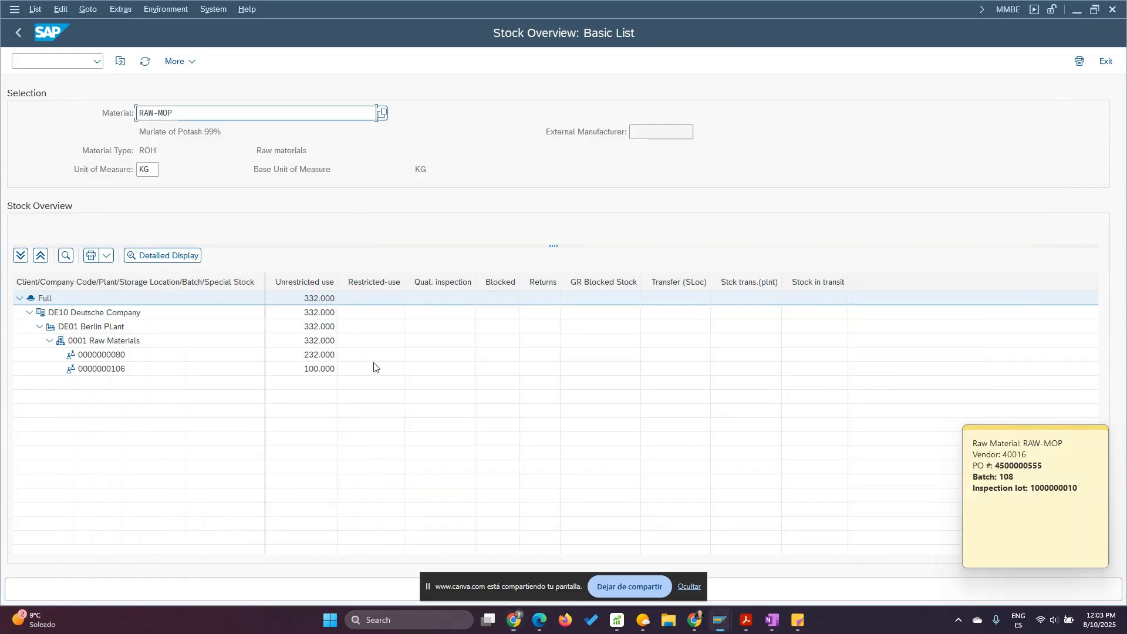
# Switch to the other open SAP session and start goods receipt with transaction MIGO.
pyautogui.moveTo(715, 623)
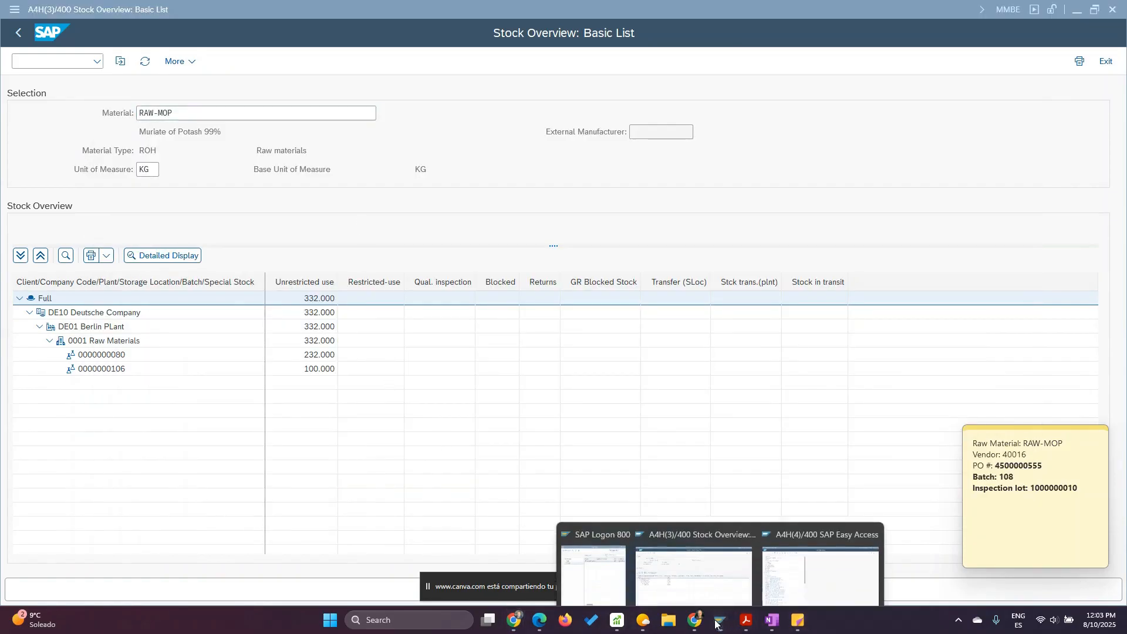
pyautogui.click(716, 565)
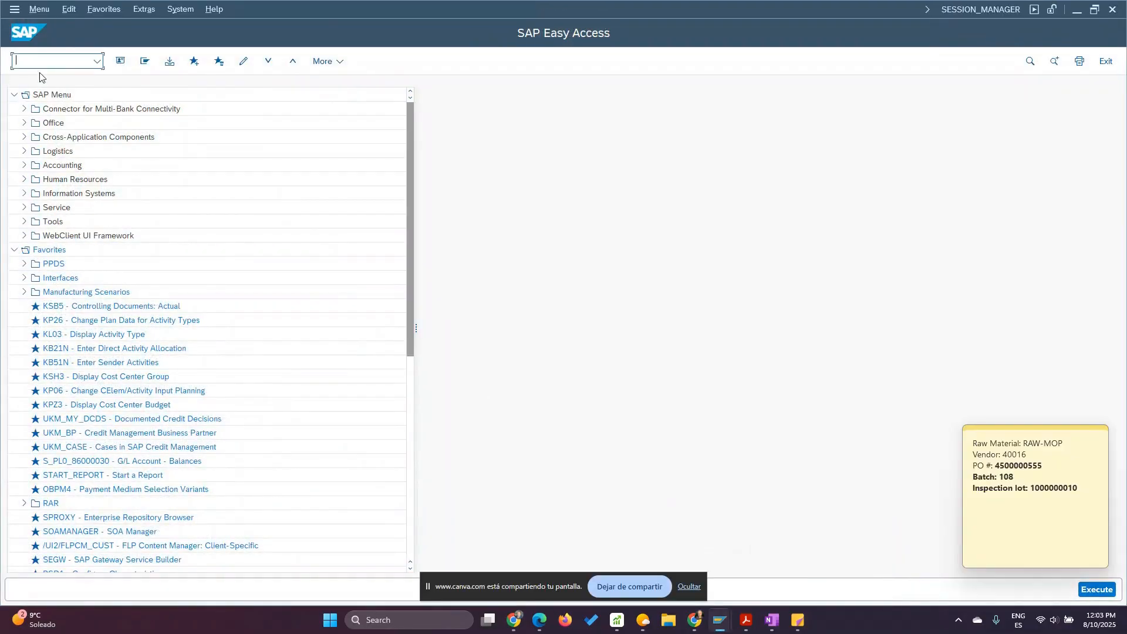
pyautogui.click(53, 61)
pyautogui.write('MIGO')
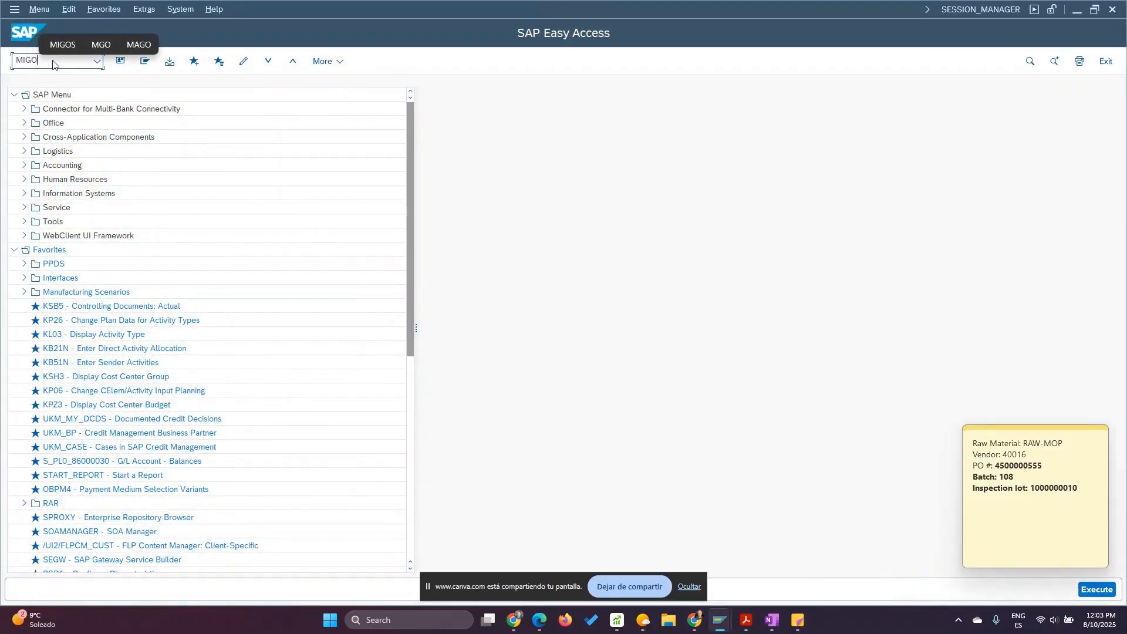
pyautogui.press('Return')
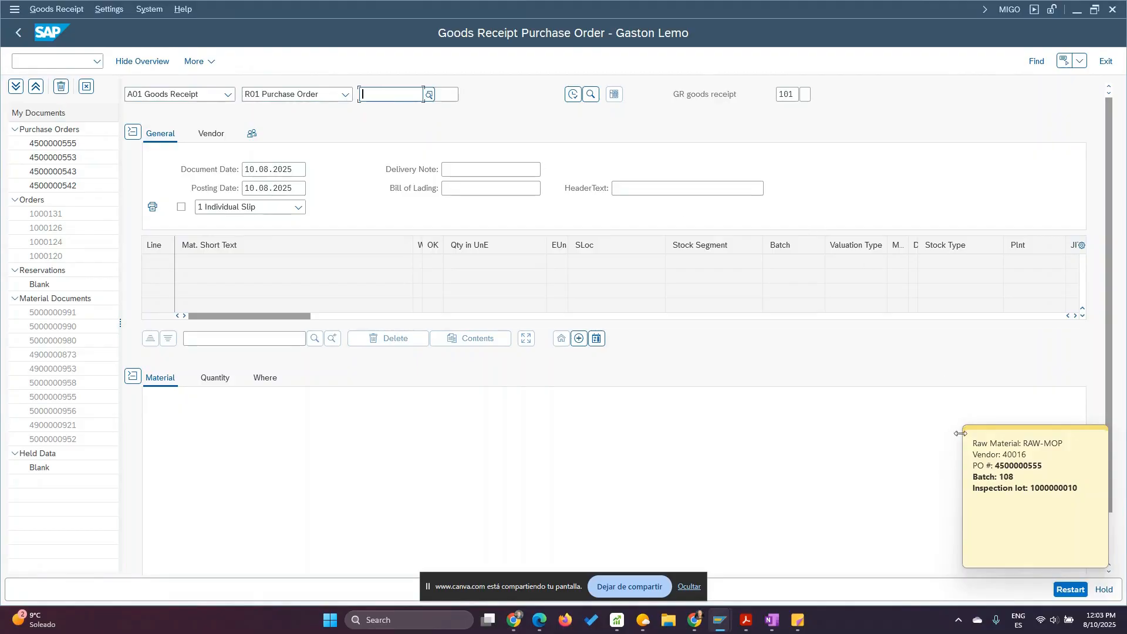
# Load the purchase order into the goods receipt using the PO number copied from the sticky note.
pyautogui.doubleClick(1040, 466)
pyautogui.hotkey('ctrl', 'c')
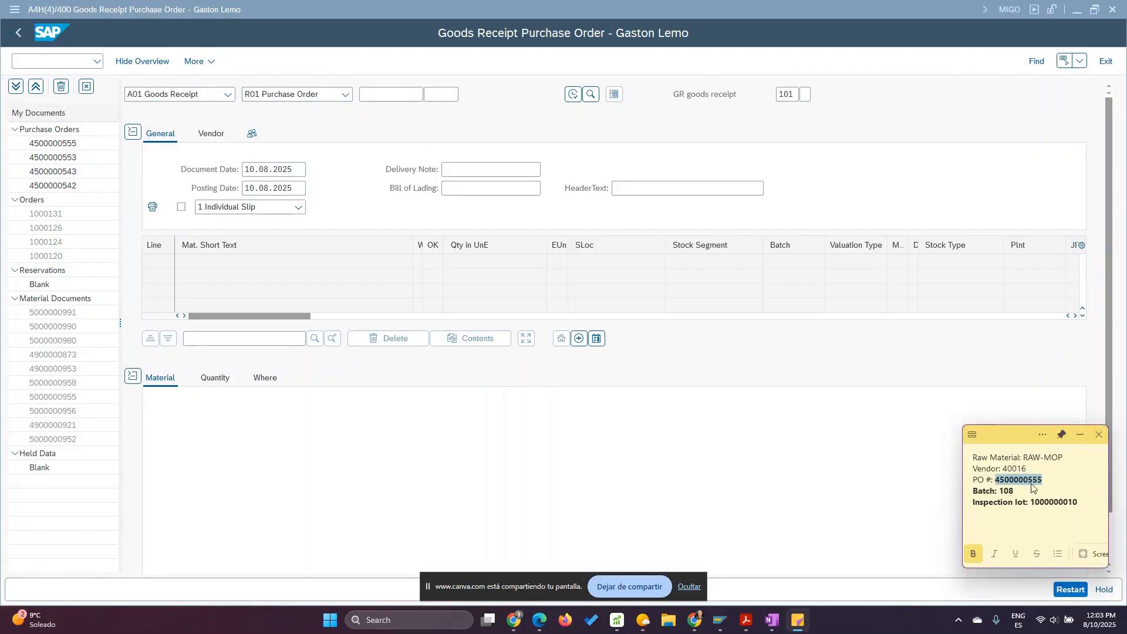
pyautogui.click(381, 89)
pyautogui.hotkey('ctrl', 'v')
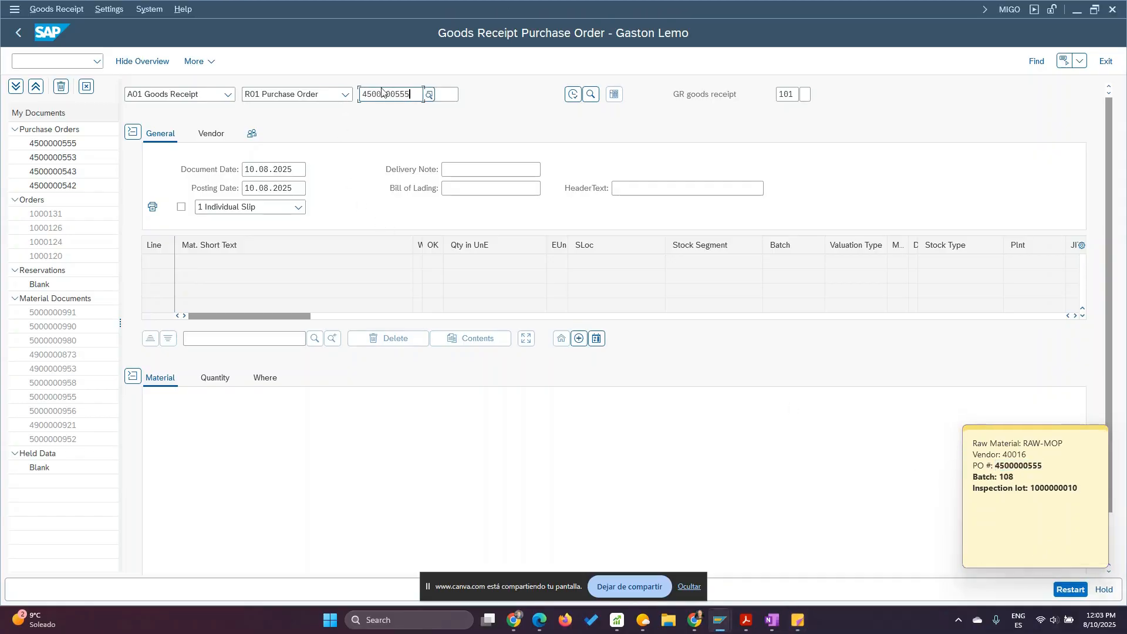
pyautogui.press('Return')
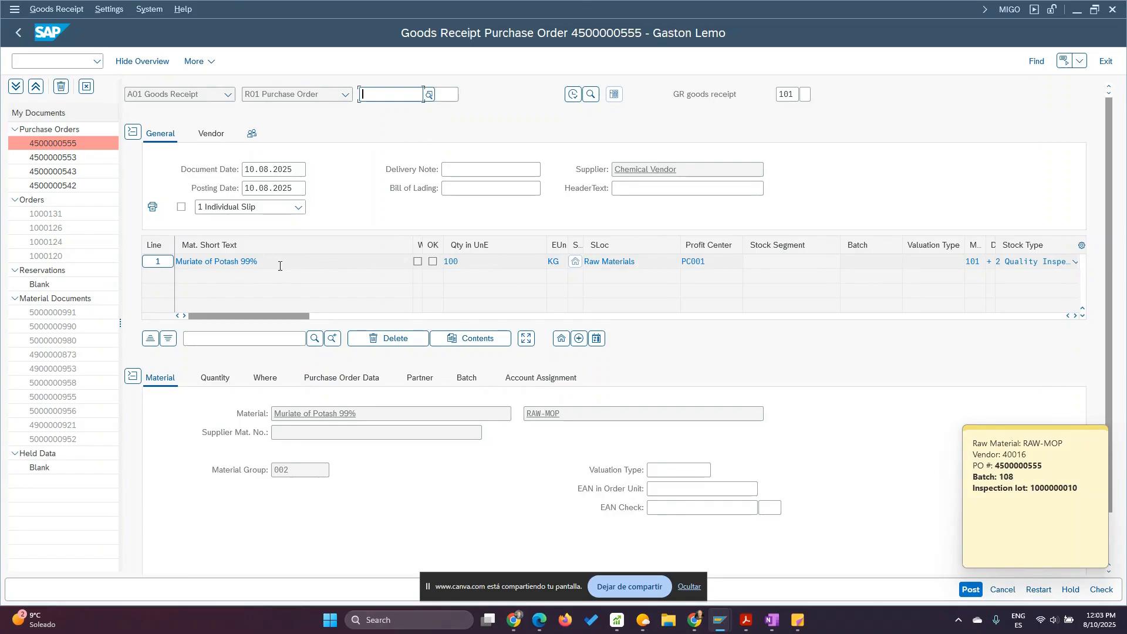
pyautogui.click(1006, 478)
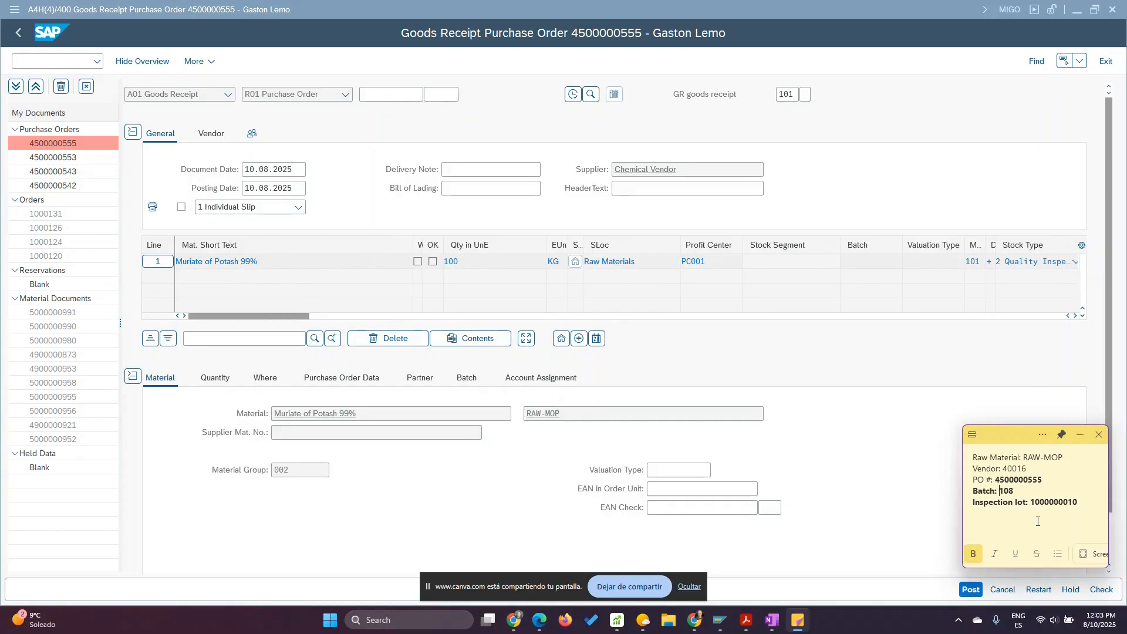
pyautogui.write('0000000')
pyautogui.moveTo(1000, 491); pyautogui.dragTo(1060, 492)
pyautogui.hotkey('ctrl', 'c')
pyautogui.click(416, 493)
pyautogui.click(215, 378)
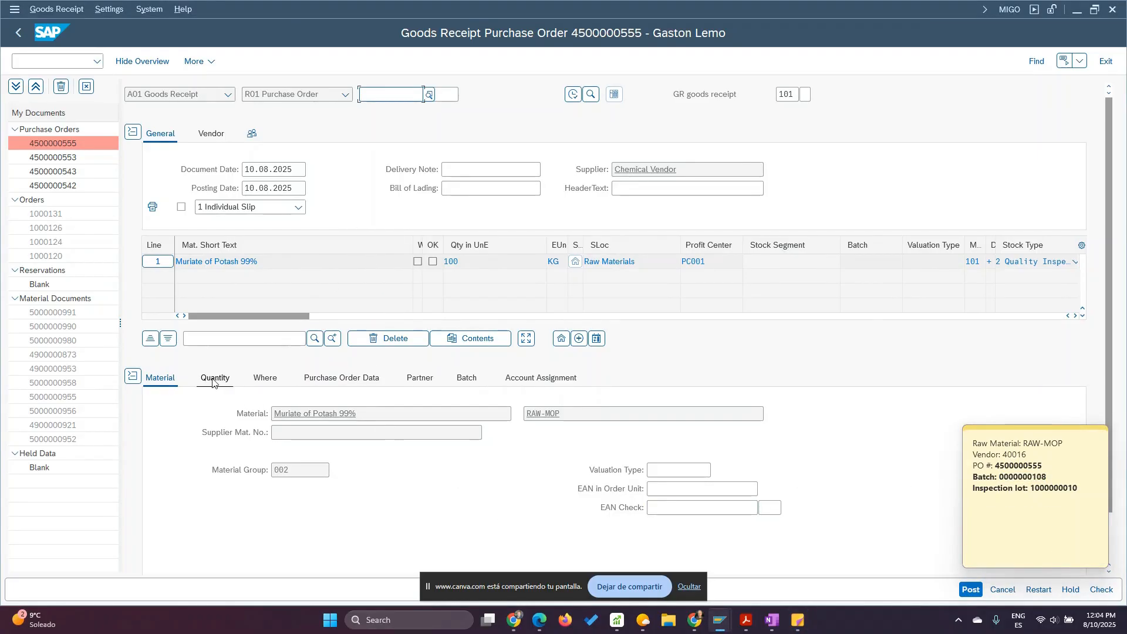
pyautogui.click(265, 378)
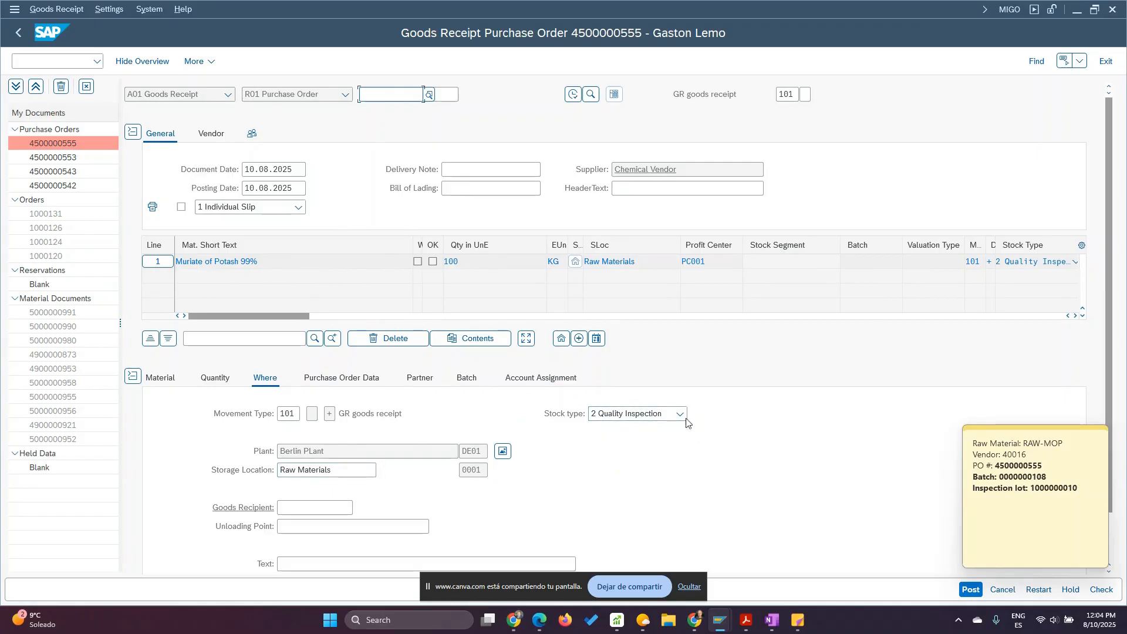
pyautogui.click(353, 387)
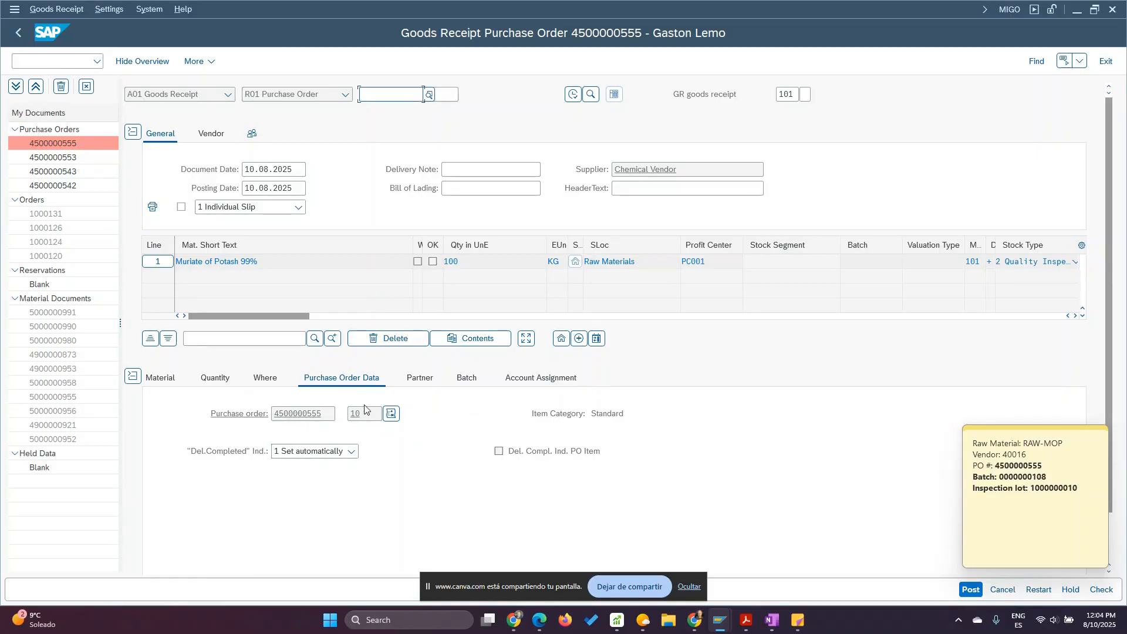
pyautogui.click(468, 380)
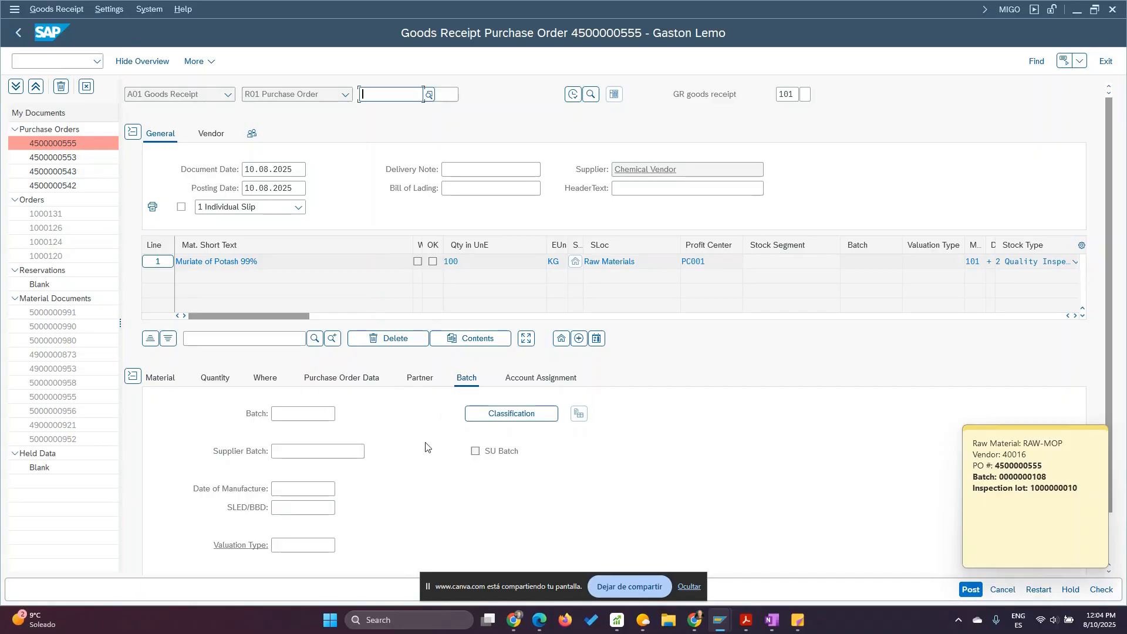
pyautogui.click(294, 415)
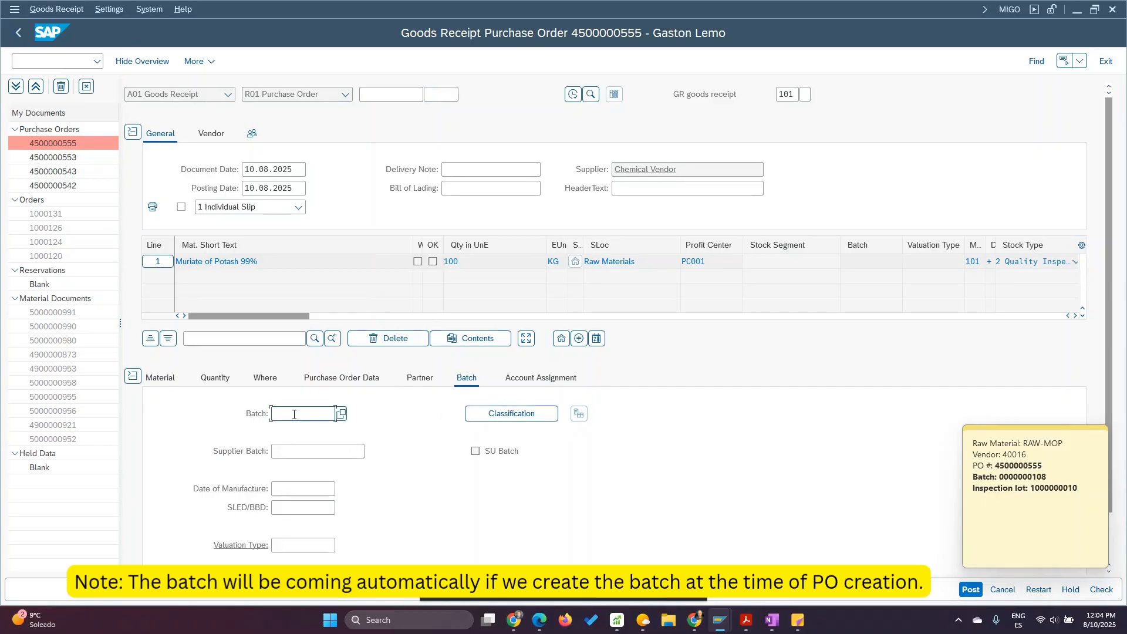
pyautogui.hotkey('ctrl', 'v')
# Set the supplier batch to VENDOR 108 and the date of manufacture to 01.08.2025.
pyautogui.click(308, 451)
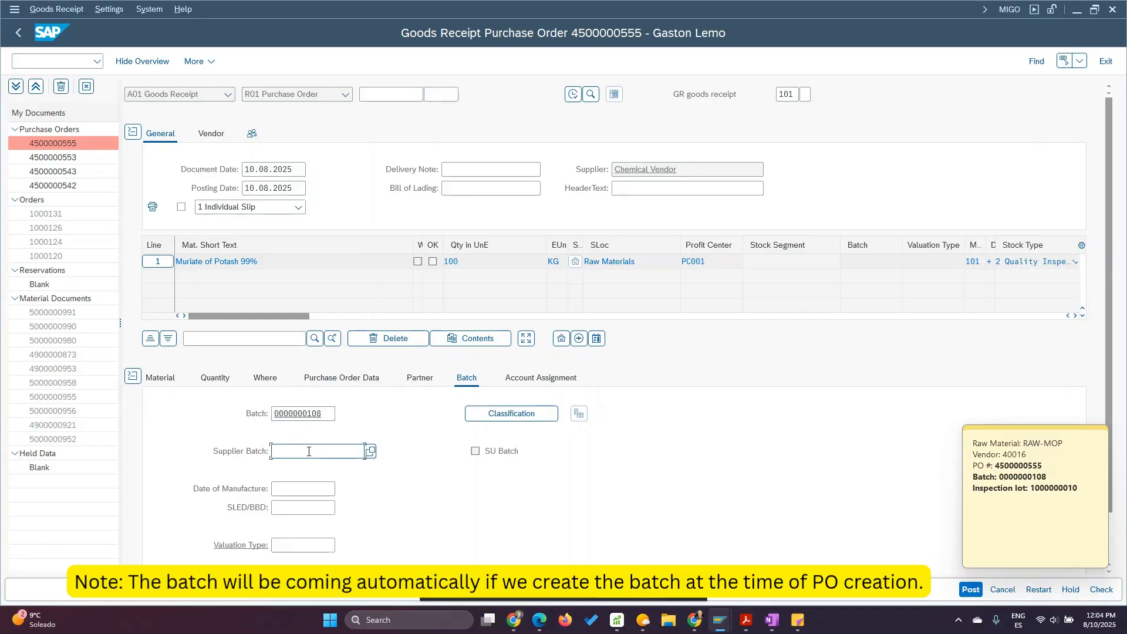
pyautogui.write('VENDOR')
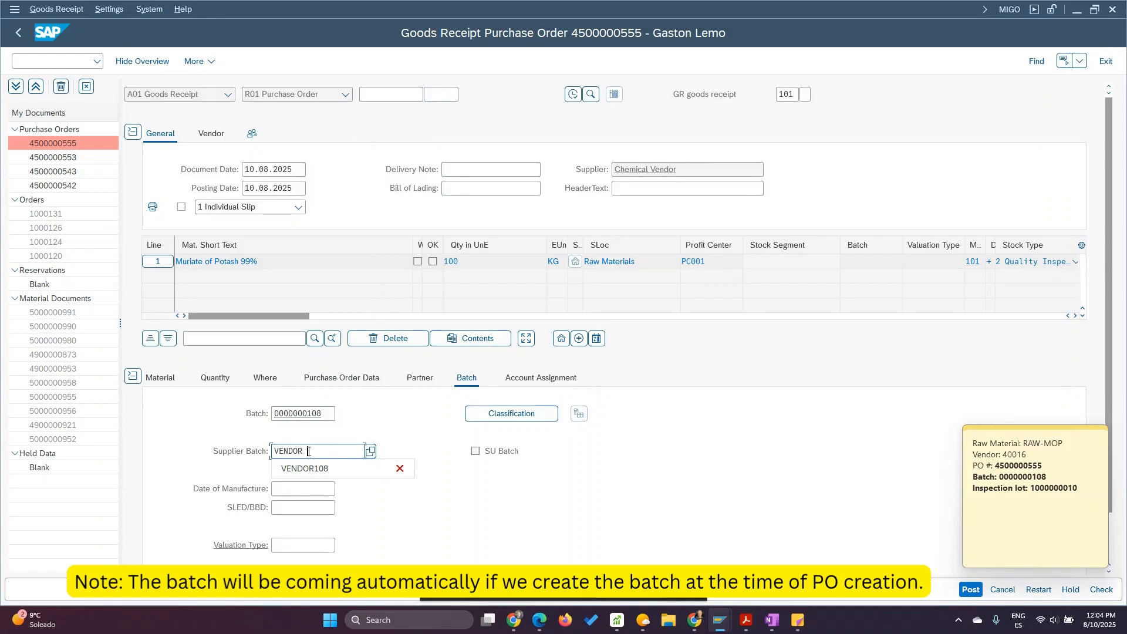
pyautogui.write('108')
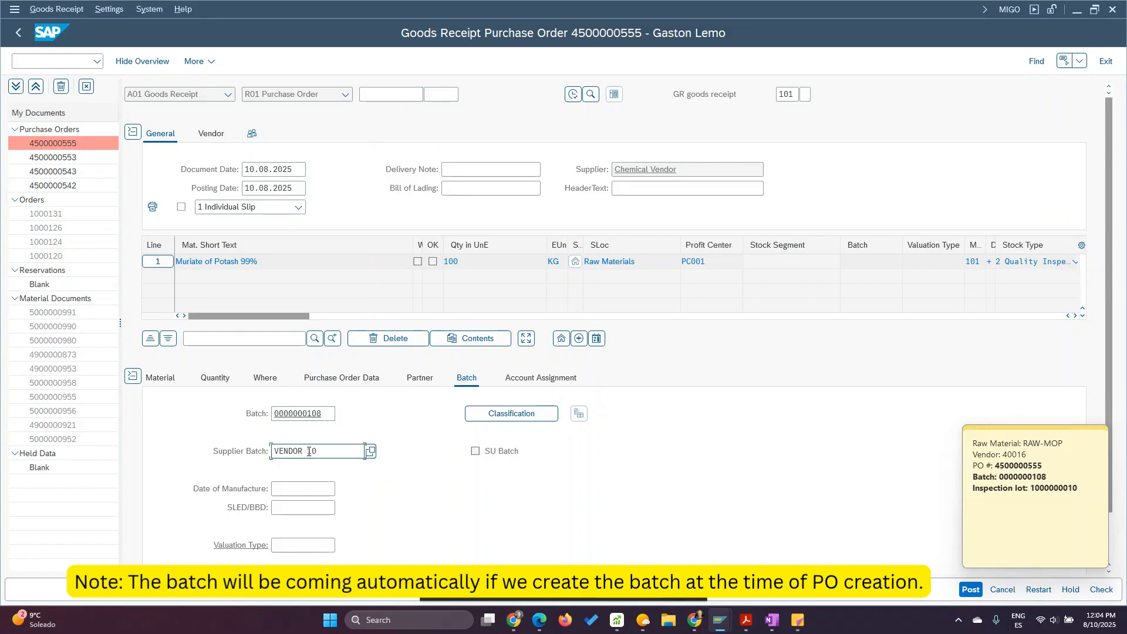
pyautogui.click(324, 490)
pyautogui.click(342, 489)
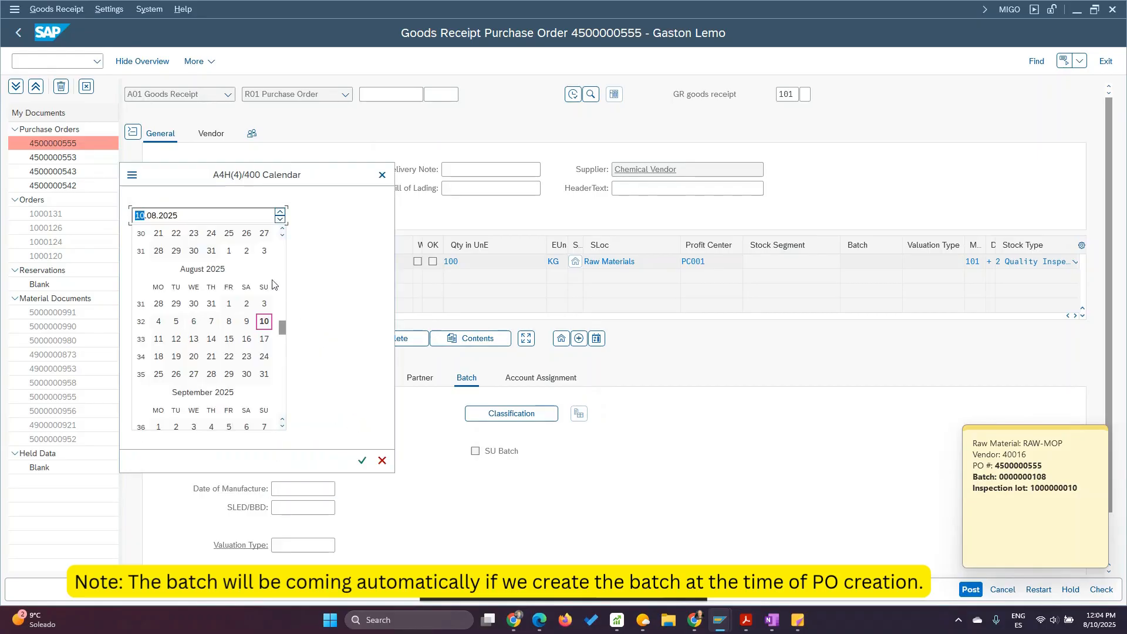
pyautogui.click(230, 309)
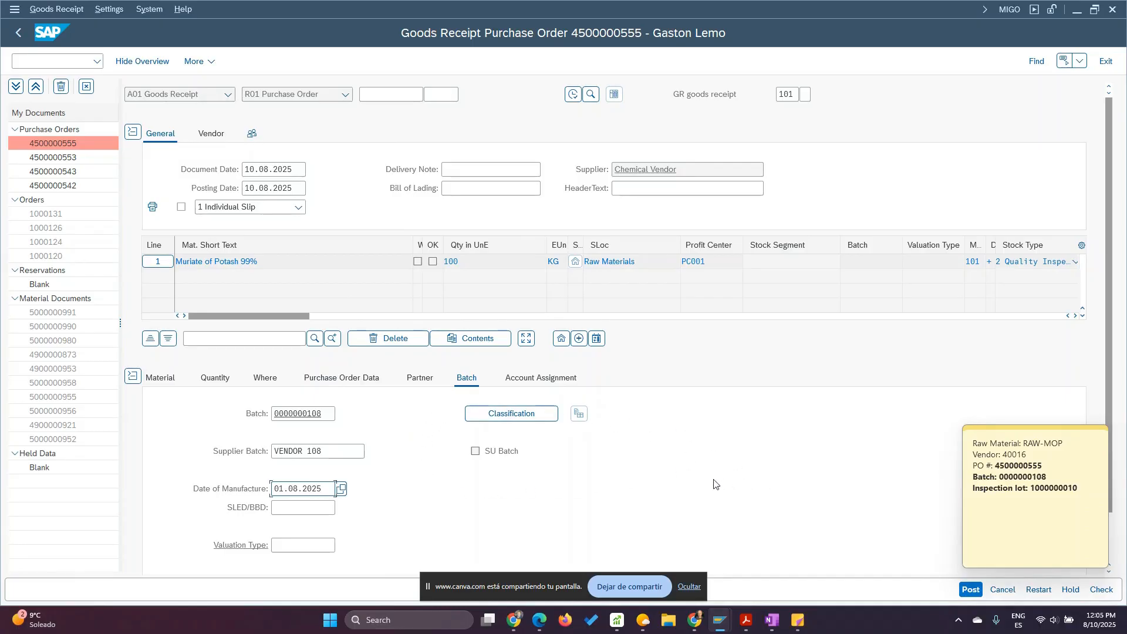
# Open the batch classification, confirm its characteristic values, and return to the goods receipt.
pyautogui.click(531, 415)
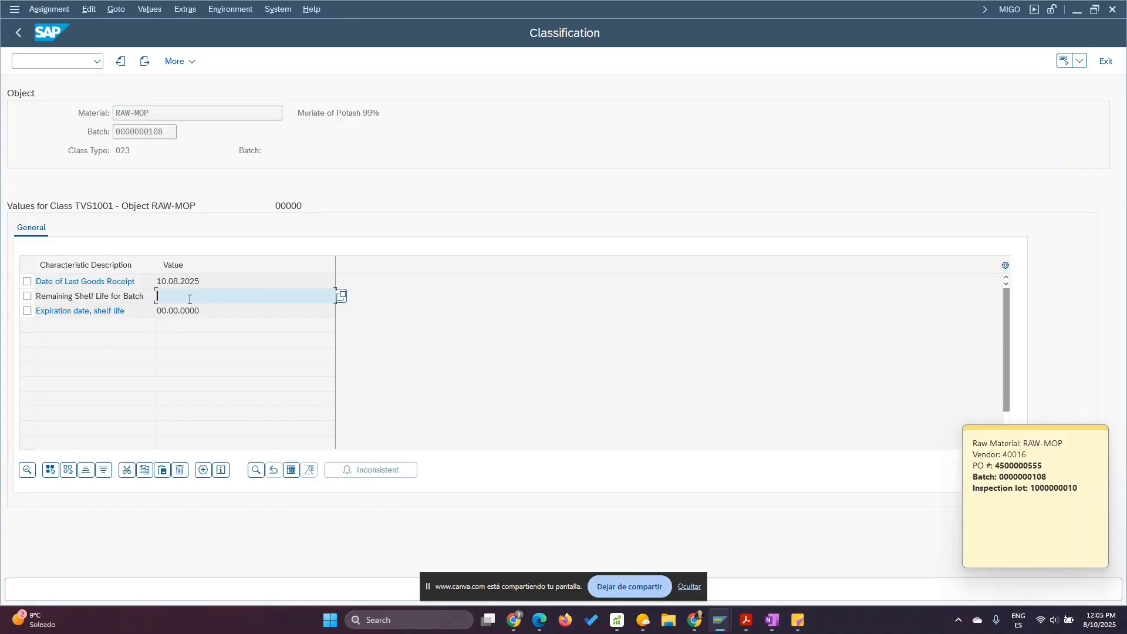
pyautogui.press('Return')
pyautogui.click(145, 62)
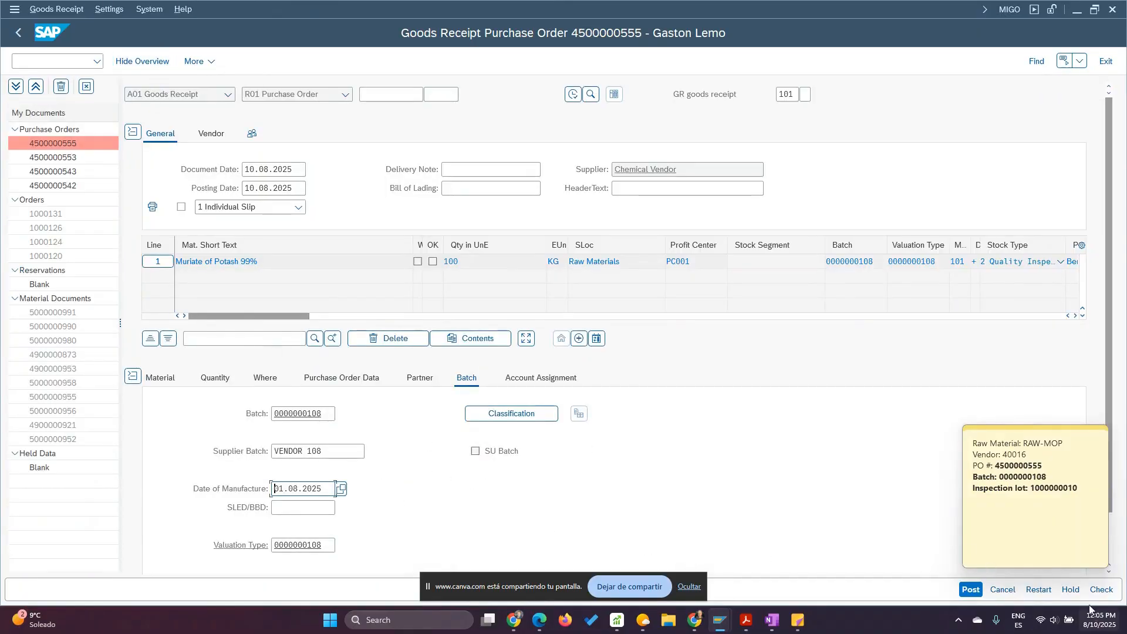
# Mark the goods receipt item as OK, check the document, and post it.
pyautogui.scroll(-2, 347, 526)
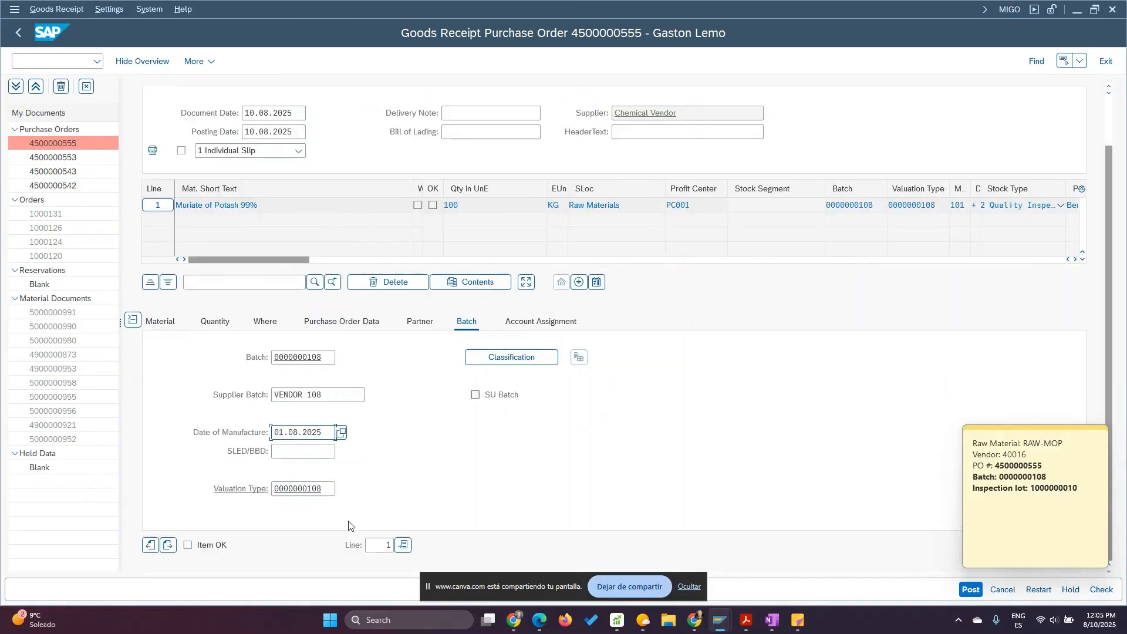
pyautogui.click(187, 545)
pyautogui.click(1102, 589)
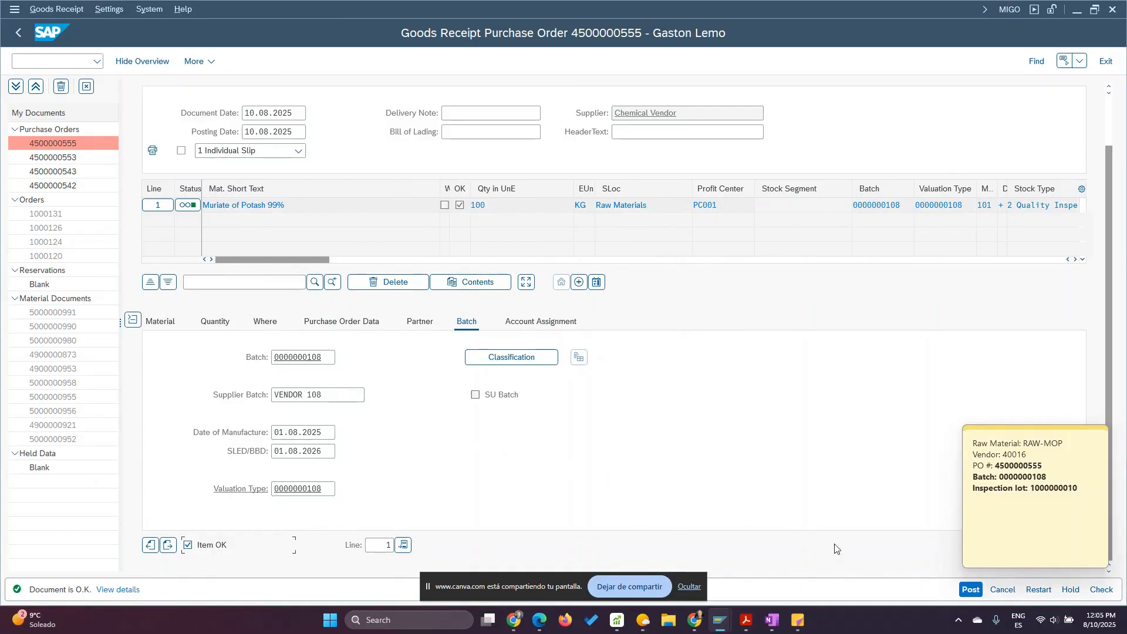
pyautogui.click(968, 590)
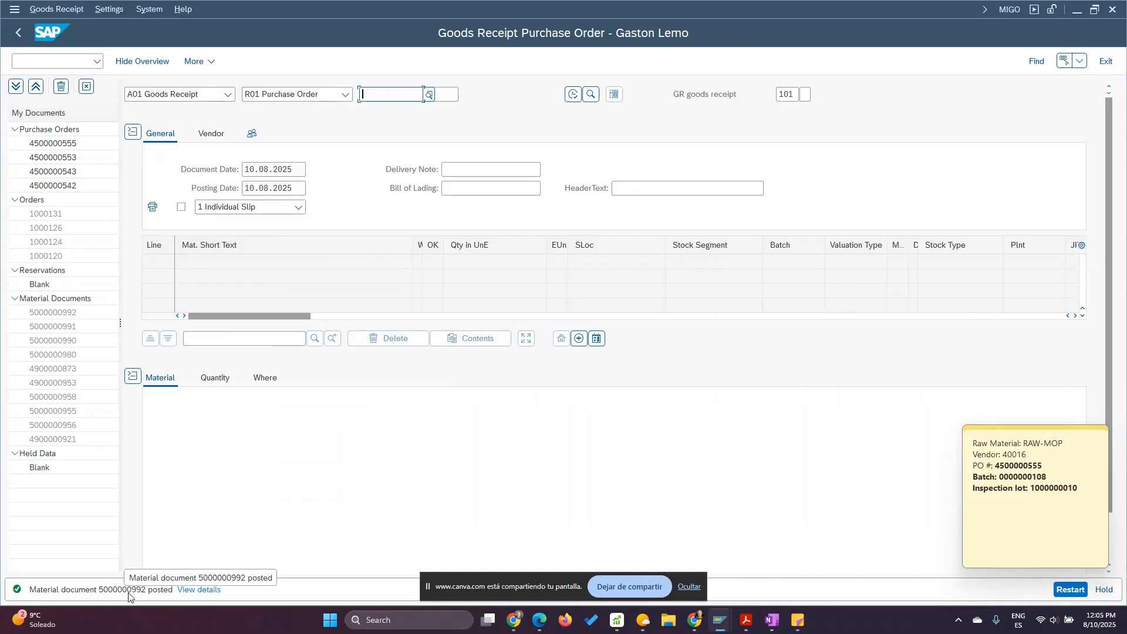
# Switch to the stock overview session and refresh the RAW-MOP stock list.
pyautogui.moveTo(721, 620)
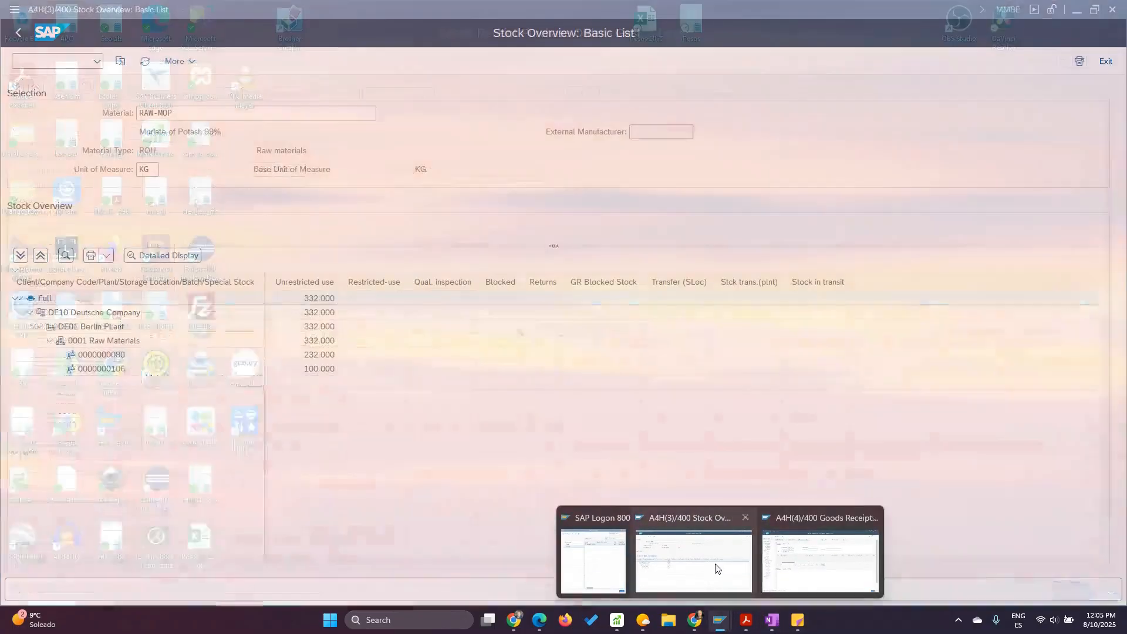
pyautogui.click(717, 565)
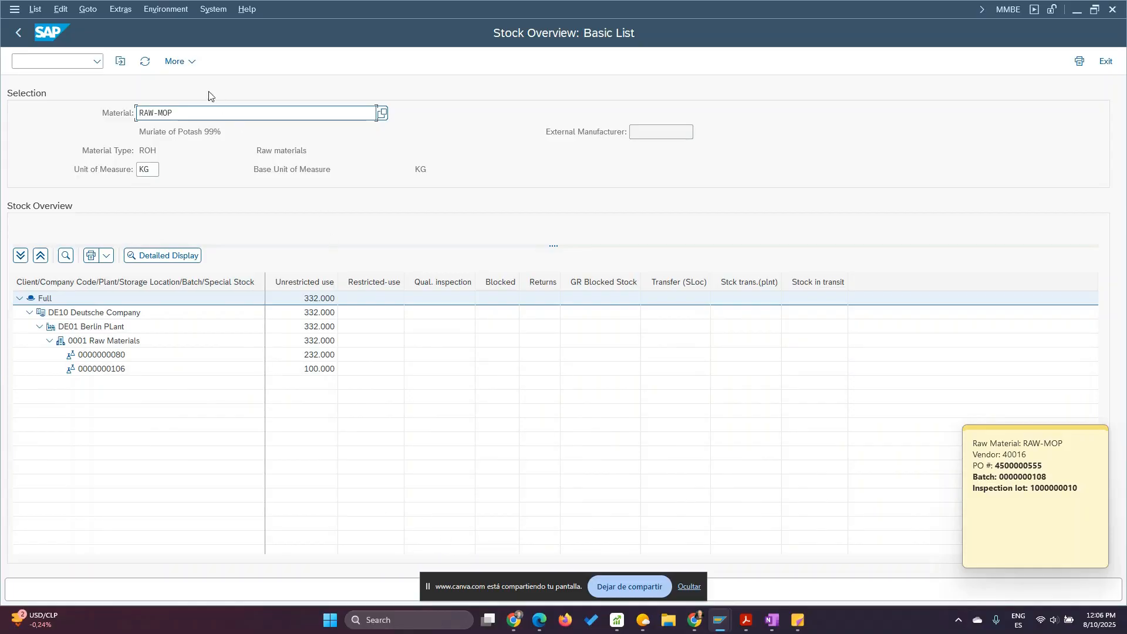
pyautogui.click(145, 61)
# Leave the stock overview and open the material document list with transaction MB51.
pyautogui.click(18, 35)
pyautogui.click(18, 34)
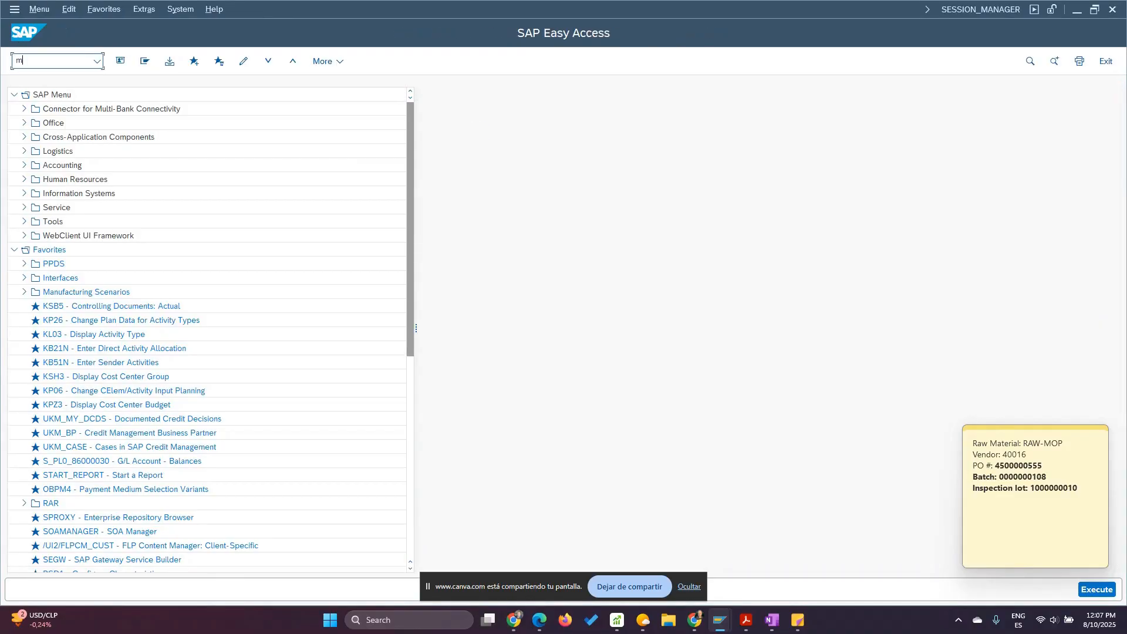
pyautogui.write('mm')
pyautogui.press('BackSpace')
pyautogui.press('BackSpace')
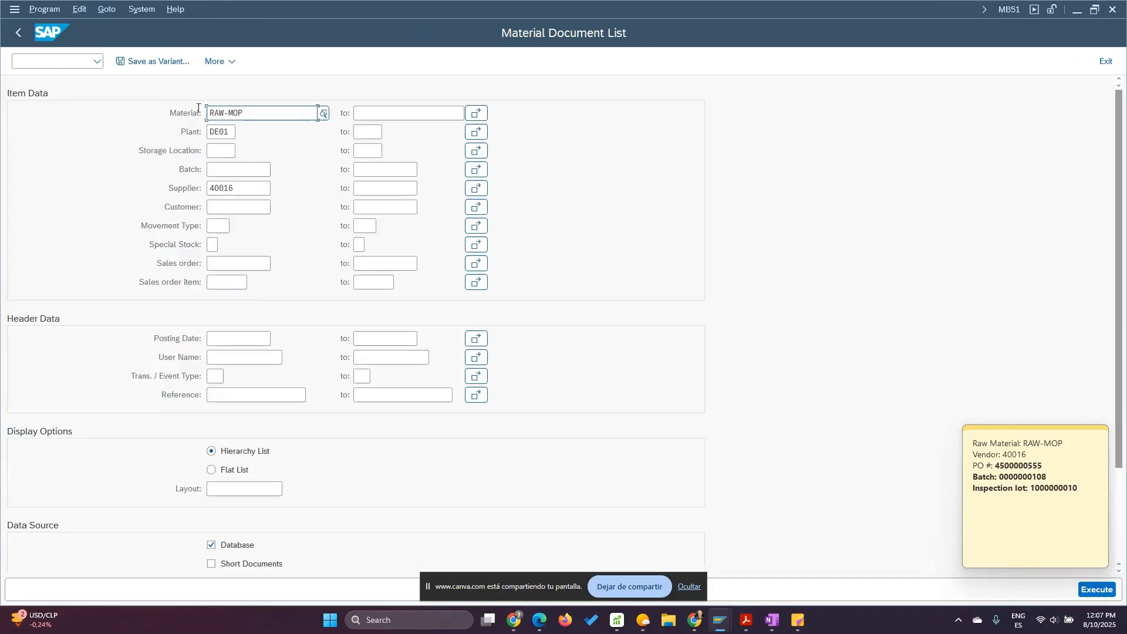
pyautogui.click(239, 170)
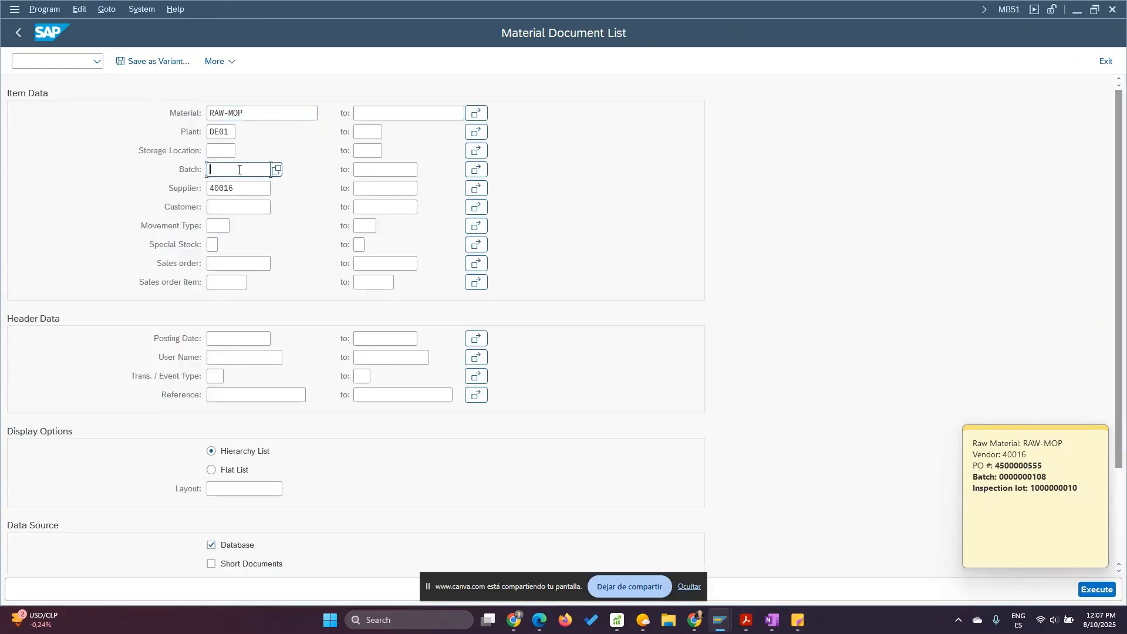
pyautogui.hotkey('ctrl', 'v')
pyautogui.click(1086, 594)
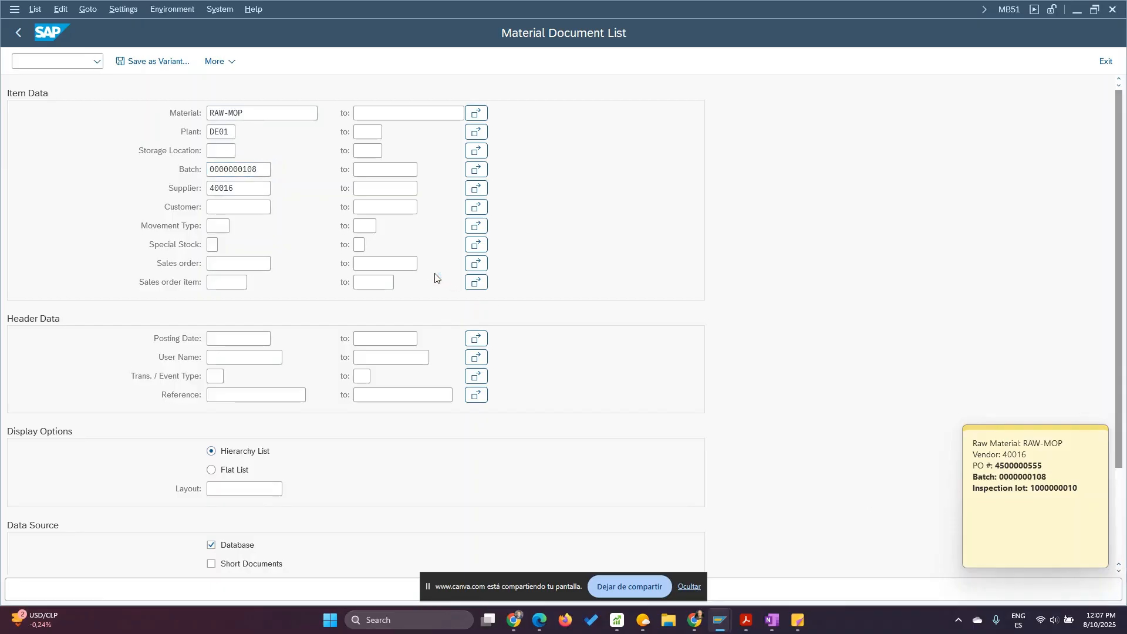